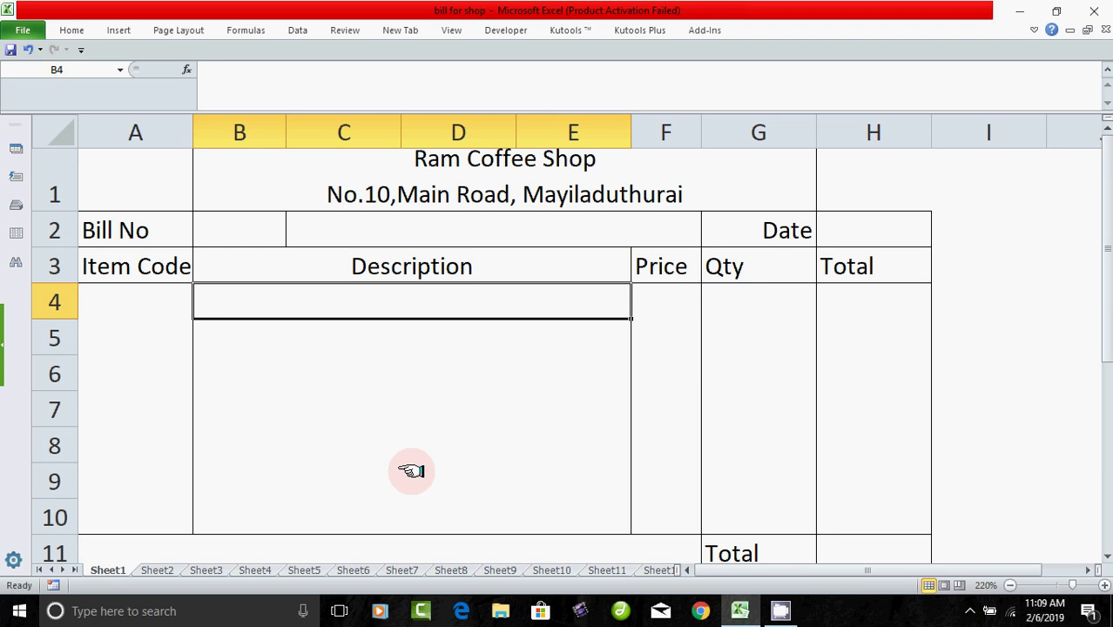
Review the shop name and address cell, plus the Bill No and Date label and value cells
left_click(361, 191)
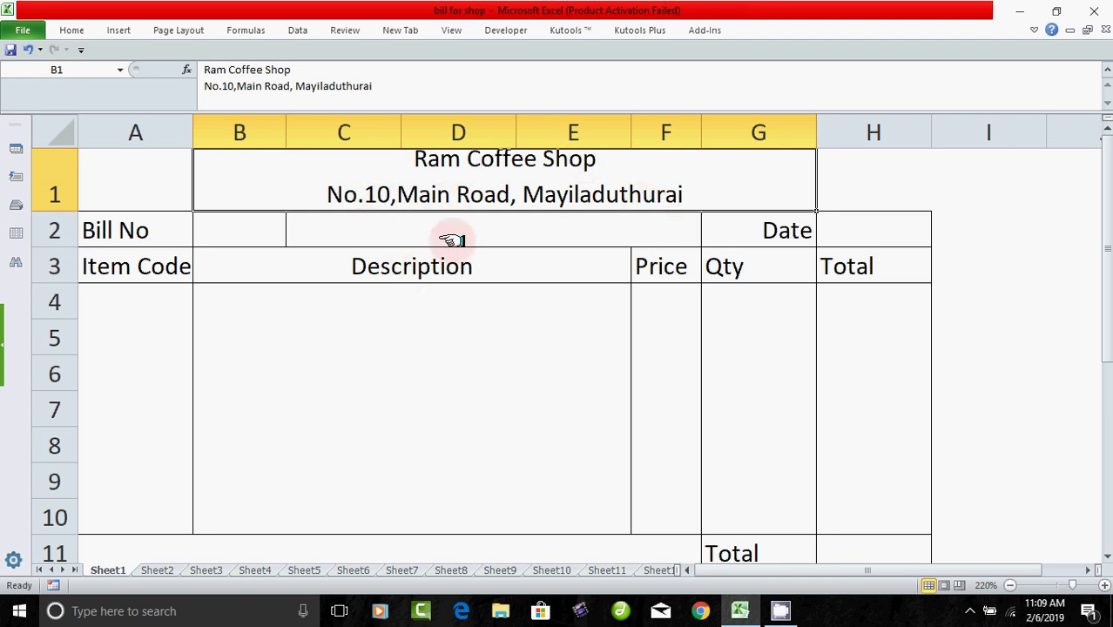
left_click(449, 237)
left_click(426, 194)
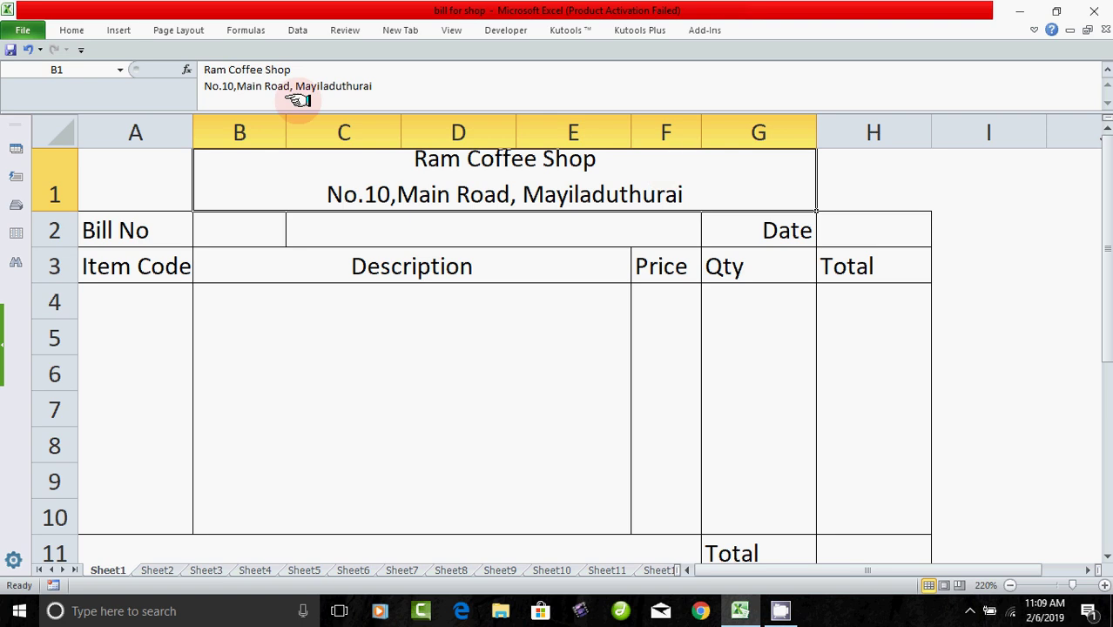
left_click(68, 31)
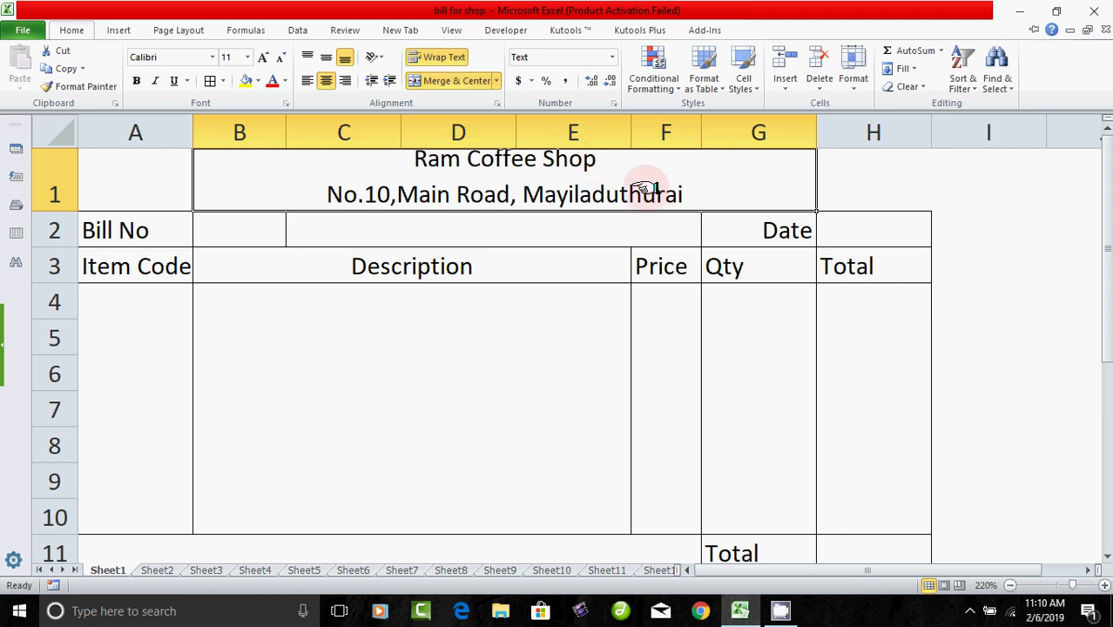
key("ctrl+F1")
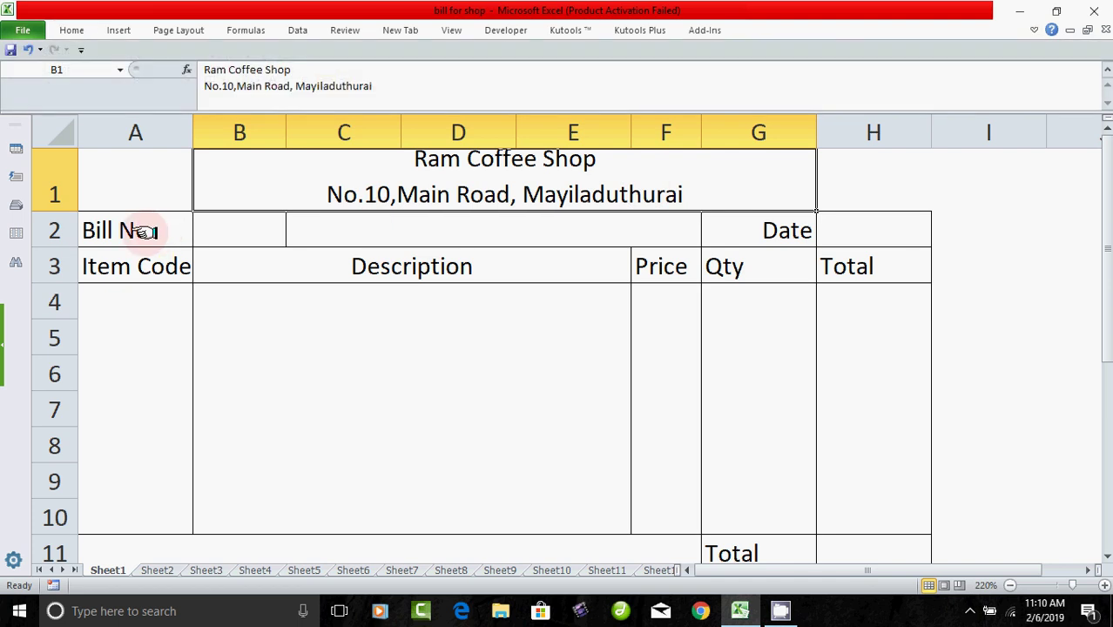
left_click(135, 231)
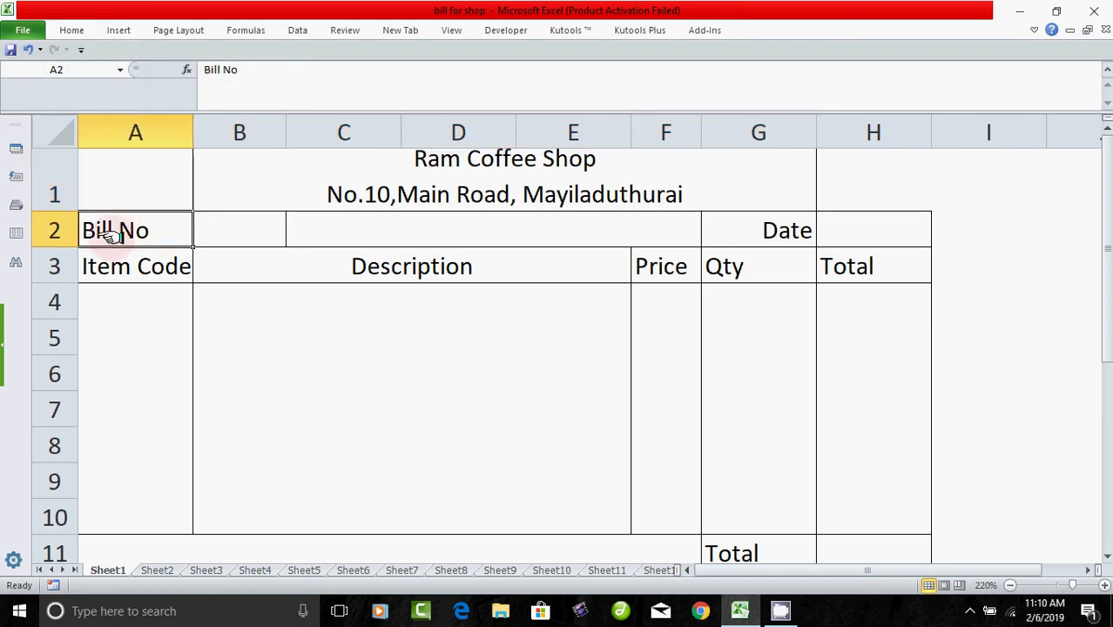
left_click(223, 228)
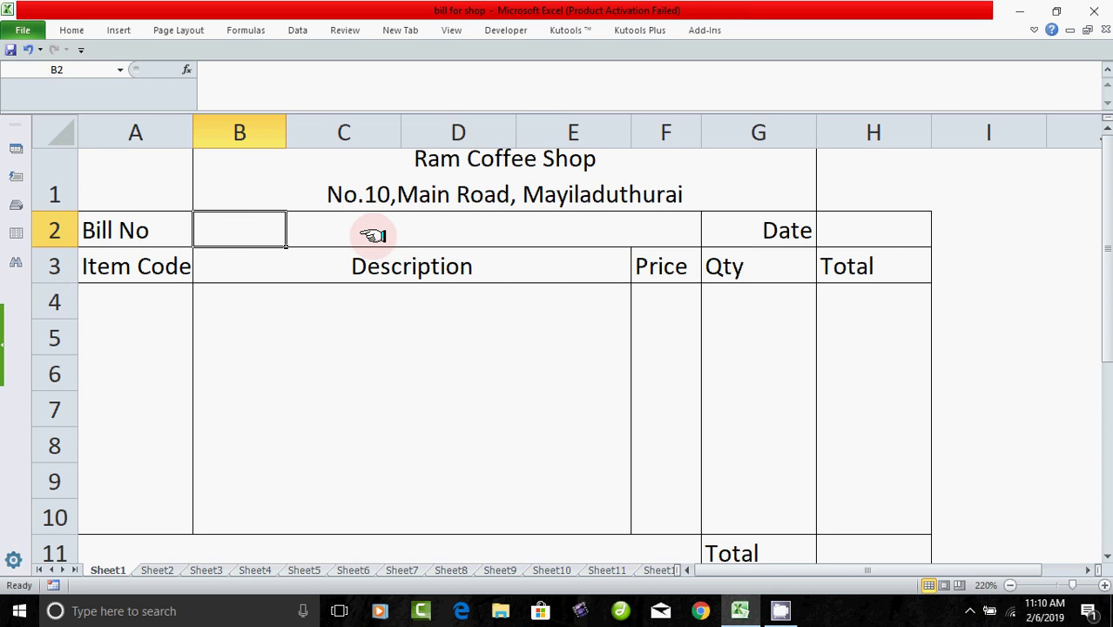
left_click(411, 230)
left_click(746, 227)
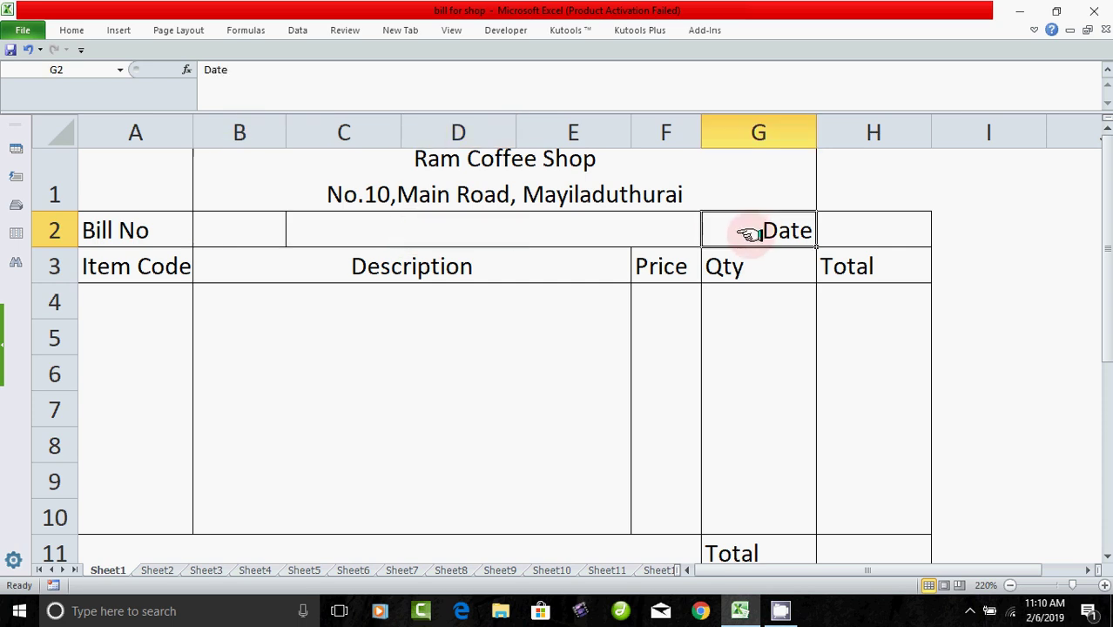
left_click(853, 233)
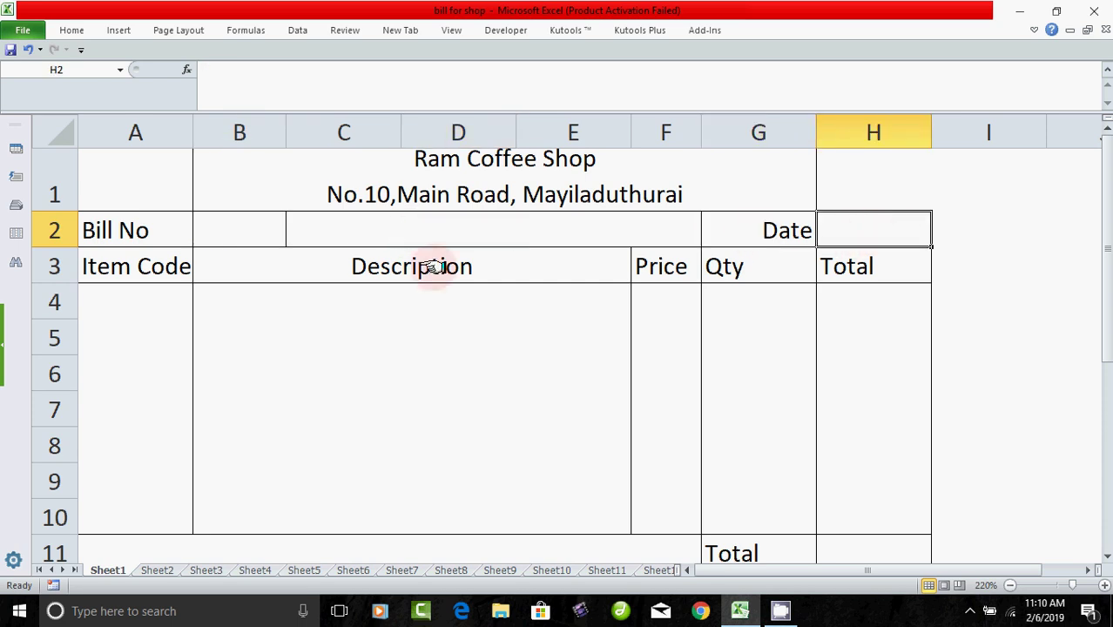
Centre the Item Code, Description, Price, Qty and Total headings in row 3
left_click(159, 270)
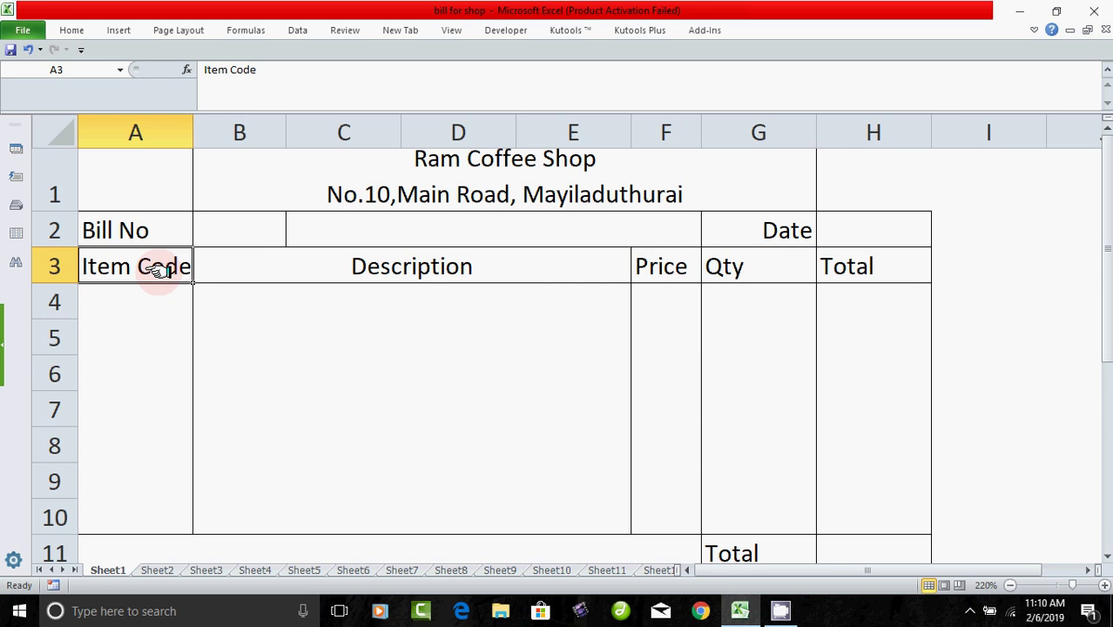
left_click(374, 270)
left_click(662, 270)
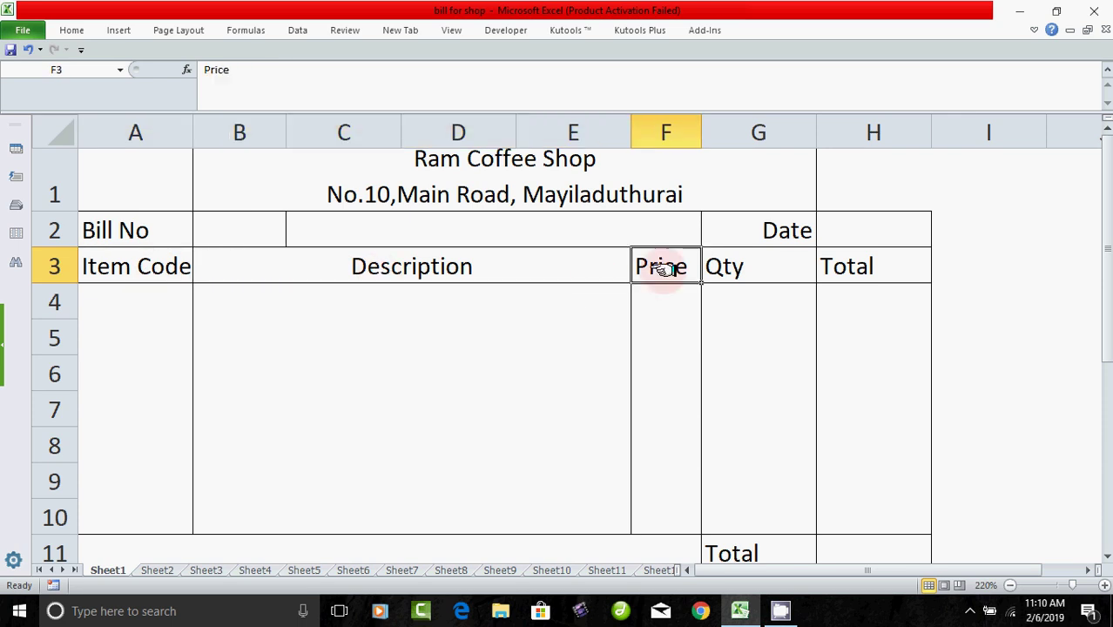
left_click(742, 268)
left_click(858, 271)
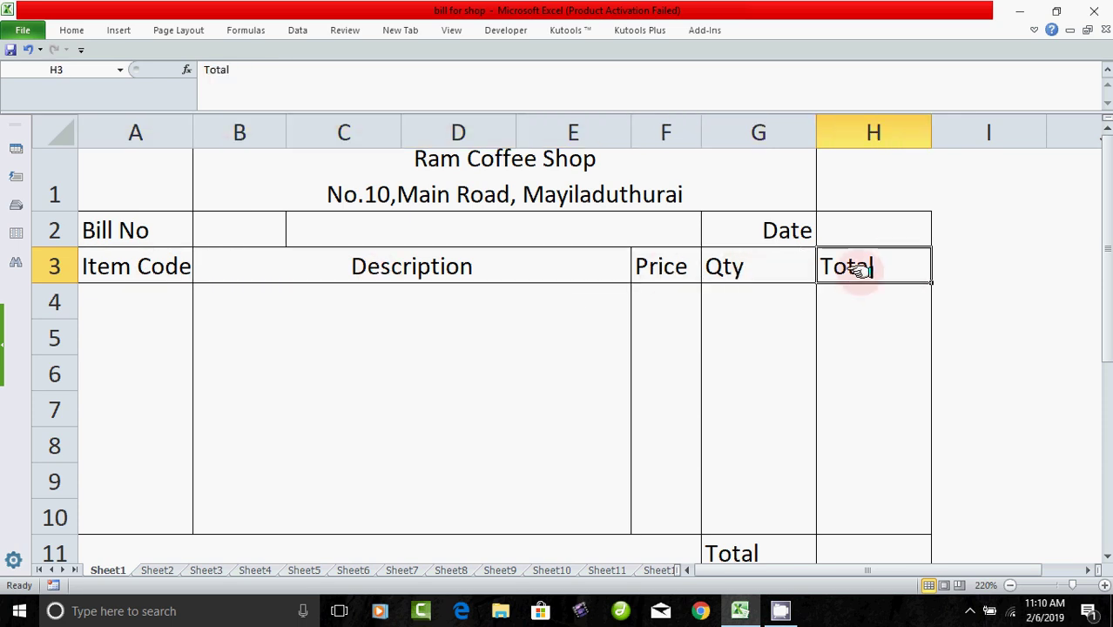
left_click_drag(131, 271, 836, 277)
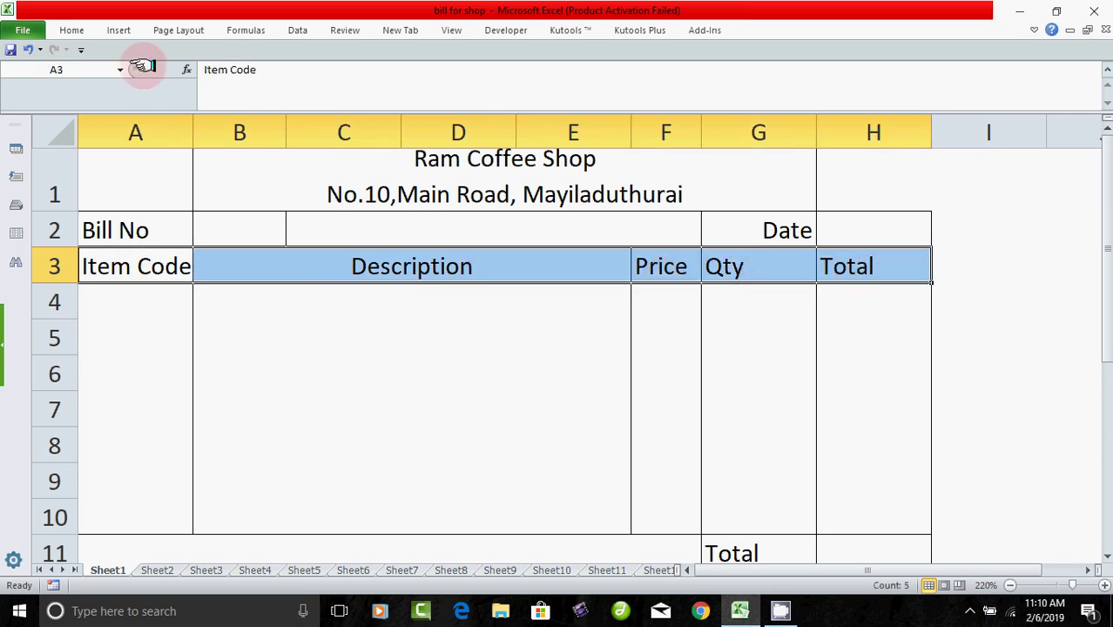
left_click(71, 30)
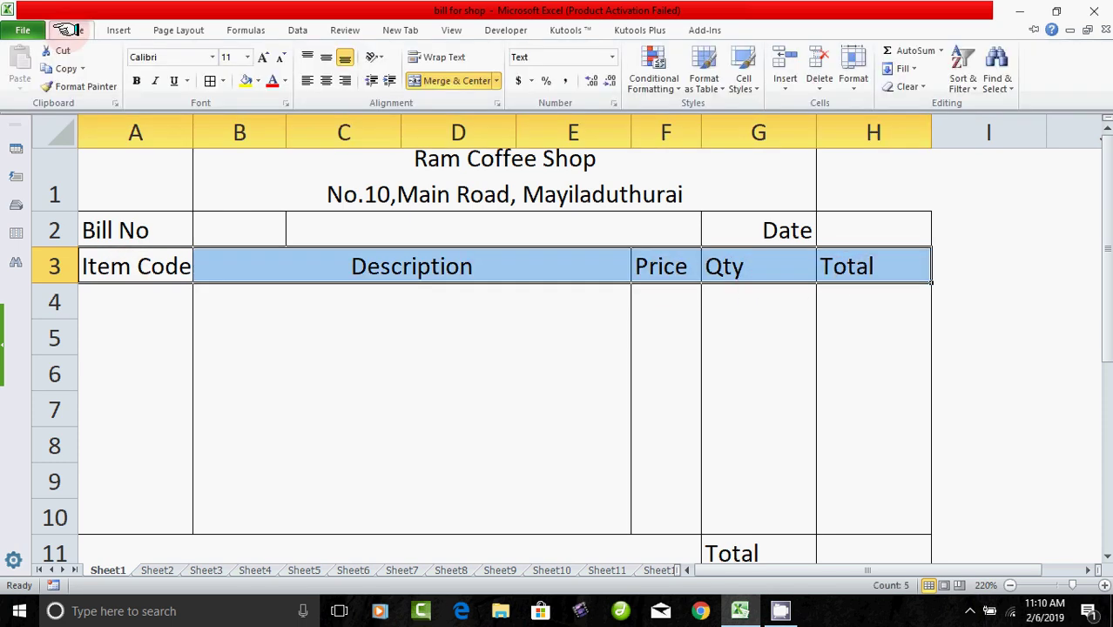
left_click(325, 81)
left_click(385, 369)
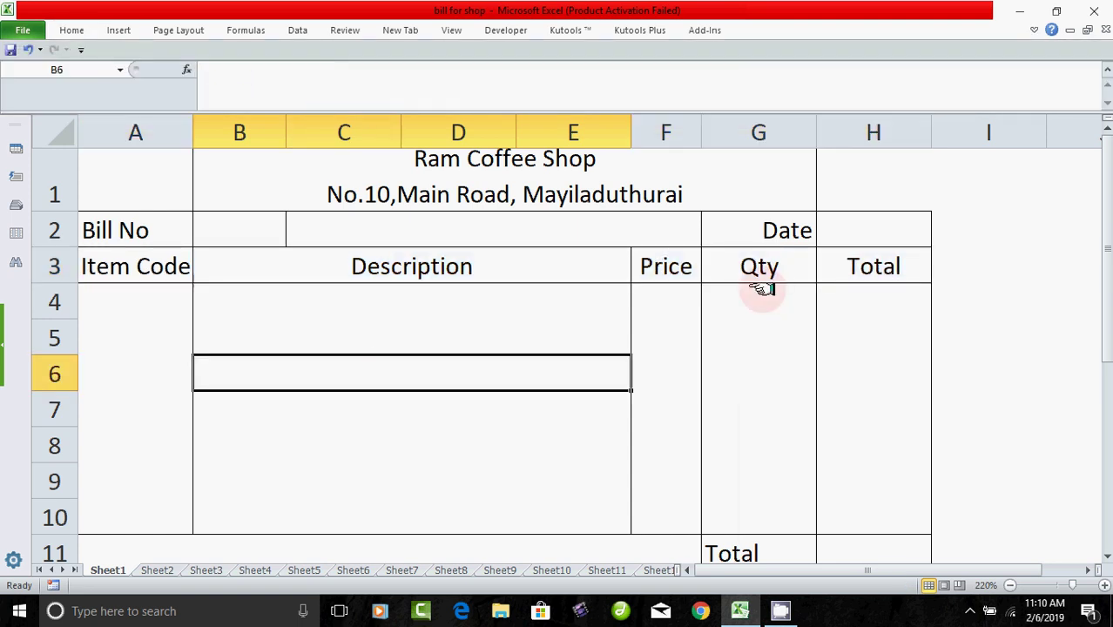
Reselect the headings and mark out the Item Code and Description item rows
left_click_drag(130, 270, 836, 267)
left_click(548, 330)
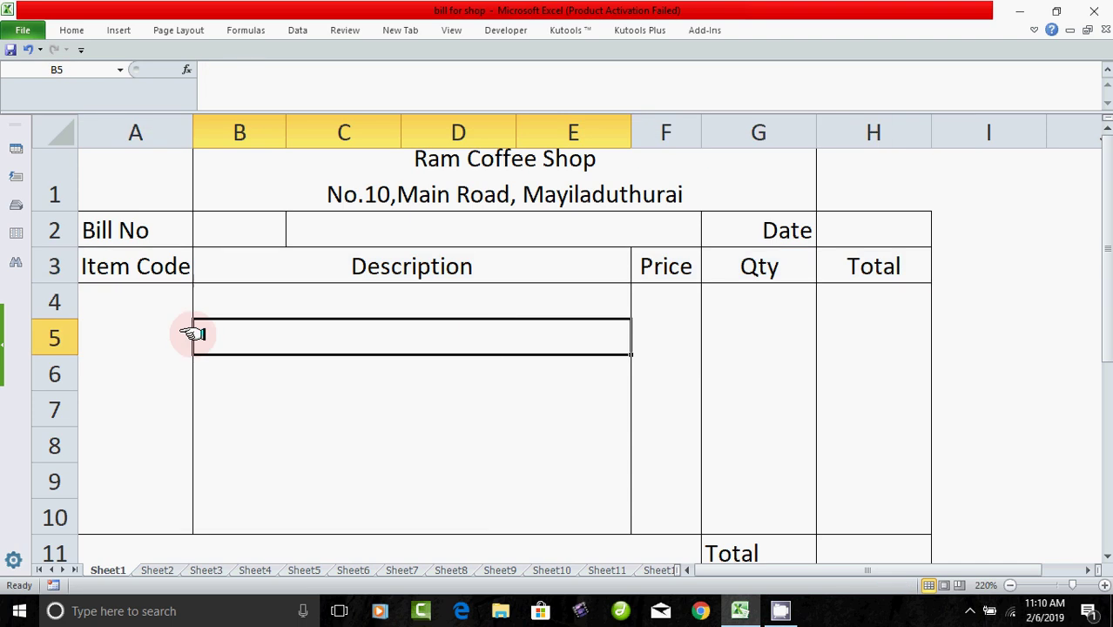
left_click(165, 336)
left_click_drag(136, 301, 133, 484)
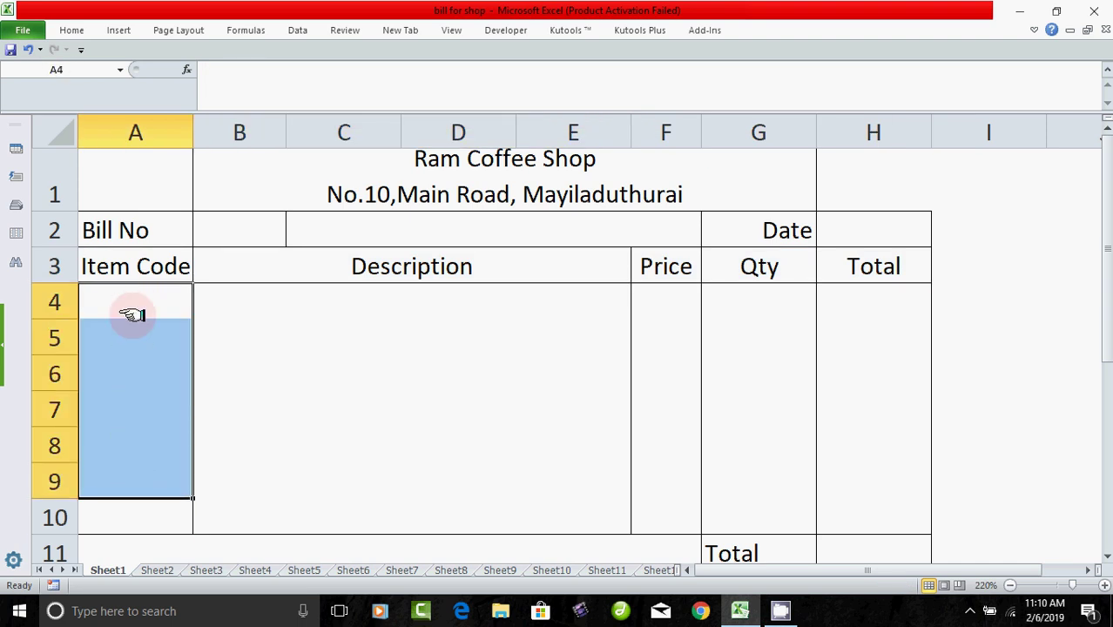
left_click_drag(133, 316, 129, 492)
left_click(381, 308)
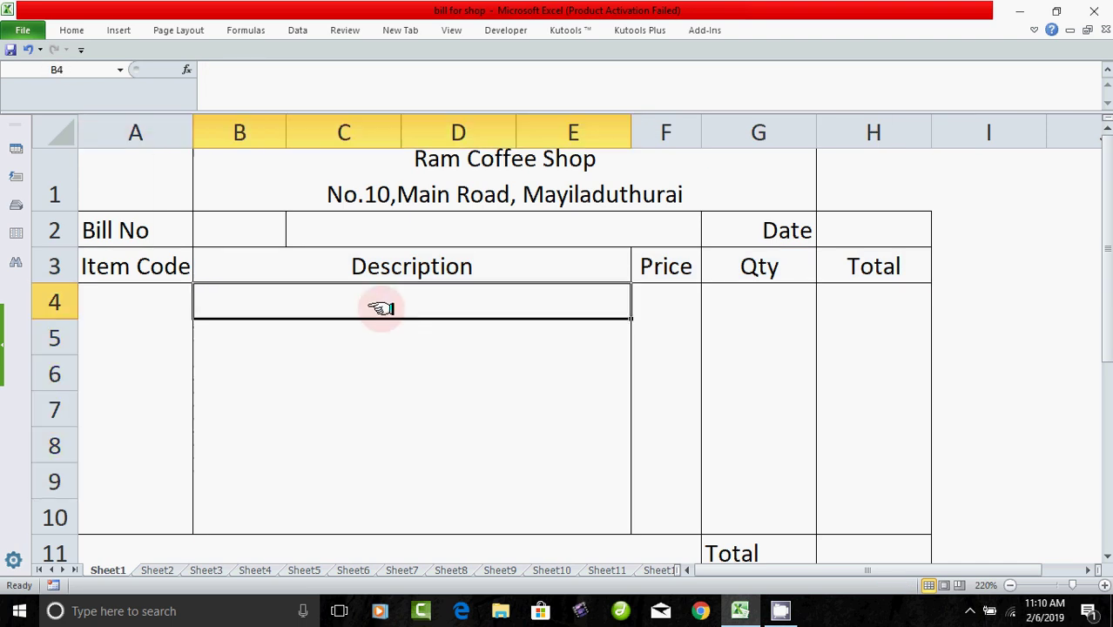
left_click_drag(381, 308, 385, 487)
Mark out the Price, Qty and line Total entries, then the bill's Total, GST and Amount cells
left_click_drag(686, 309, 688, 515)
left_click_drag(761, 307, 770, 515)
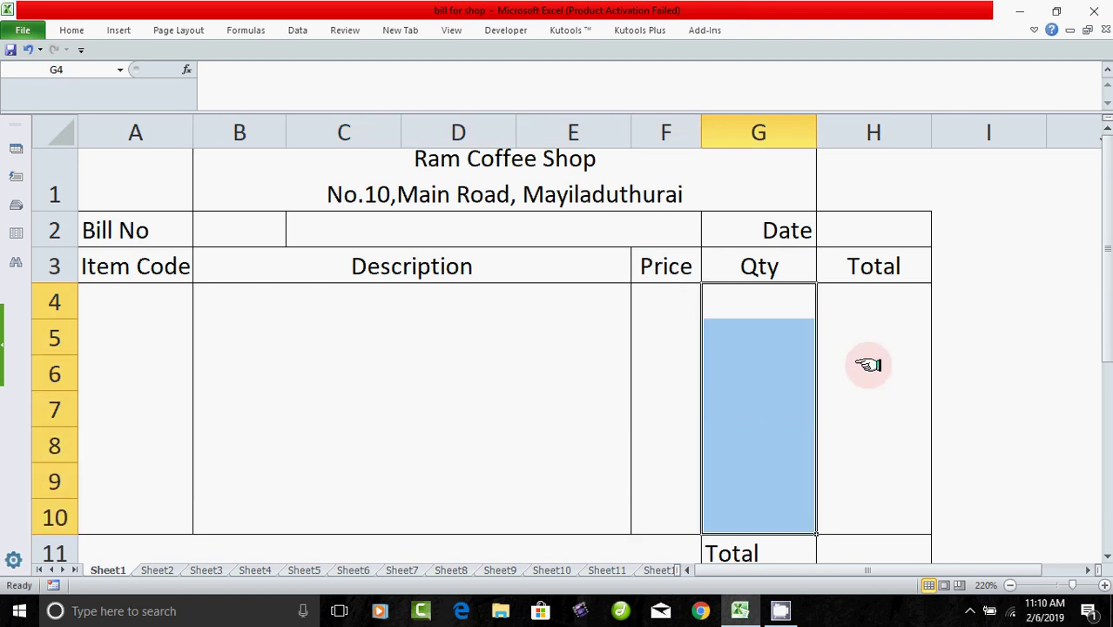
left_click_drag(870, 300, 880, 492)
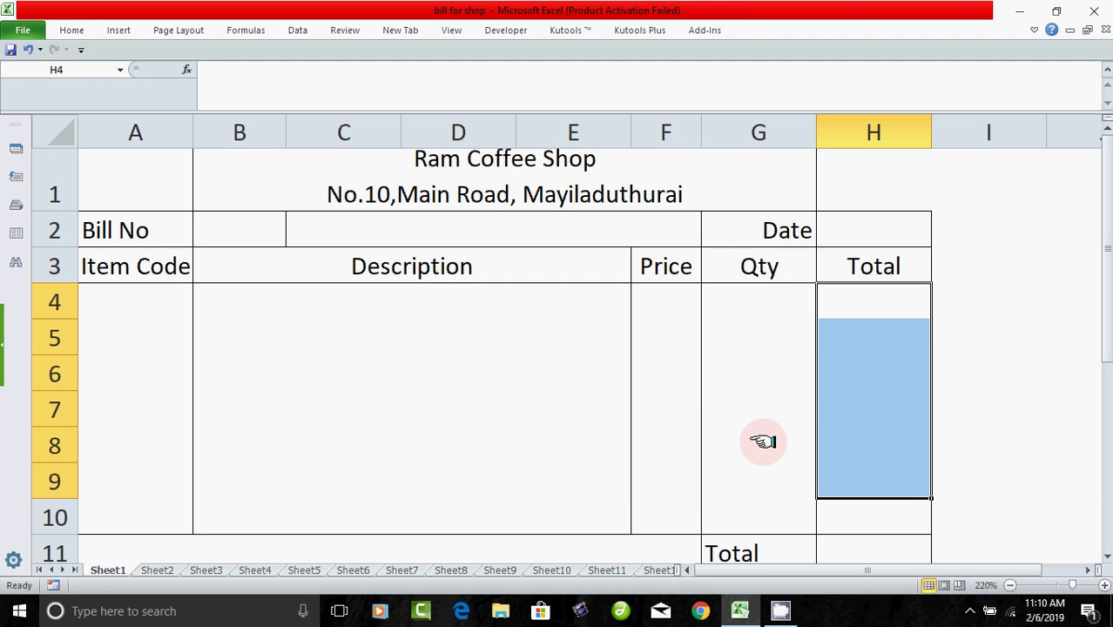
scroll(763, 441, "down", 1)
left_click(861, 419)
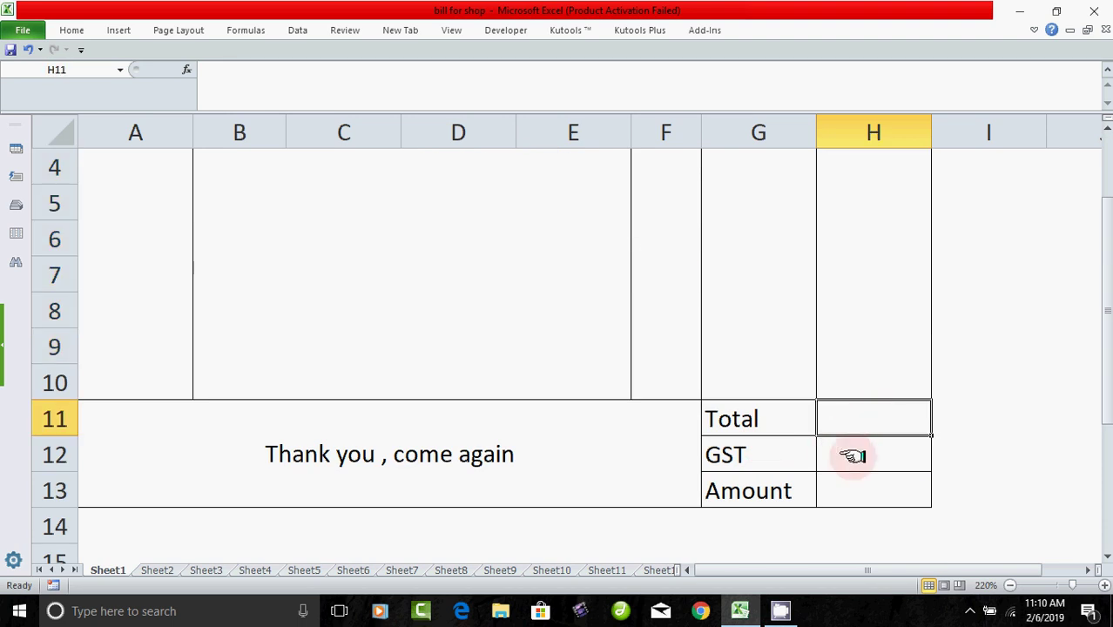
left_click(852, 457)
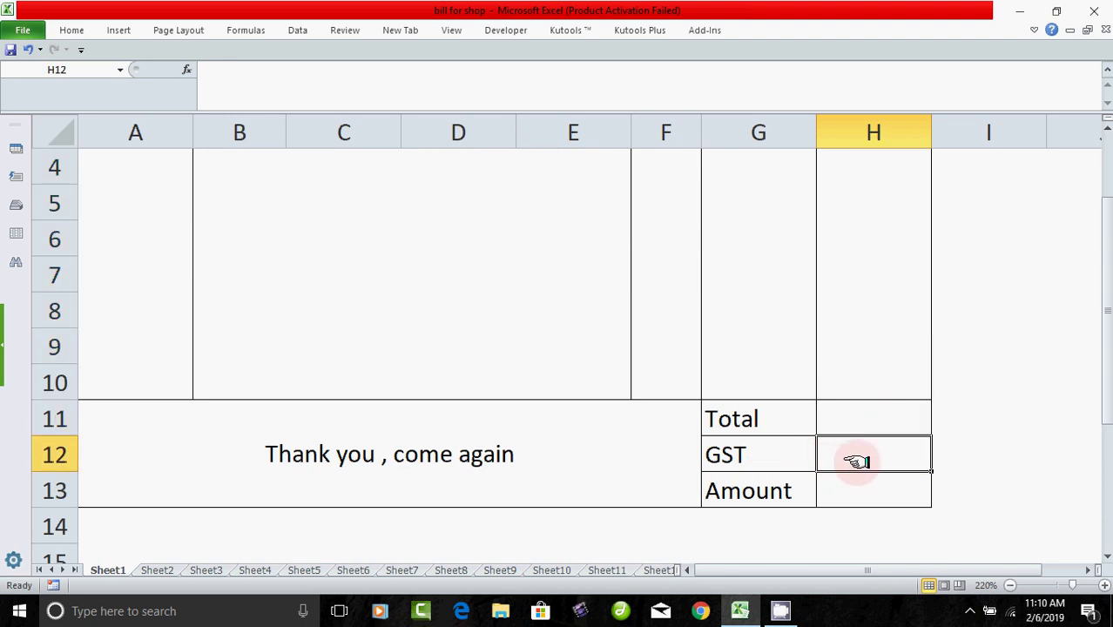
left_click(847, 491)
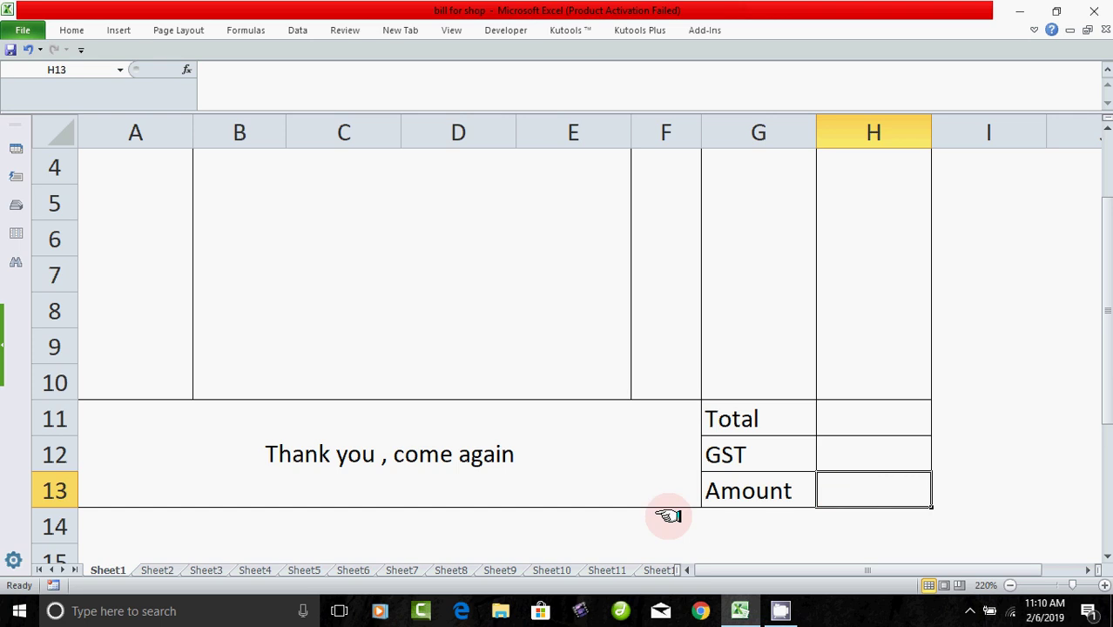
scroll(668, 514, "up", 1)
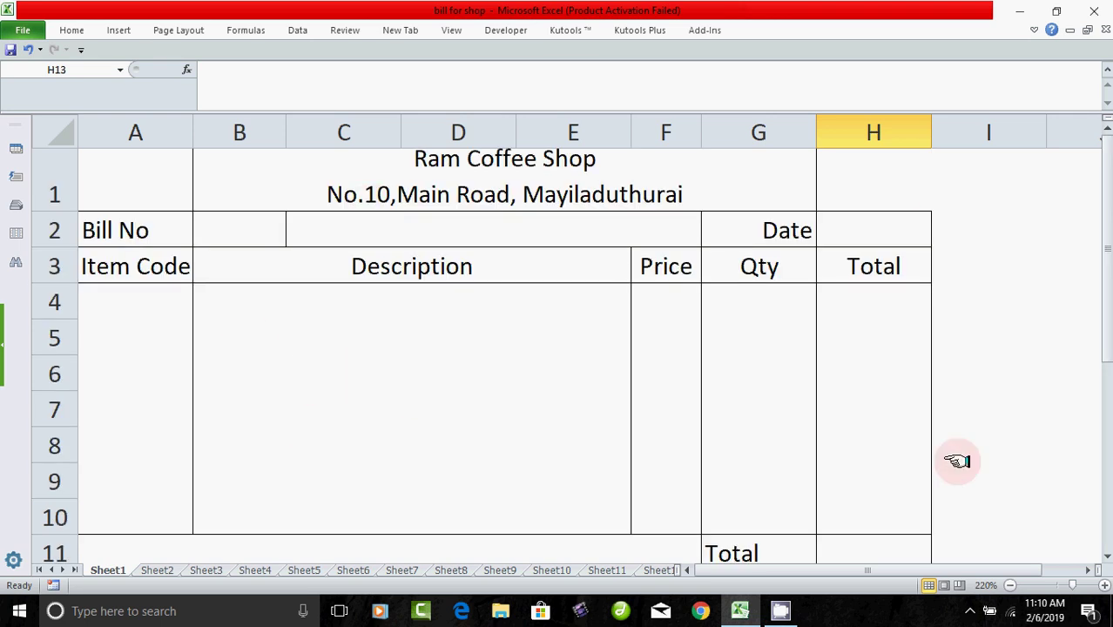
left_click(139, 304)
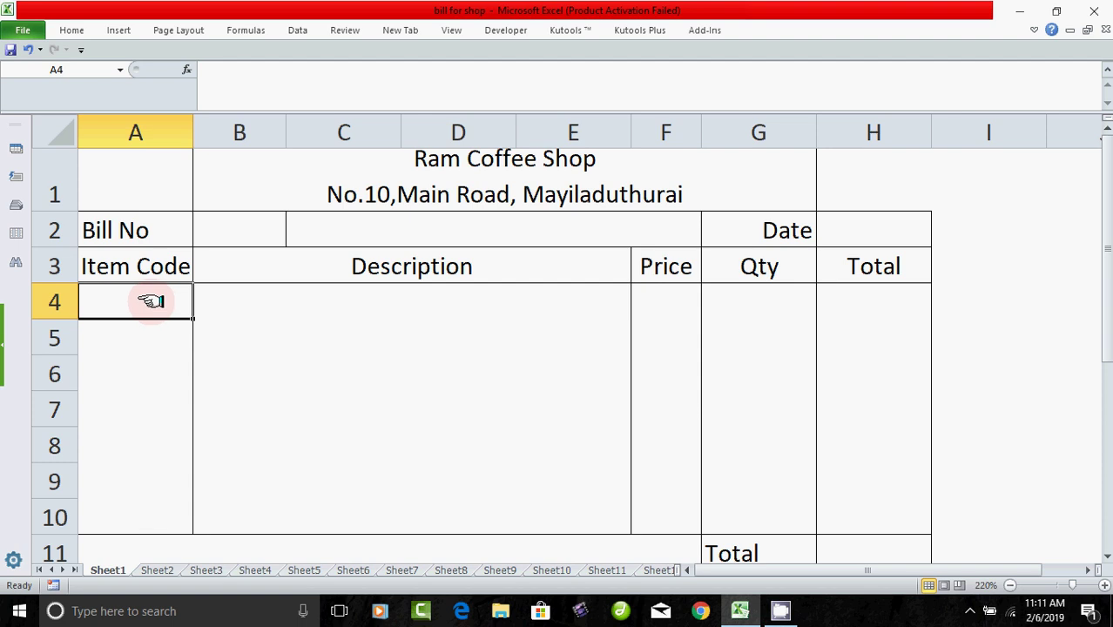
Enter sample item codes 1, 2, 3, 4 and 5 down A4:A8
type("1")
key("Return")
type("2")
key("Return")
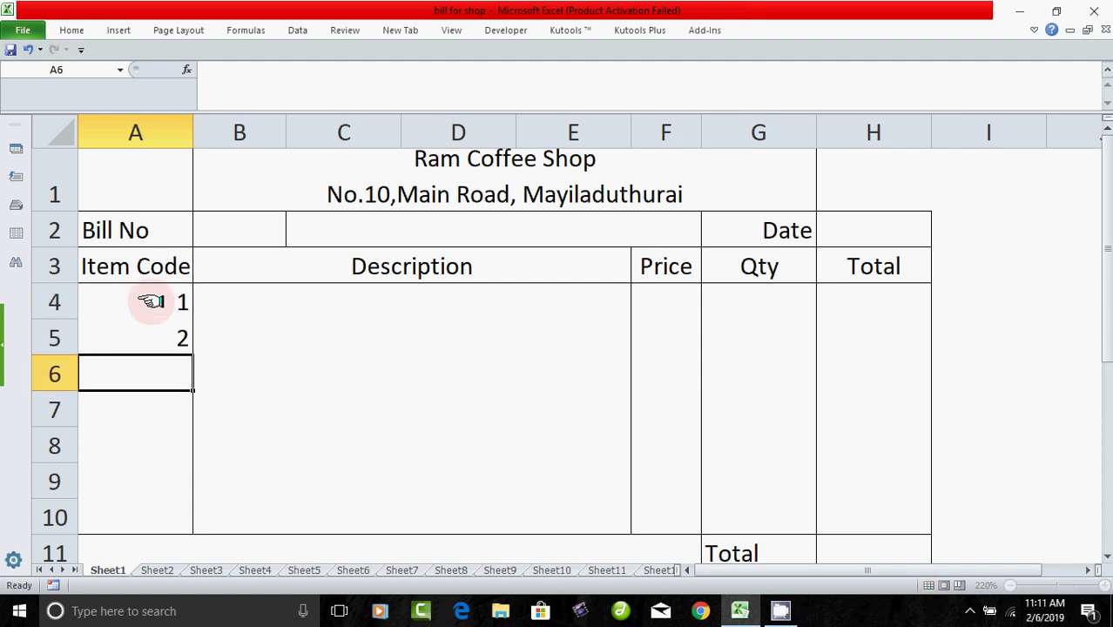
type("3")
key("Return")
type("4")
key("Return")
type("5")
key("Return")
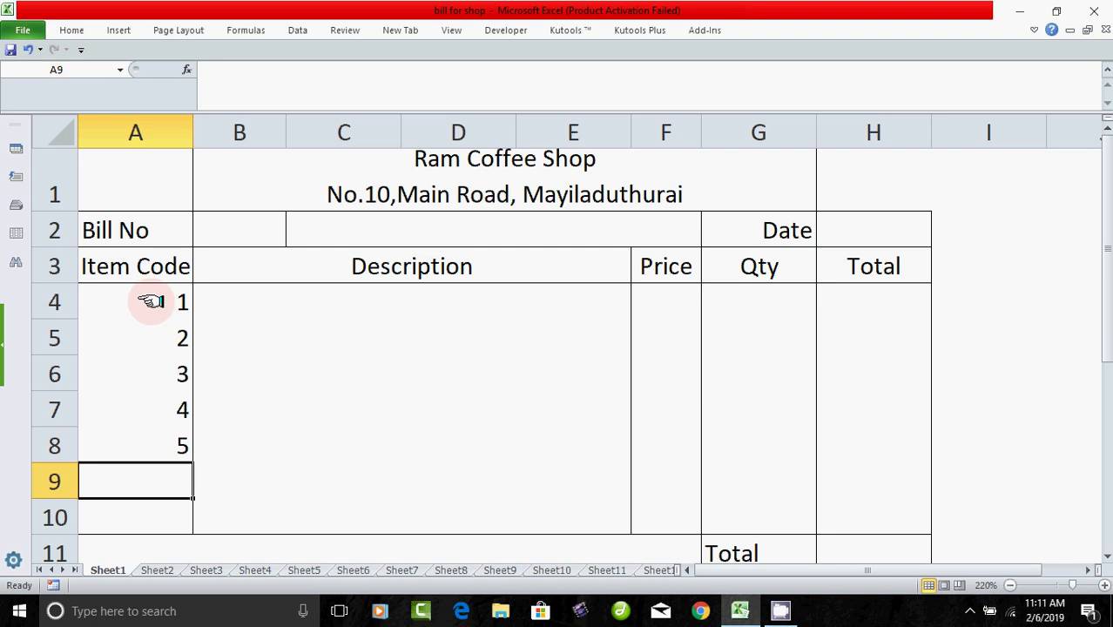
Clear the sample codes from A4:A8 and return to Description cell B4
left_click(144, 300)
left_click(344, 301)
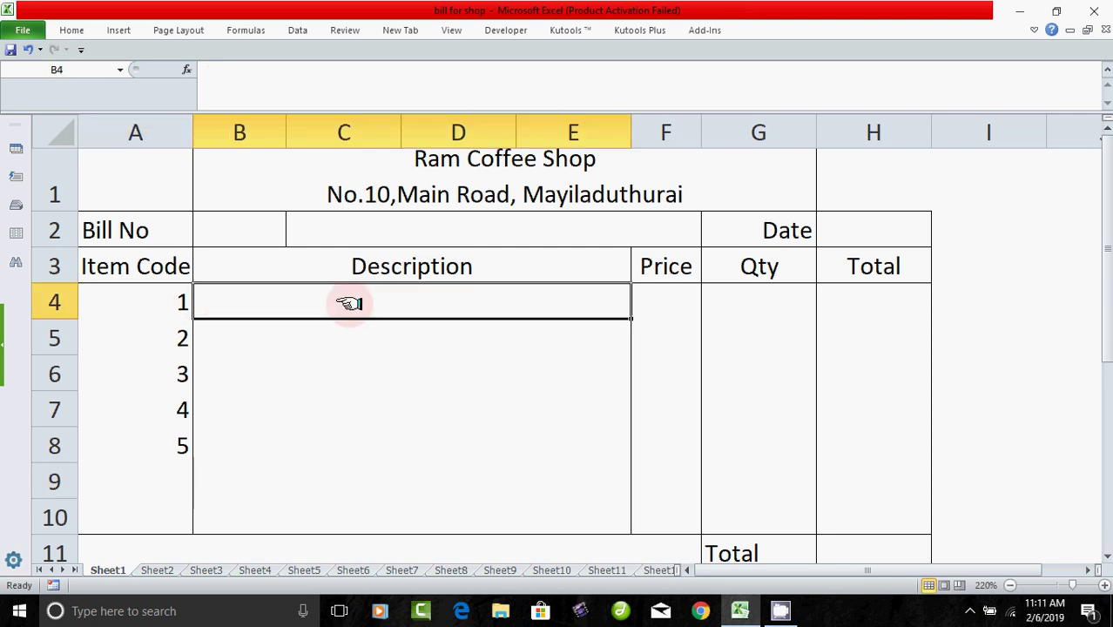
left_click(685, 307)
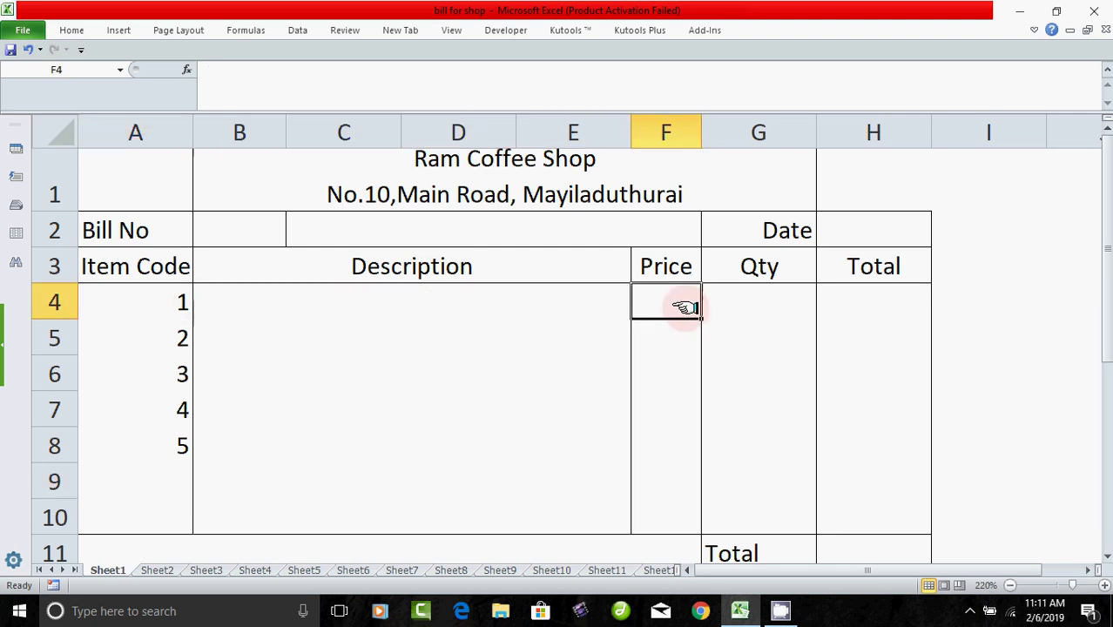
left_click(361, 335)
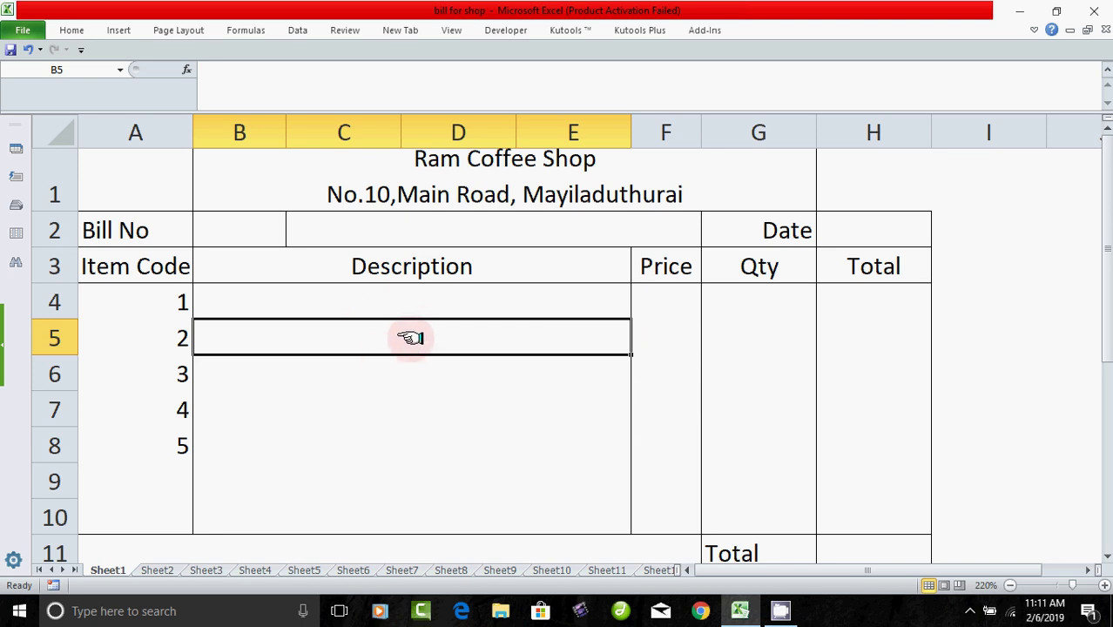
left_click(666, 345)
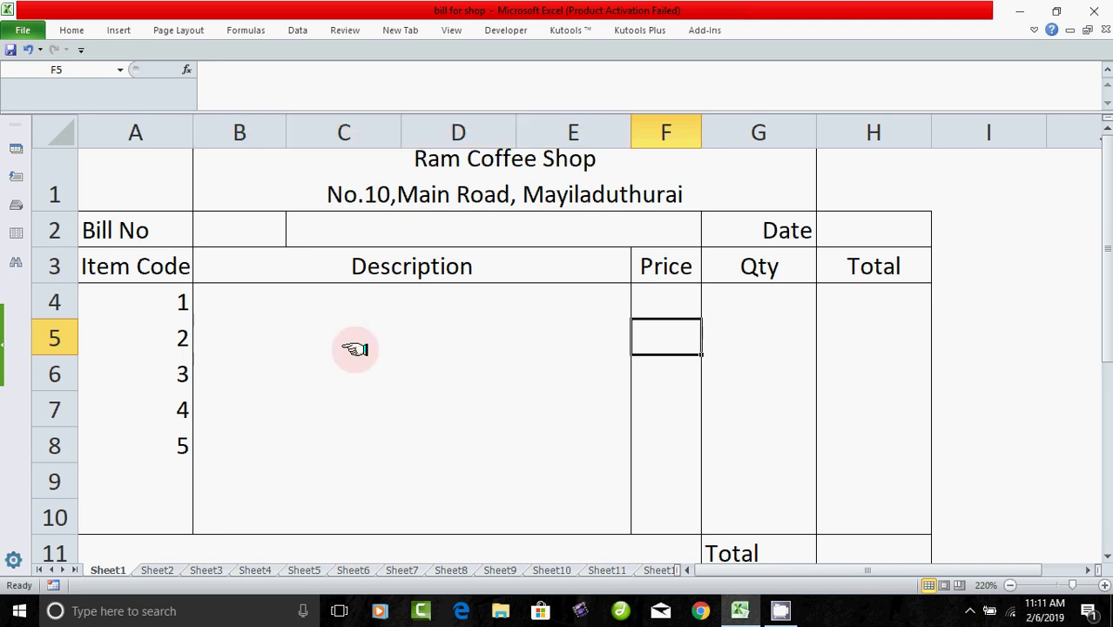
left_click_drag(174, 299, 162, 432)
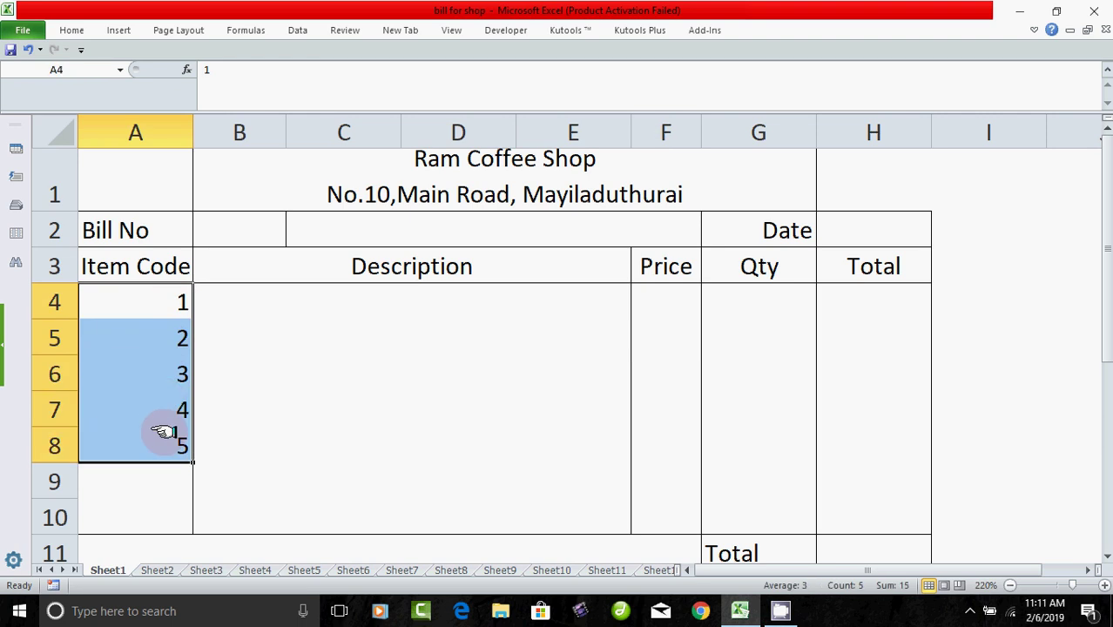
key("Delete")
left_click(369, 304)
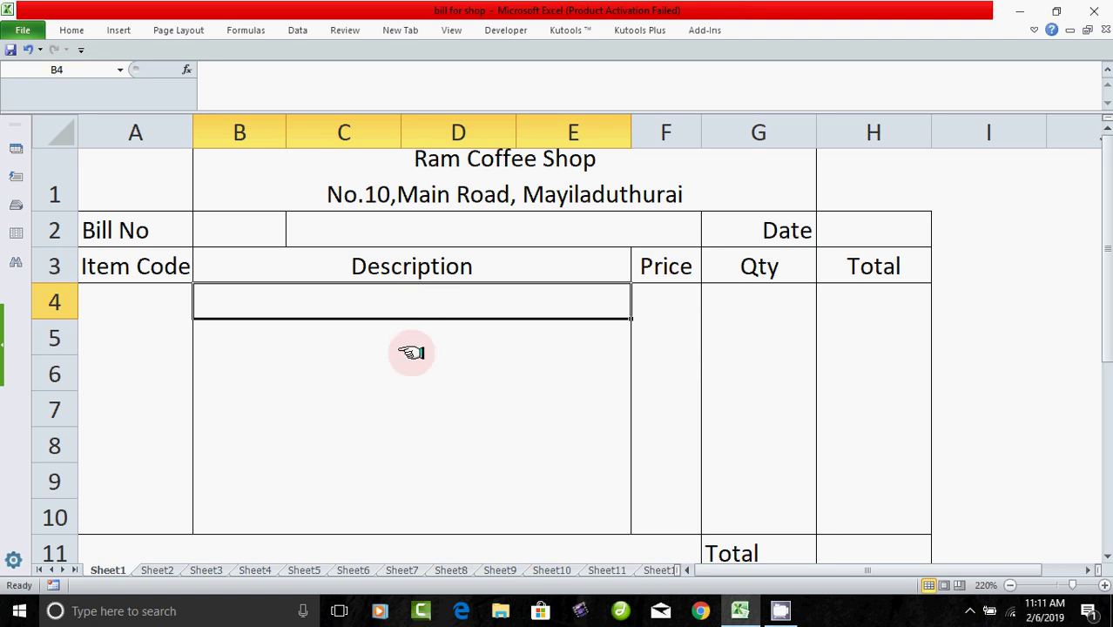
Check the Description cells in rows 7 and 4 and B4's cell reference
left_click(402, 399)
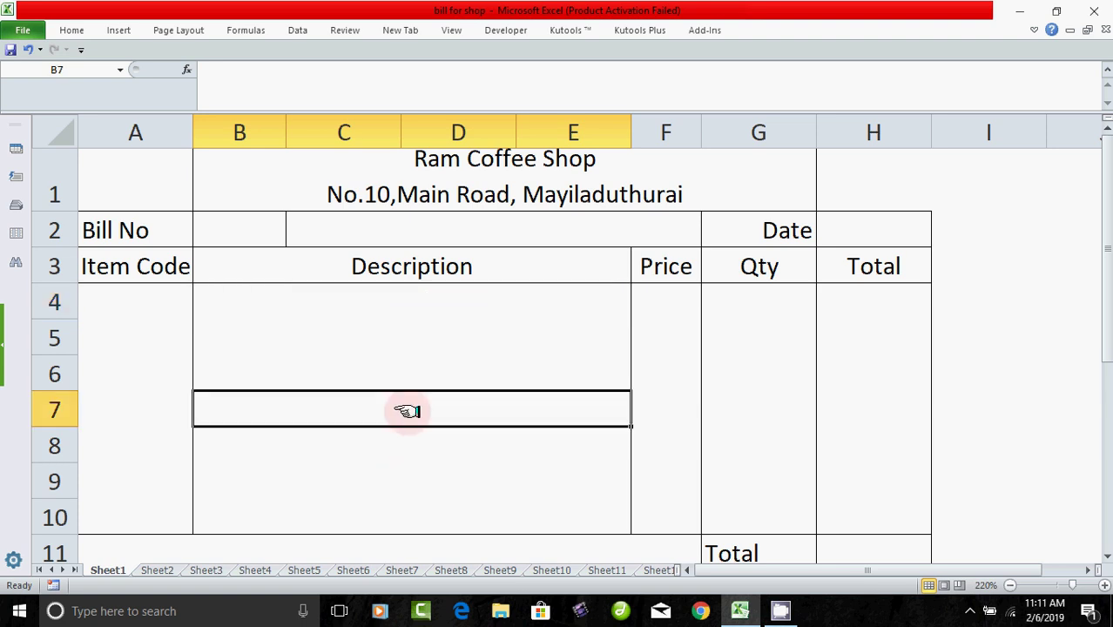
left_click(407, 302)
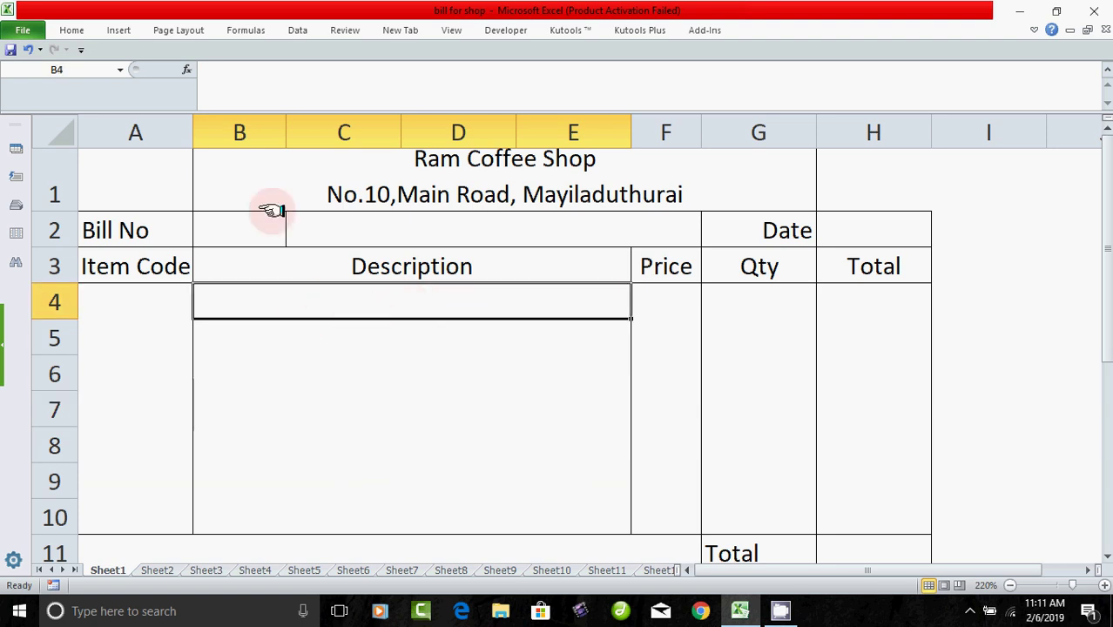
left_click(65, 69)
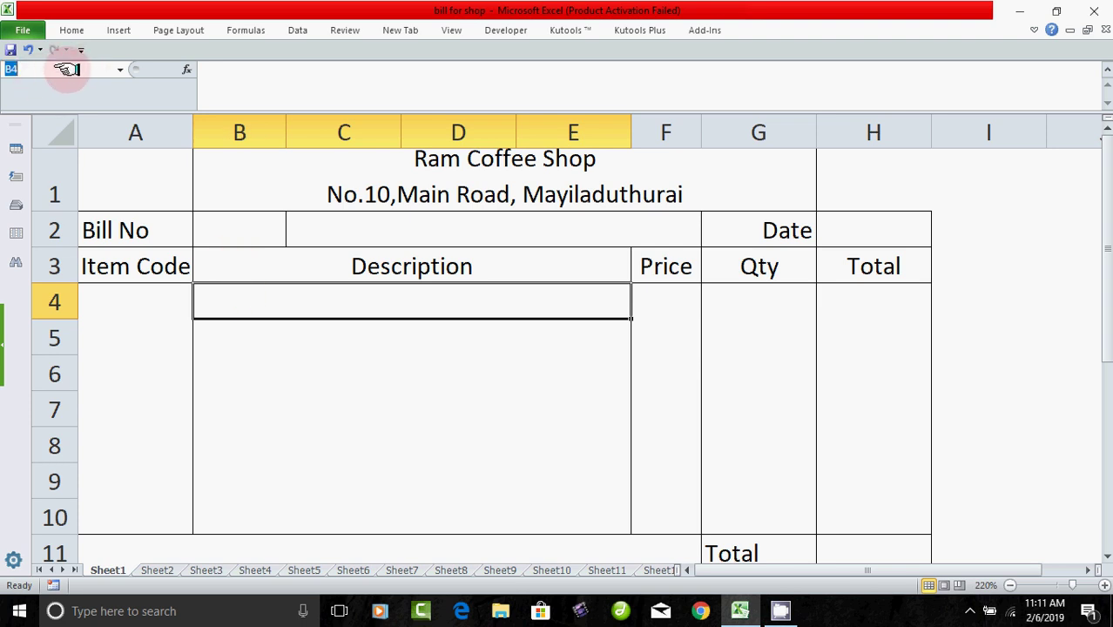
left_click(260, 302)
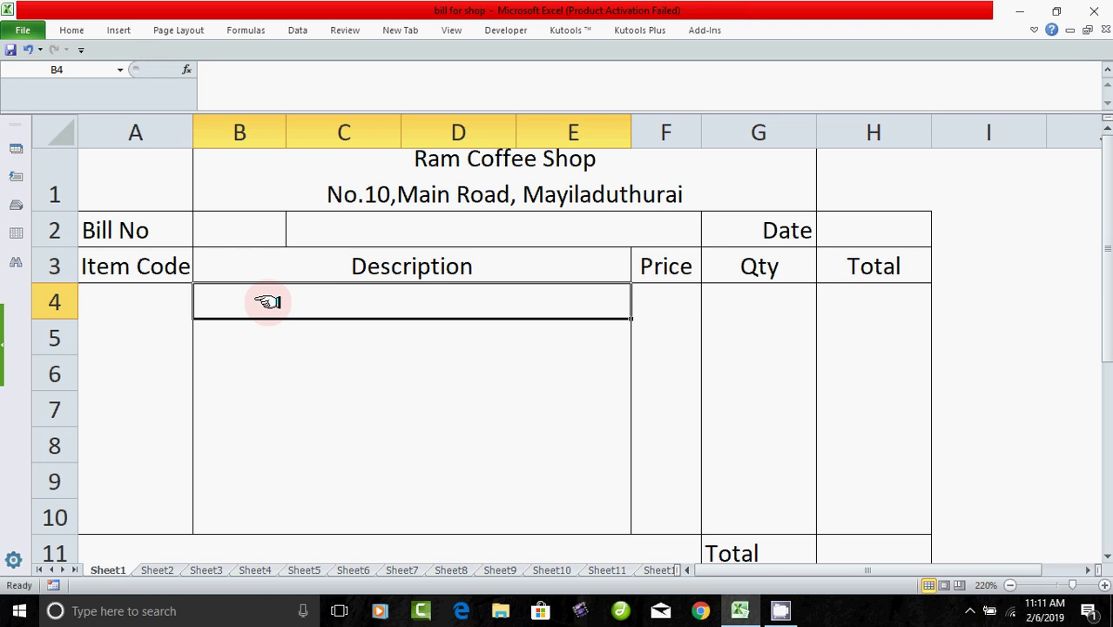
Set a custom zoom of 230% for the bill sheet
left_click(446, 30)
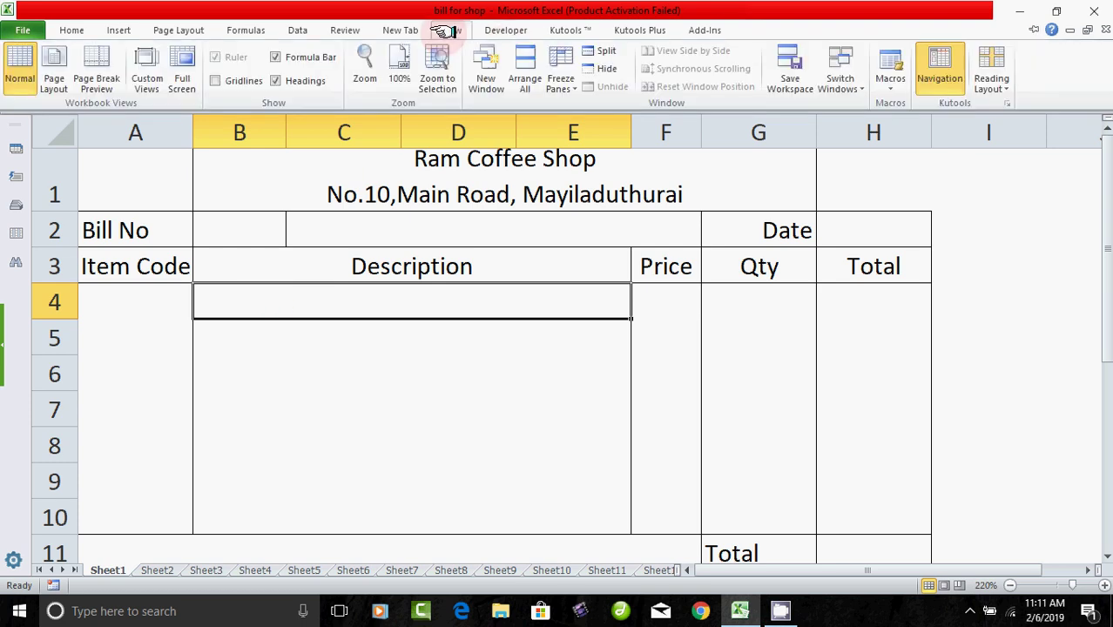
left_click(365, 65)
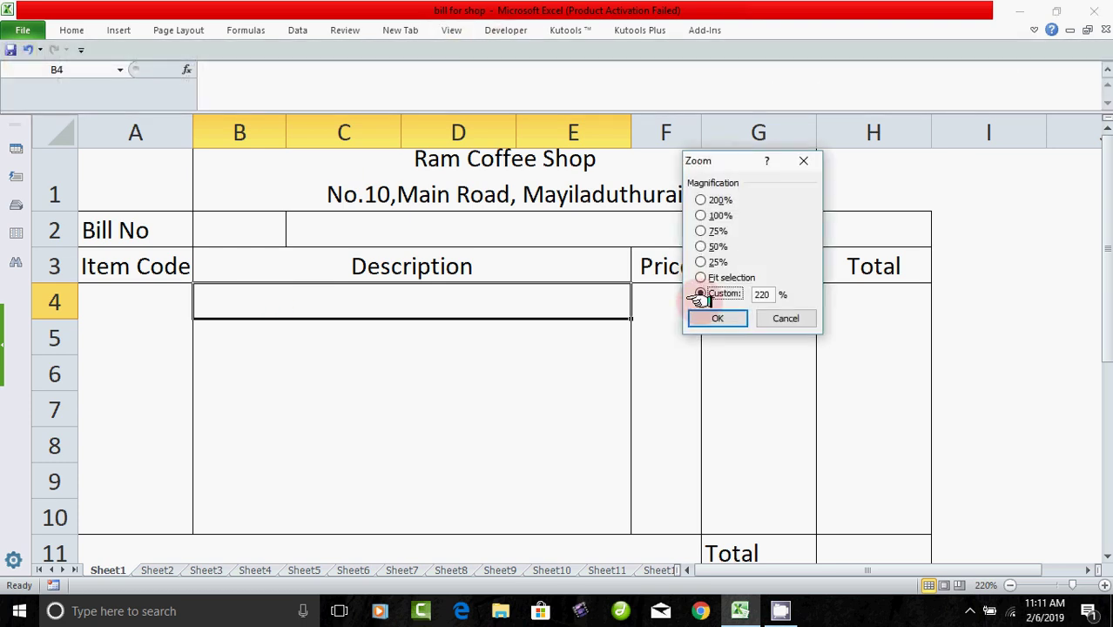
left_click(763, 296)
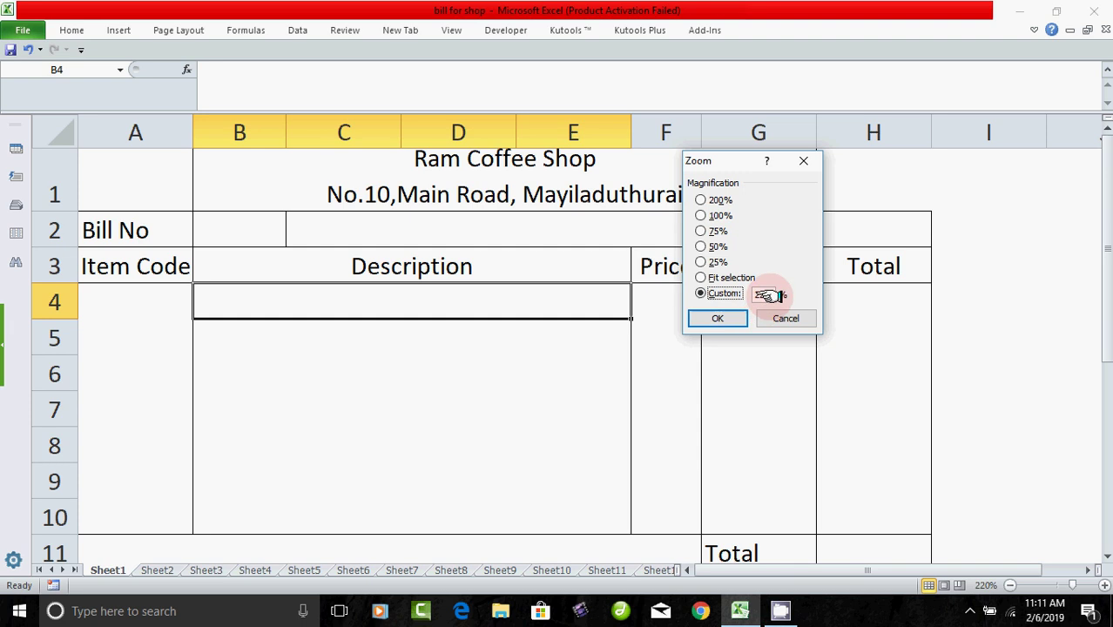
left_click_drag(770, 295, 730, 294)
type("230")
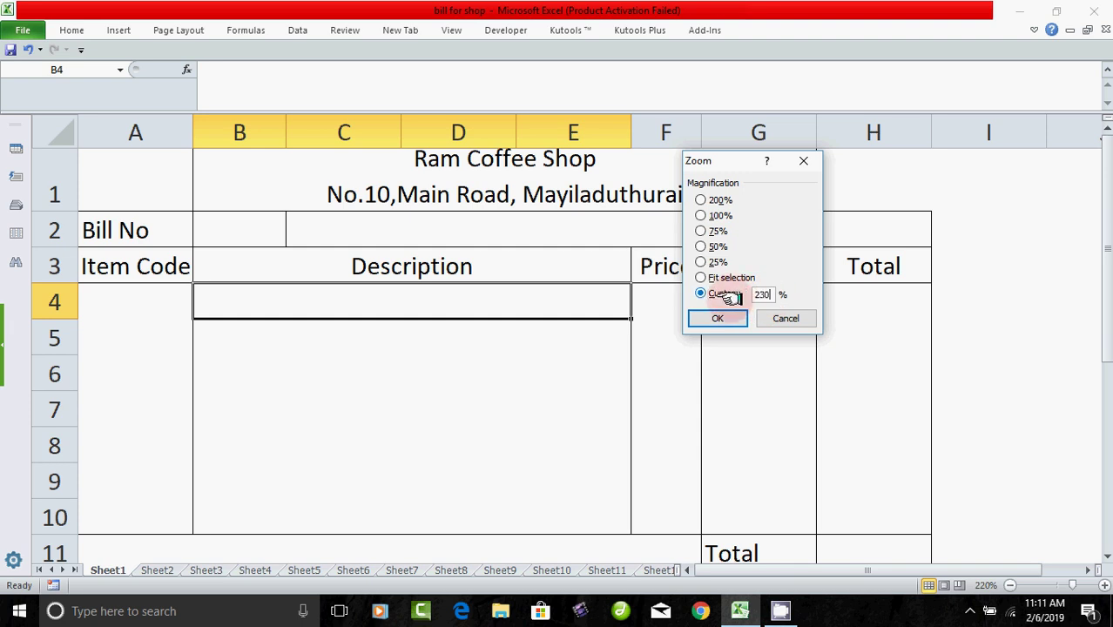
left_click(720, 319)
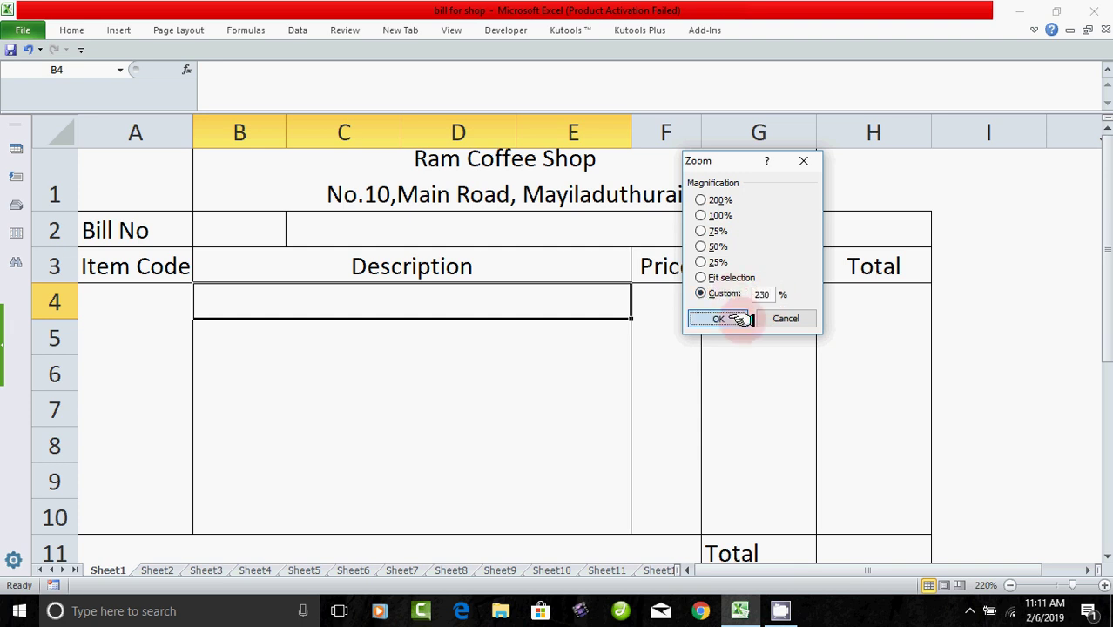
Start typing =iferror(choose(a4 into Description cell B4, using item code A4 as index
left_click_drag(365, 407, 415, 308)
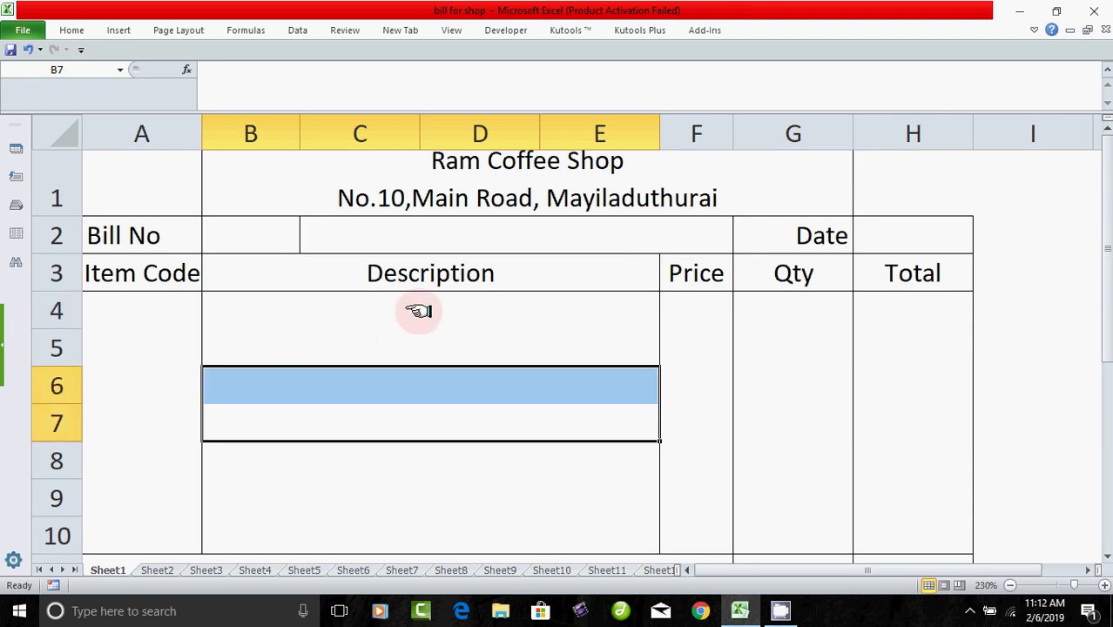
left_click(392, 308)
left_click(161, 308)
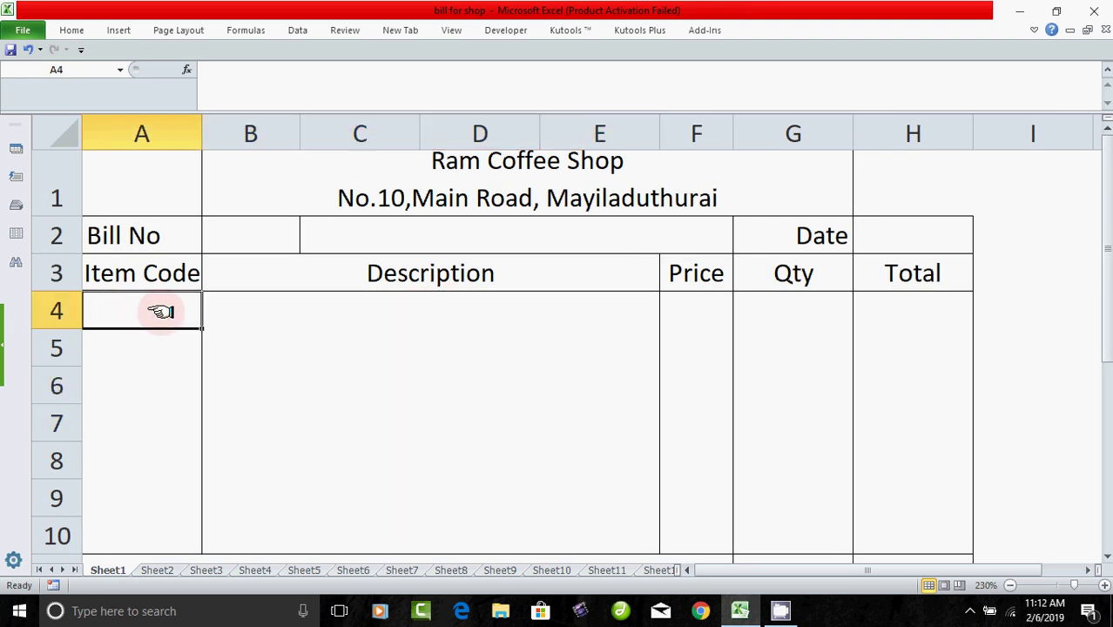
left_click(413, 306)
left_click(706, 312)
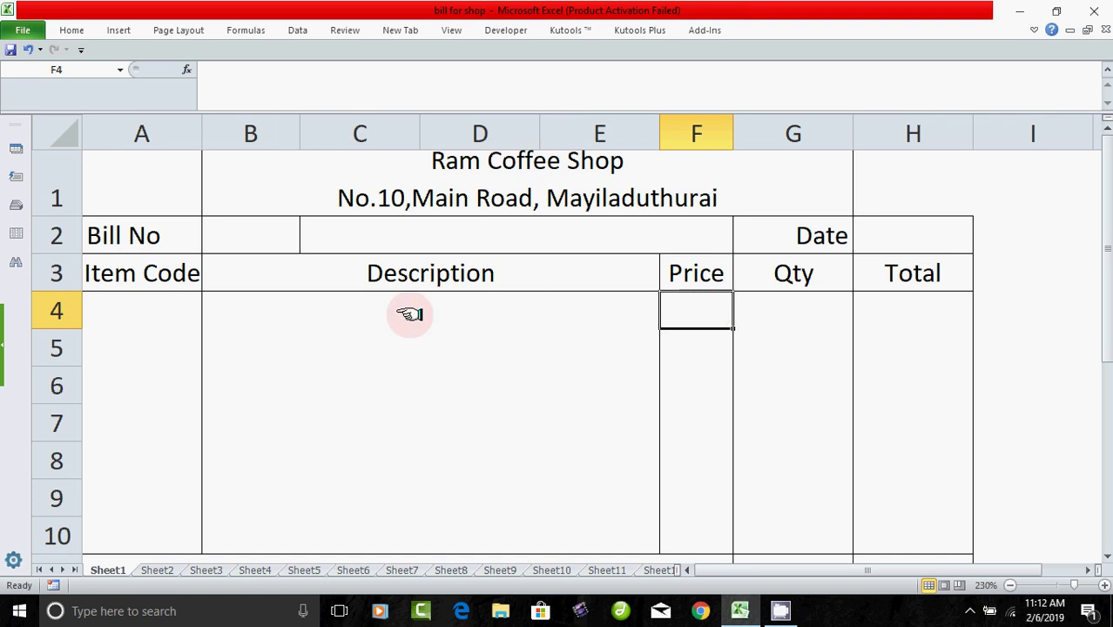
left_click(350, 309)
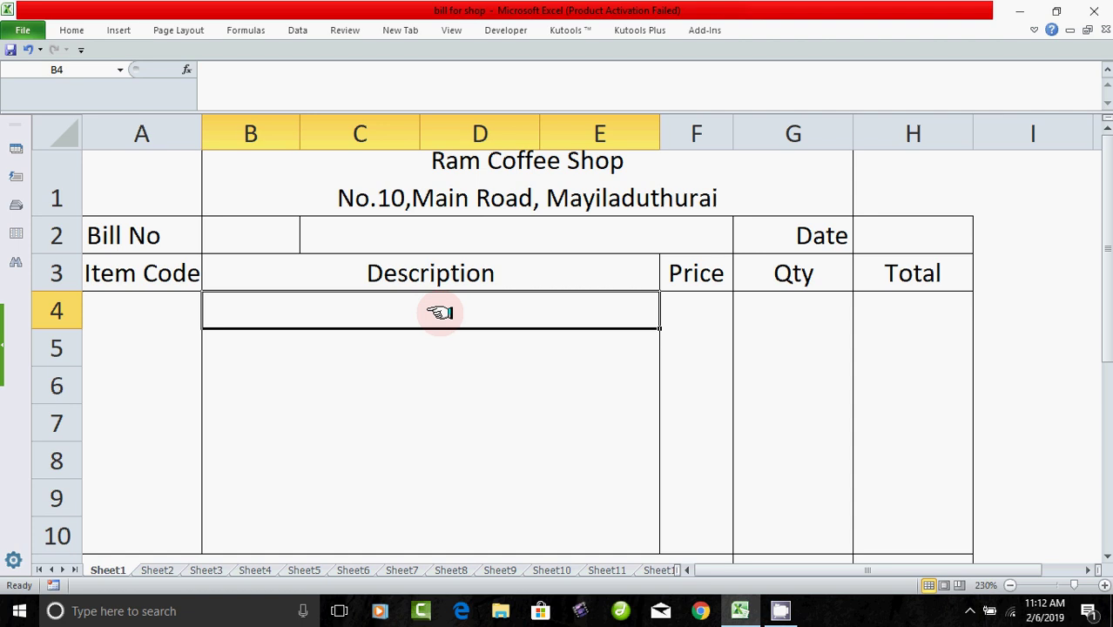
type("=")
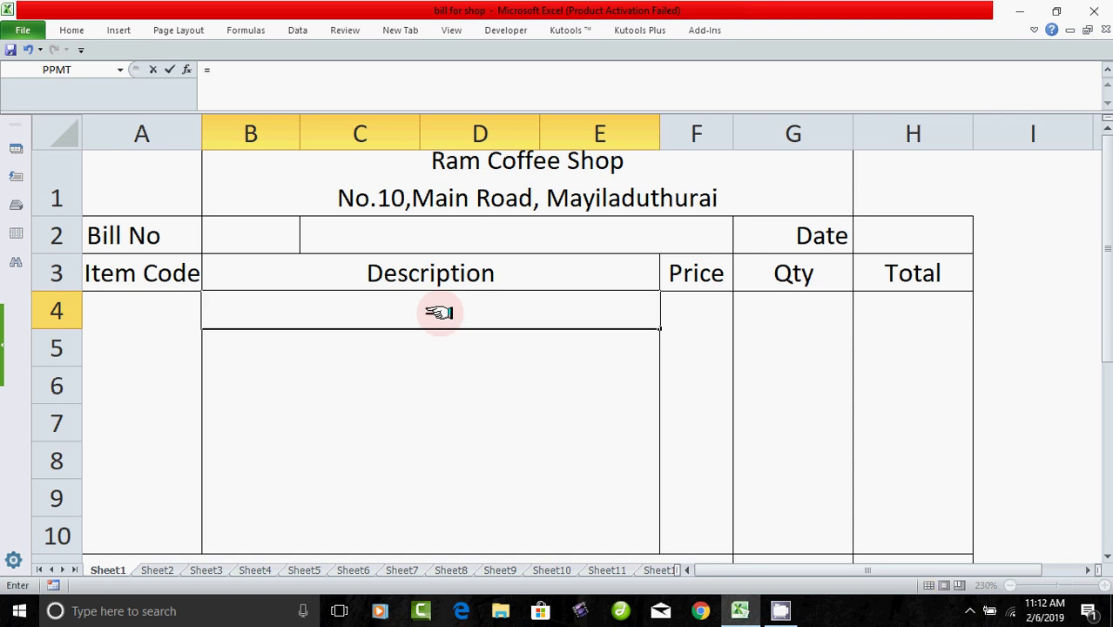
type("i")
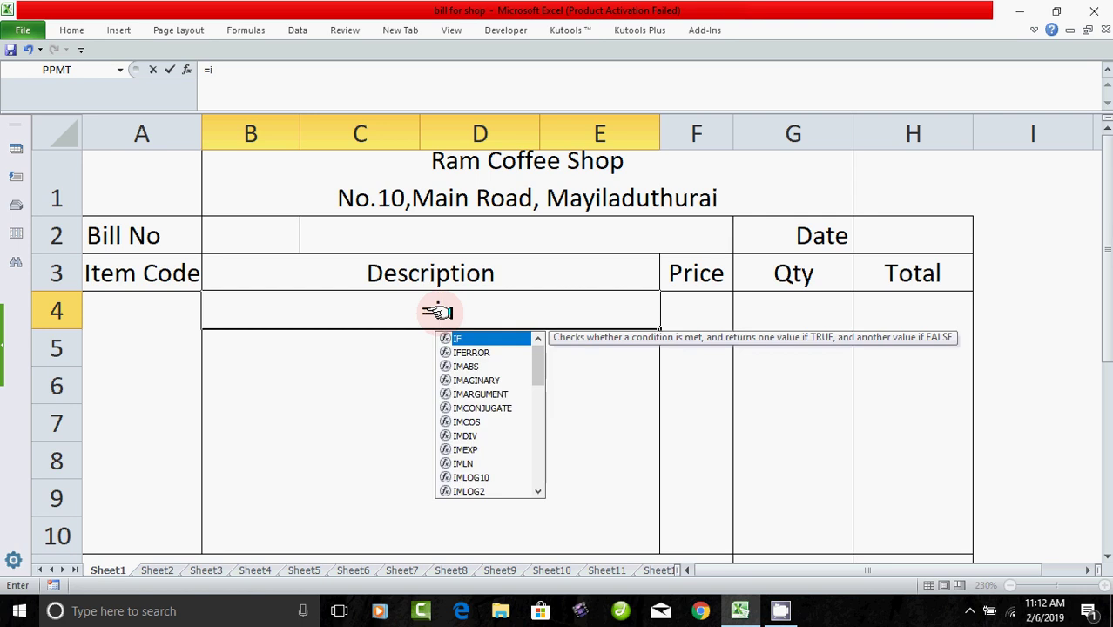
type("ferr")
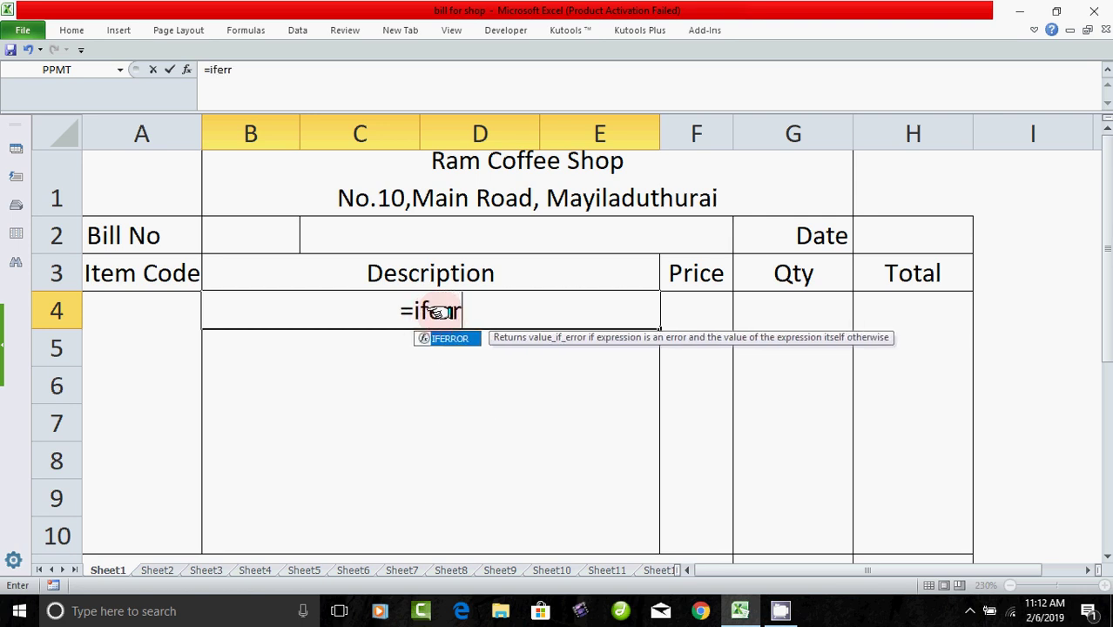
type("or")
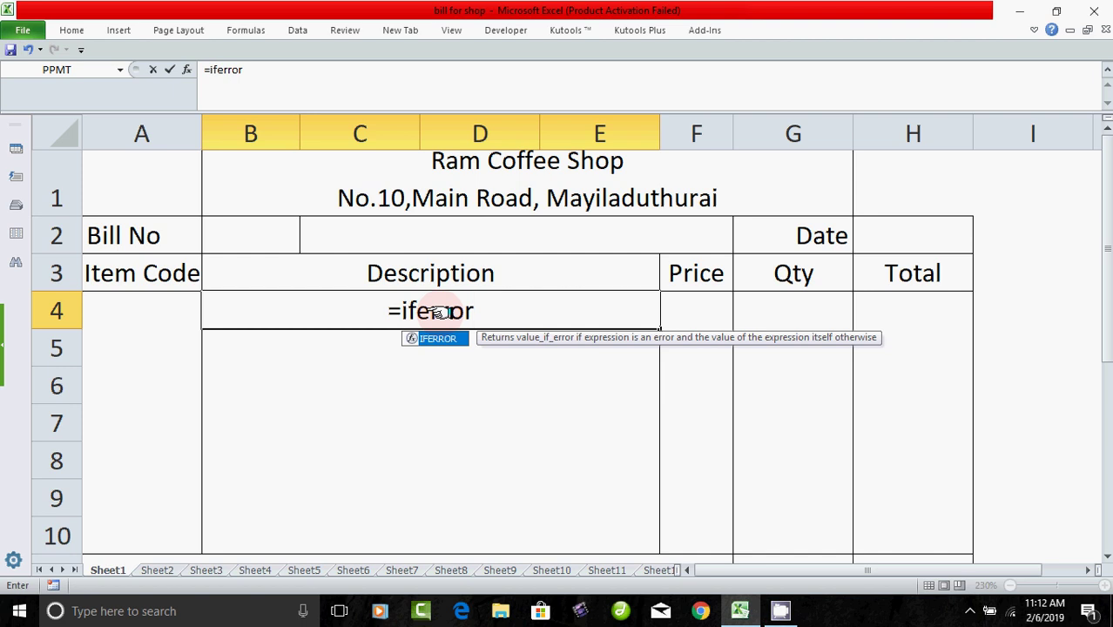
type("(")
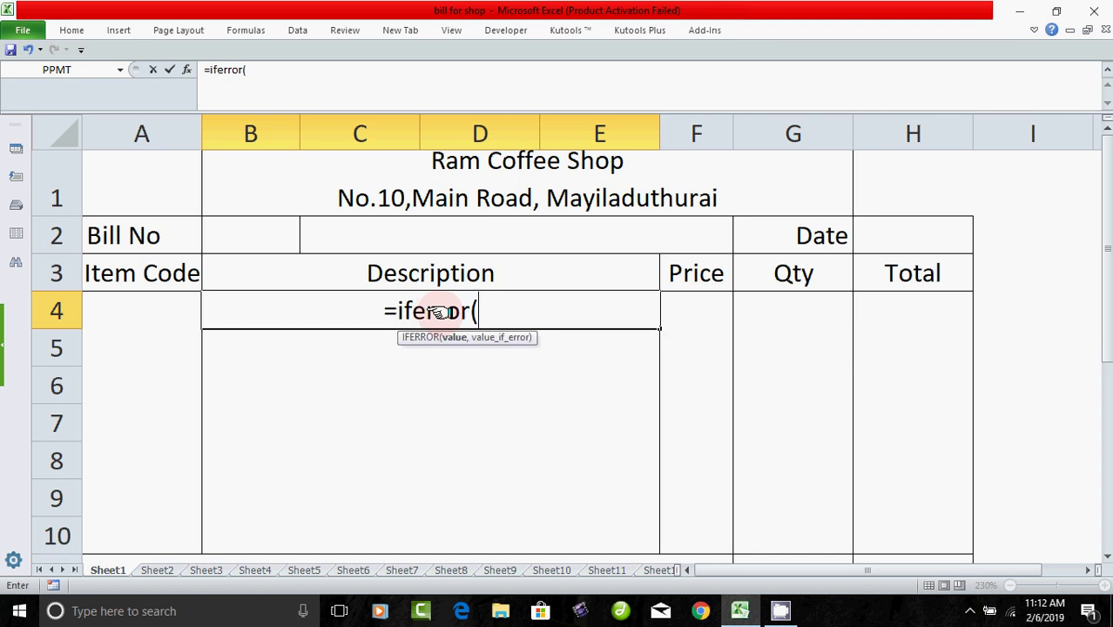
type("choo")
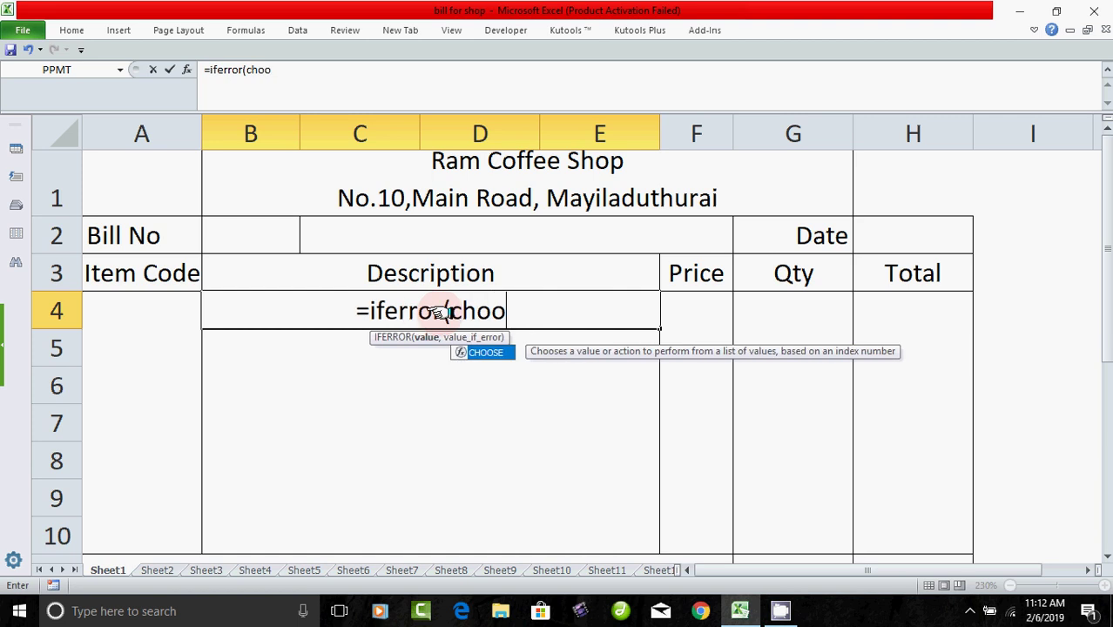
type("se")
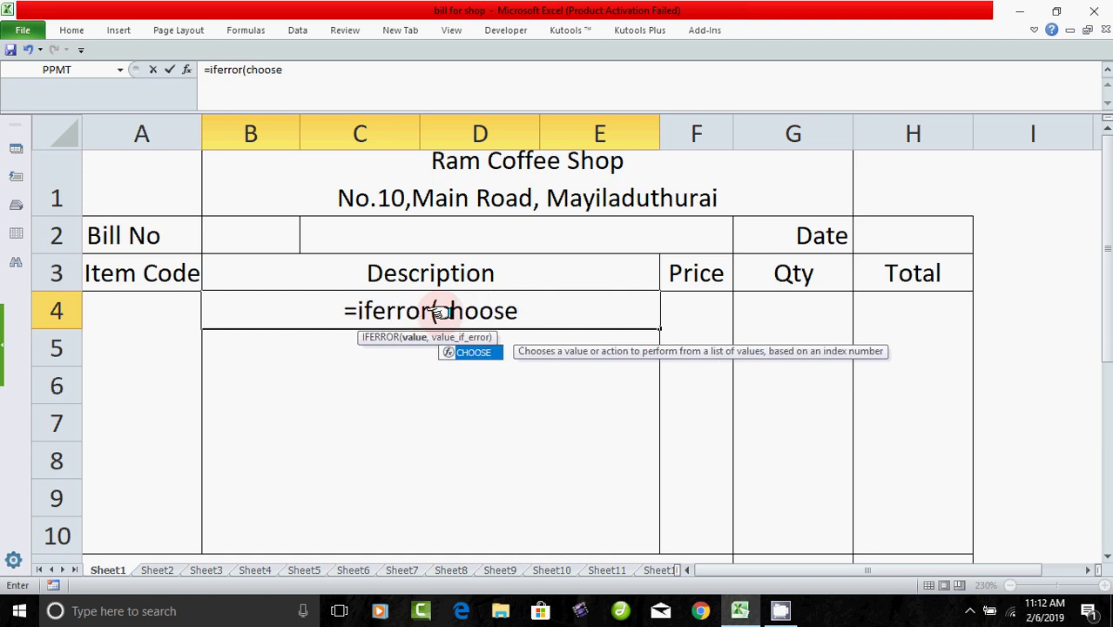
type("(")
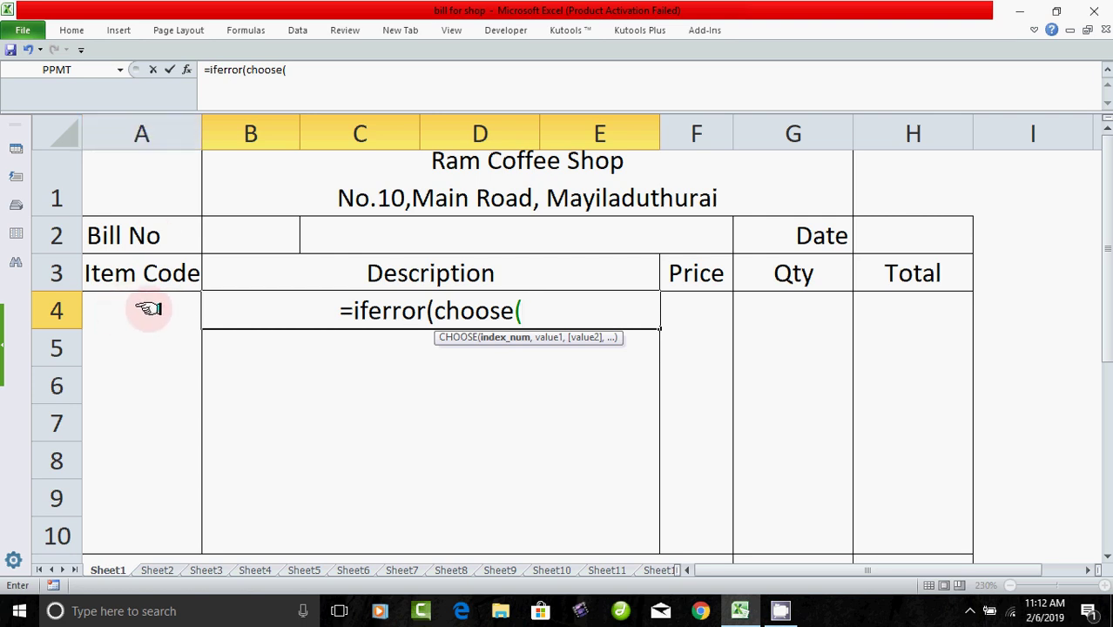
type("a4")
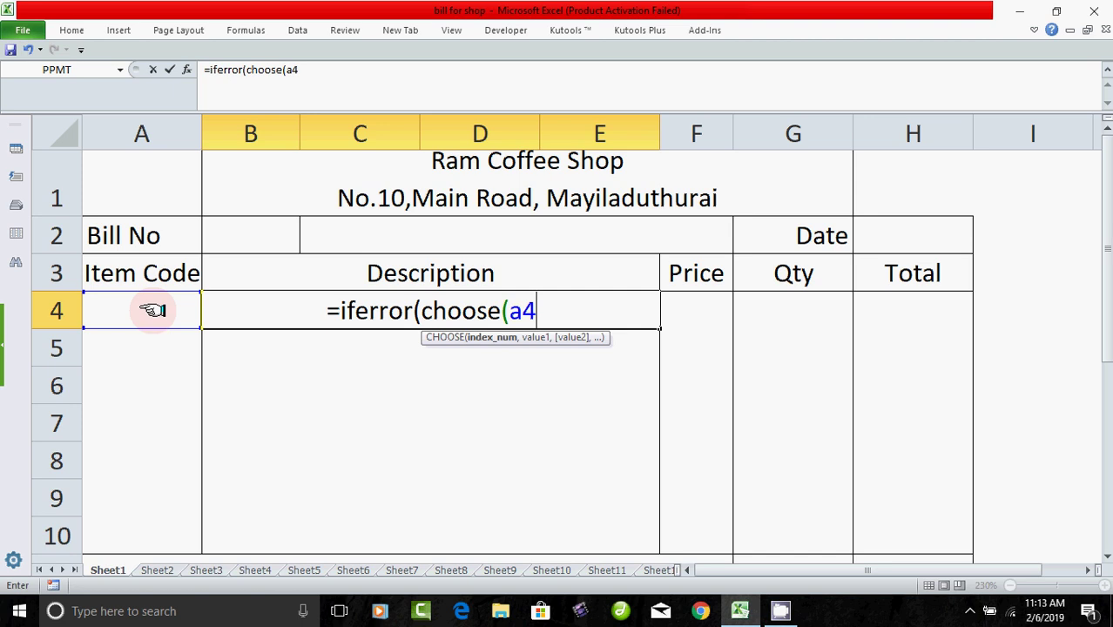
Complete B4 as =IFERROR(CHOOSE(A4,"Idly","Dosai","Vadai","Tea","Coffee"),"") and commit it
type(",\"")
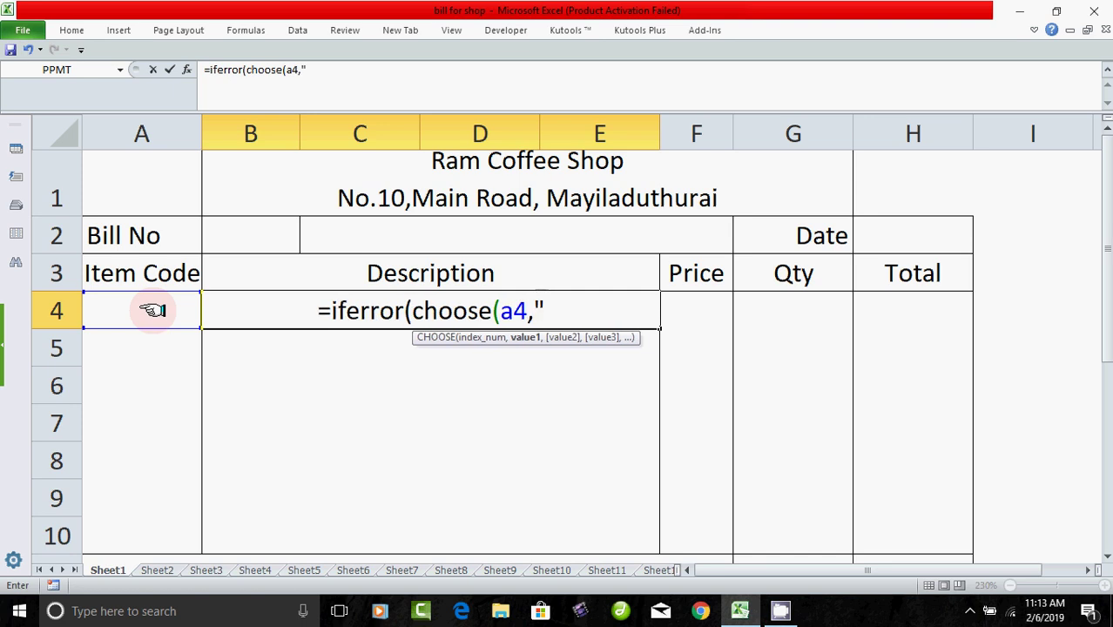
type("Id")
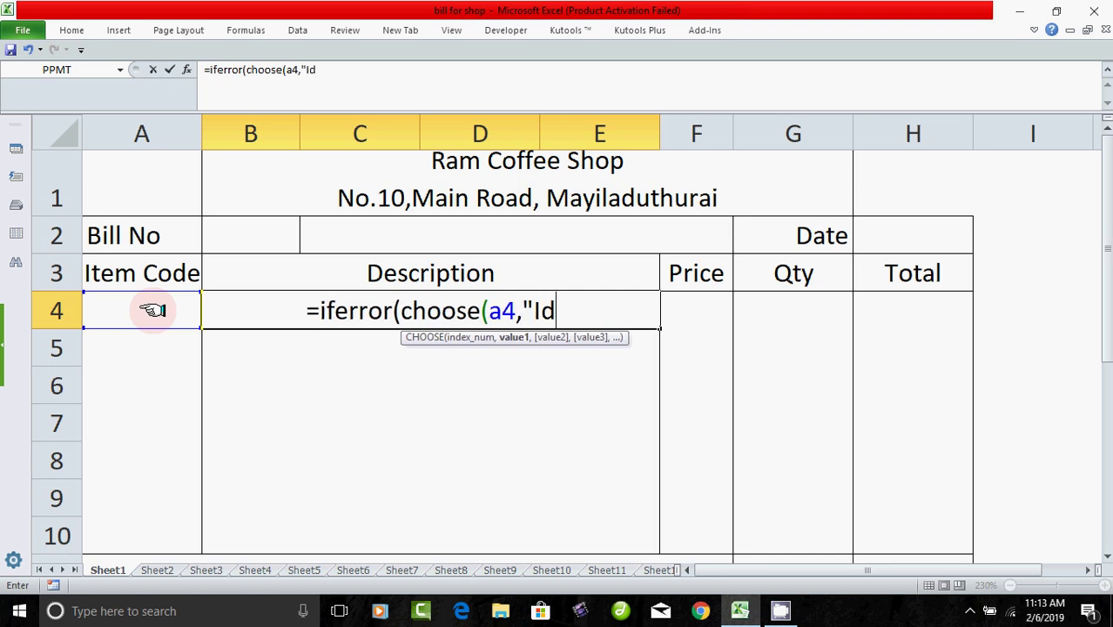
type("e")
key("BackSpace")
type("l")
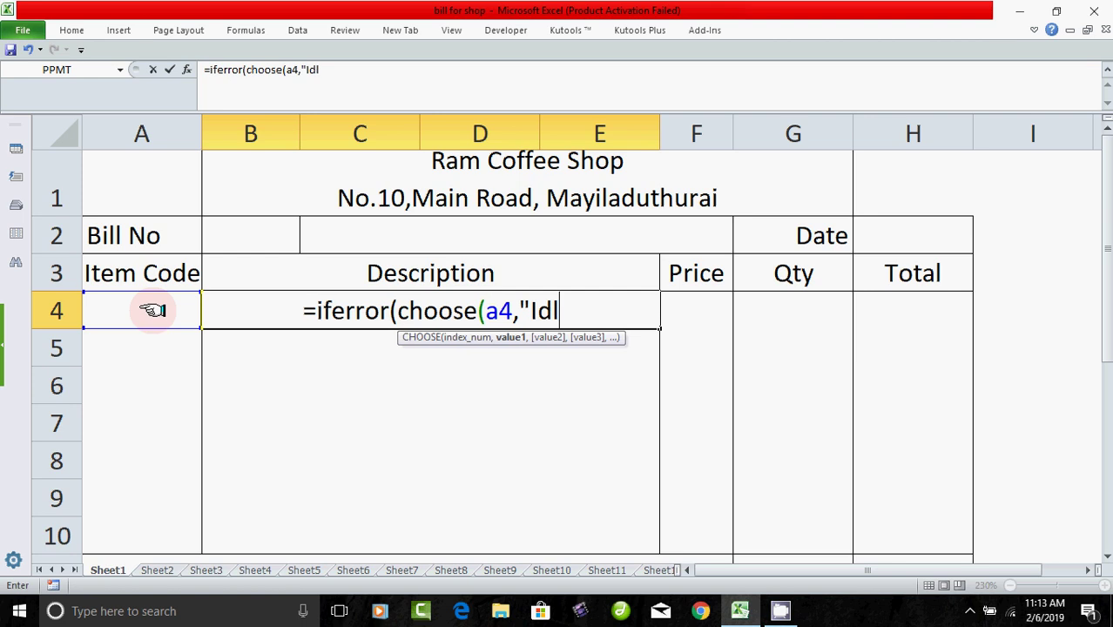
type("y\"")
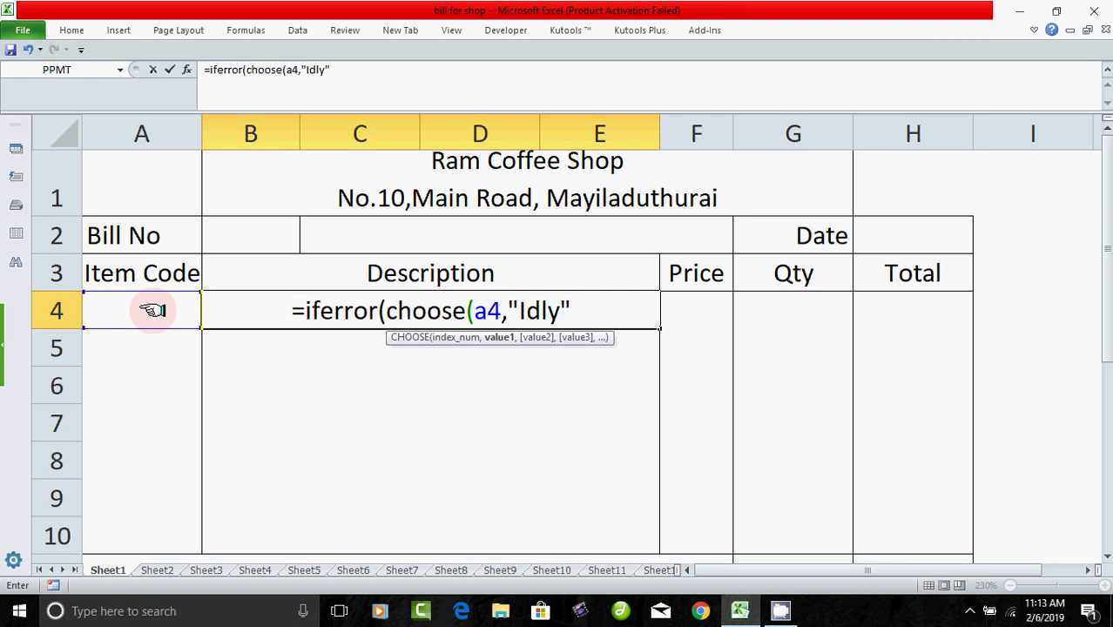
type(",")
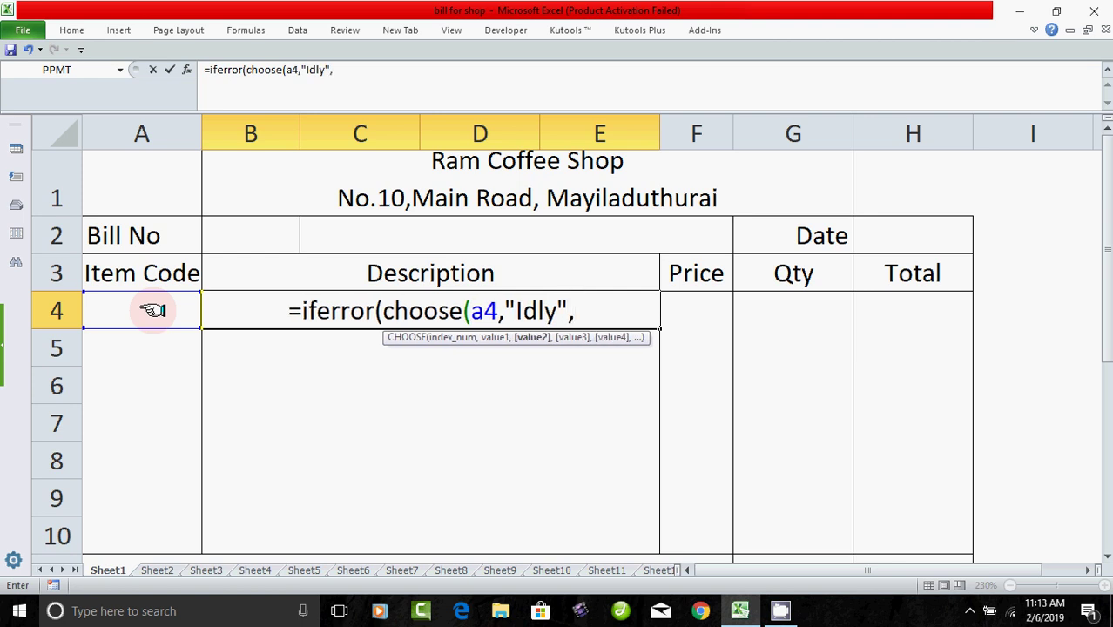
type("\"D")
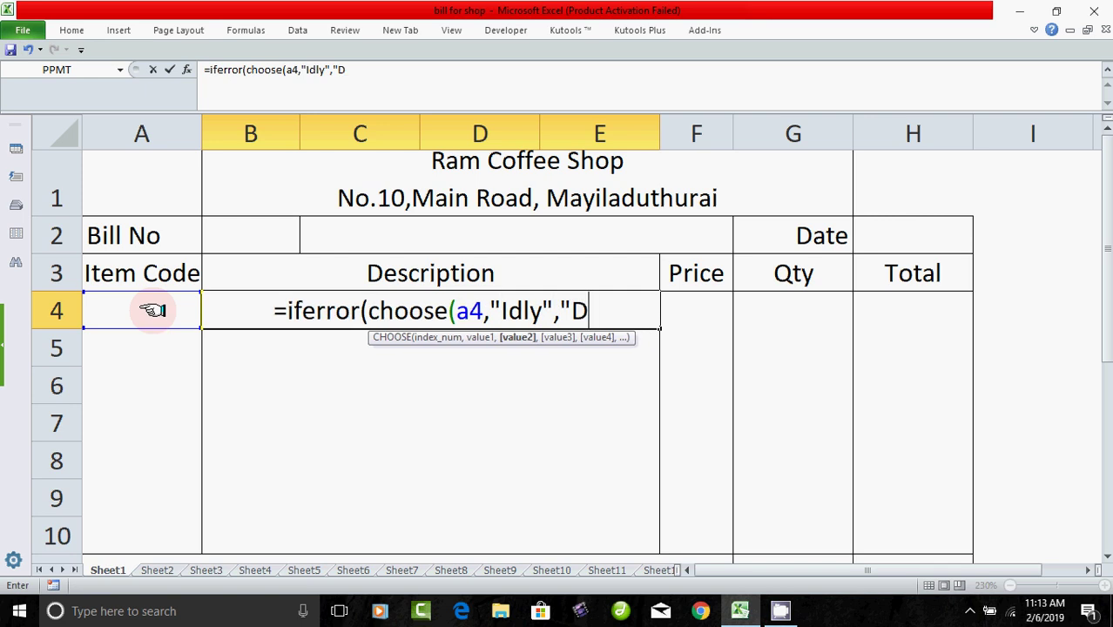
type("osai\"")
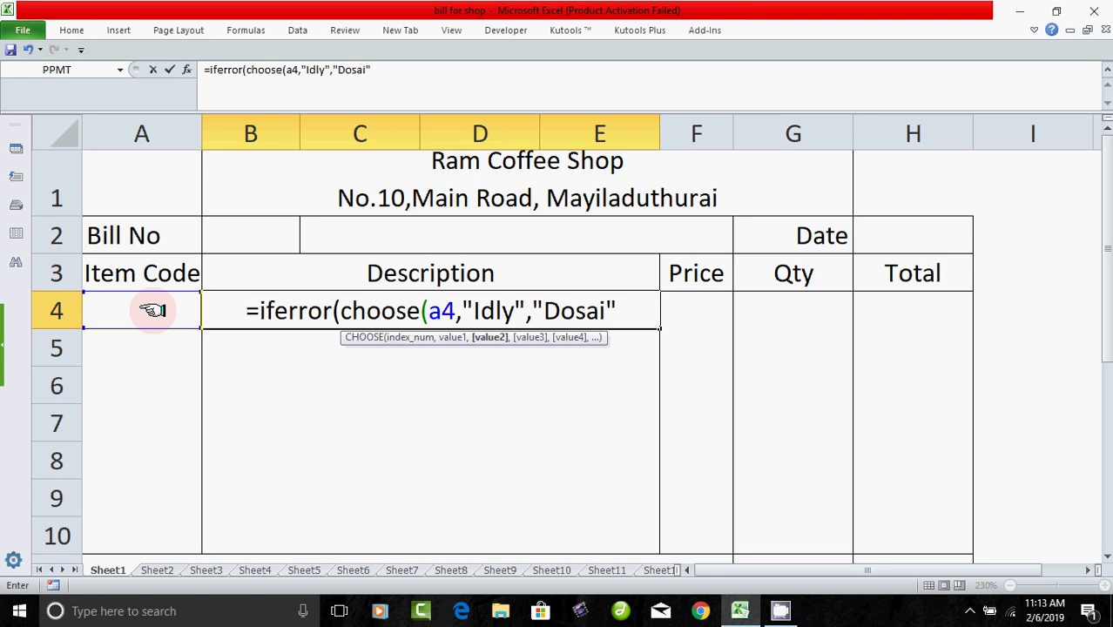
type(",")
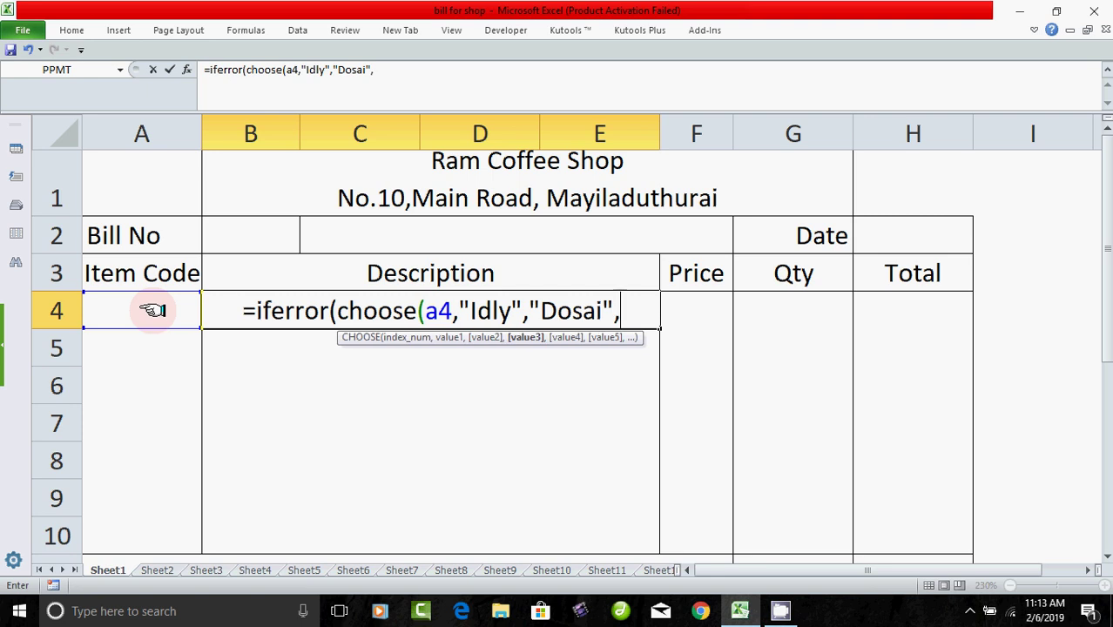
type("Vada")
key("BackSpace")
key("BackSpace")
key("BackSpace")
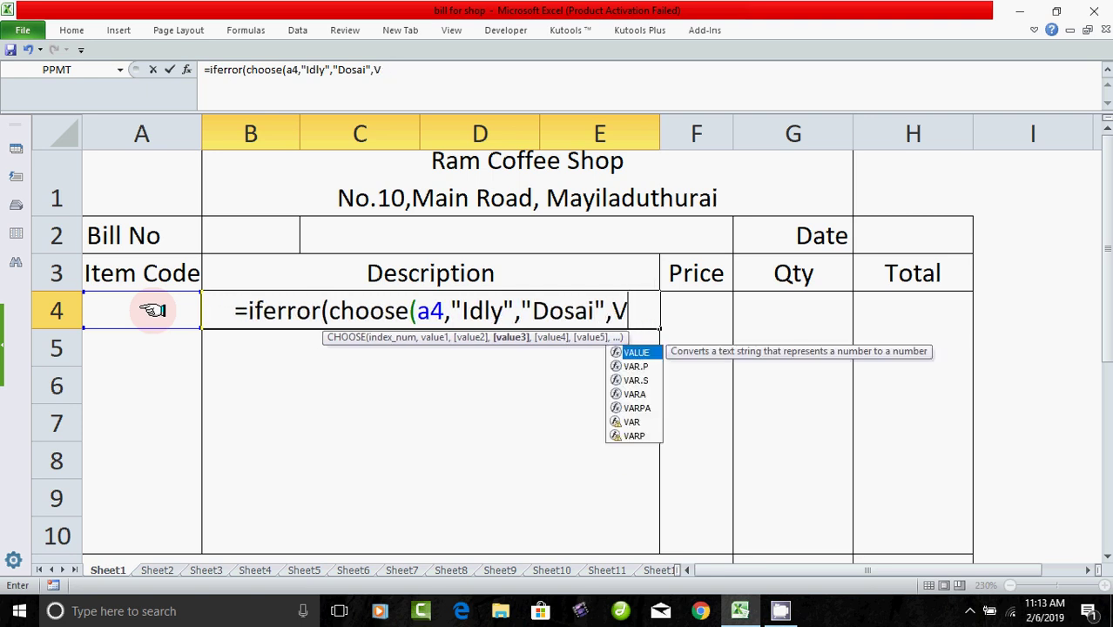
key("BackSpace")
type("\"")
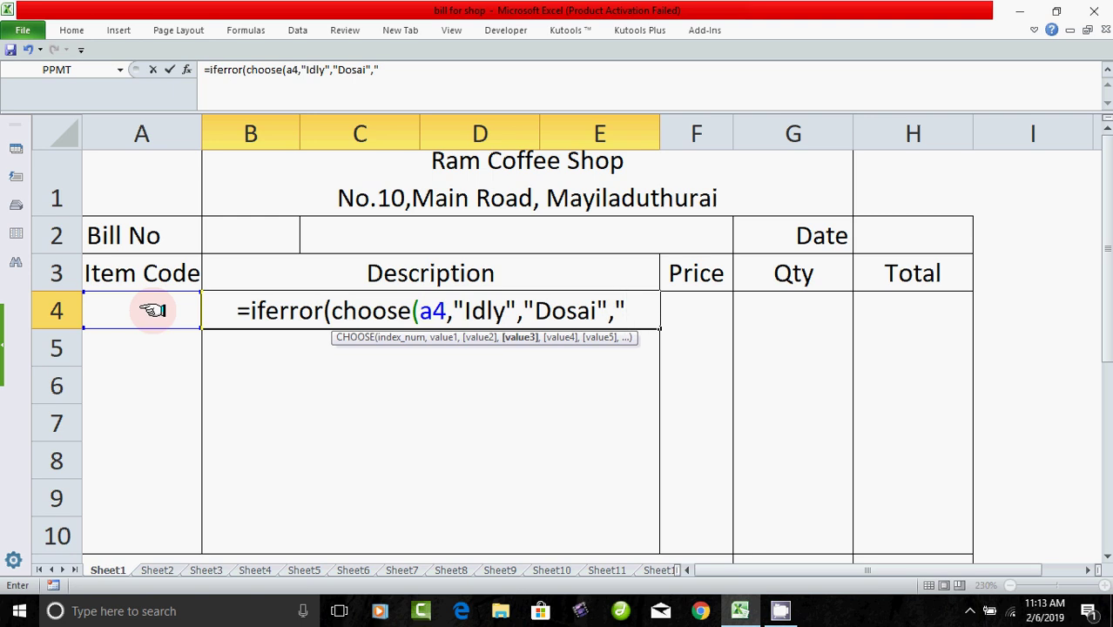
type("Vada")
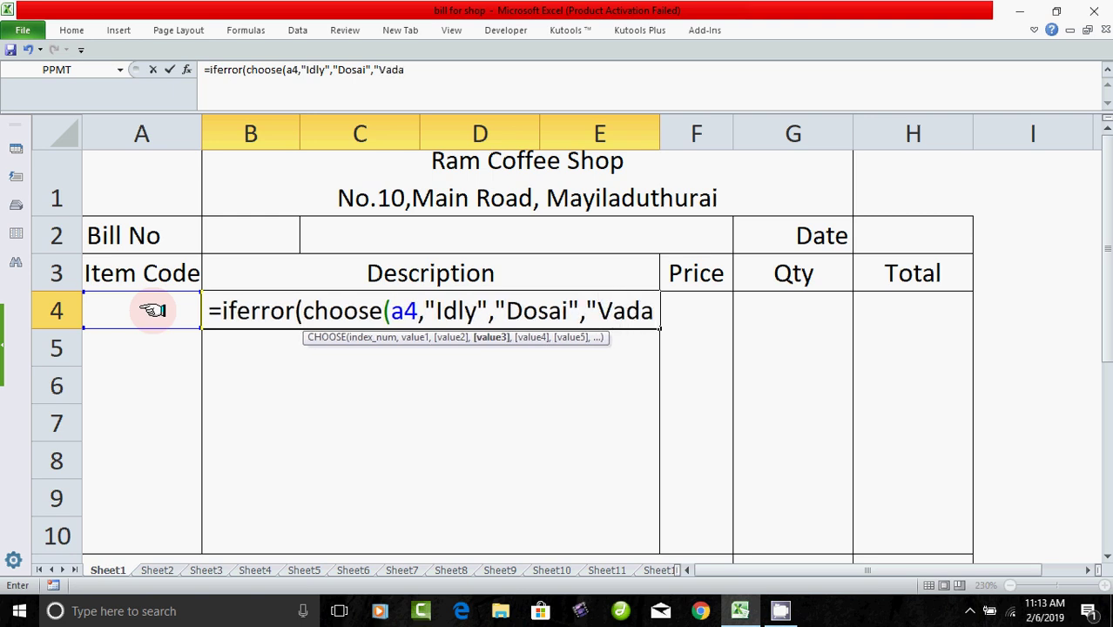
type("i\",")
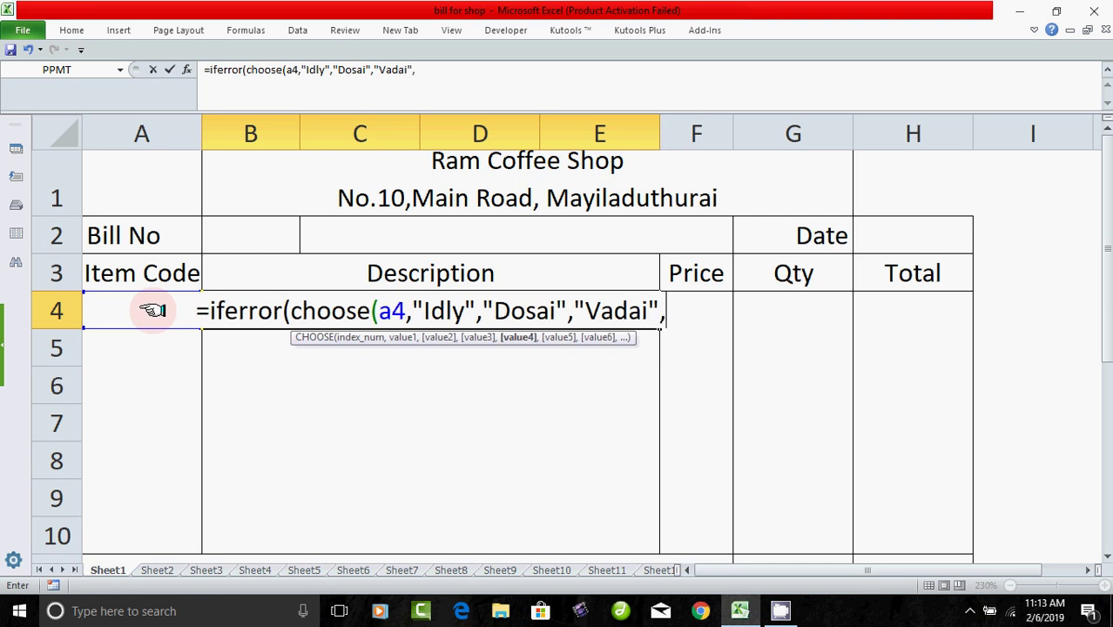
type("\"")
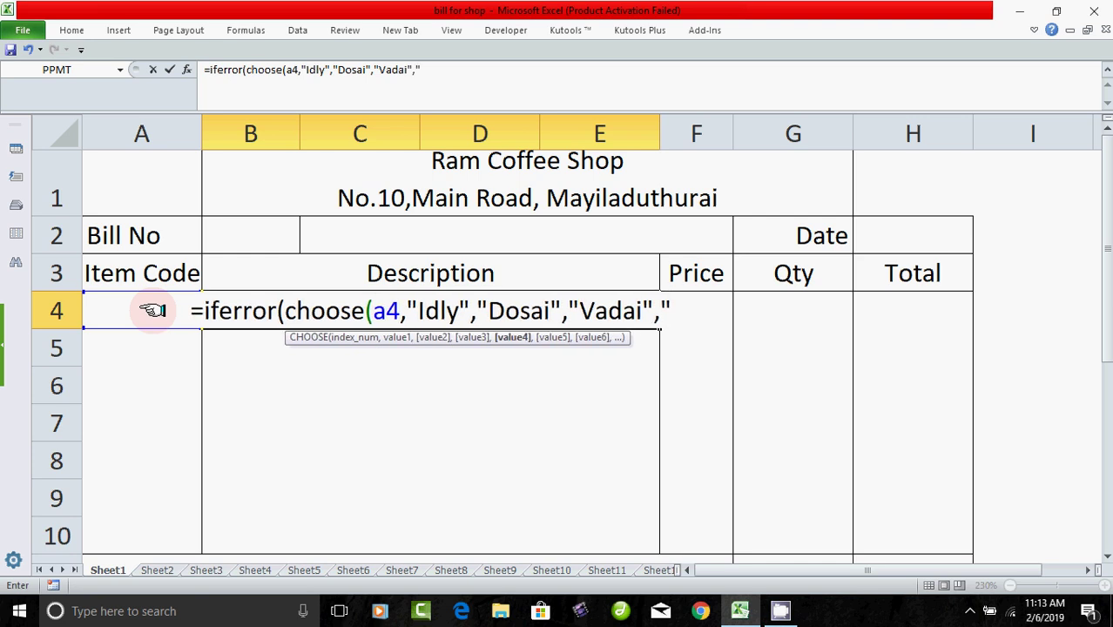
type("Tea")
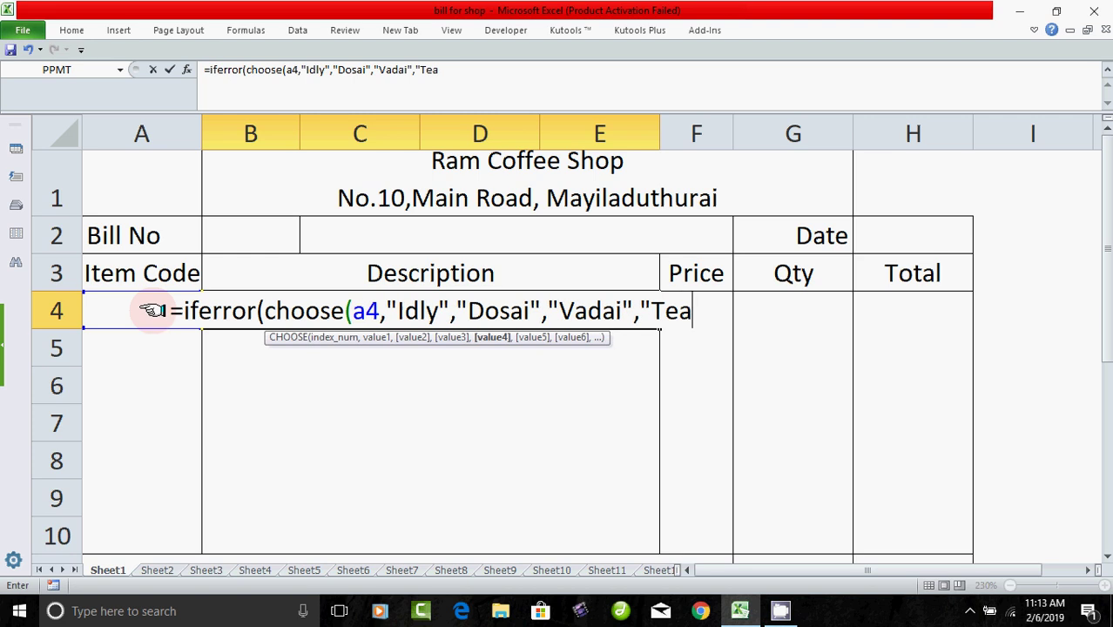
type("\"")
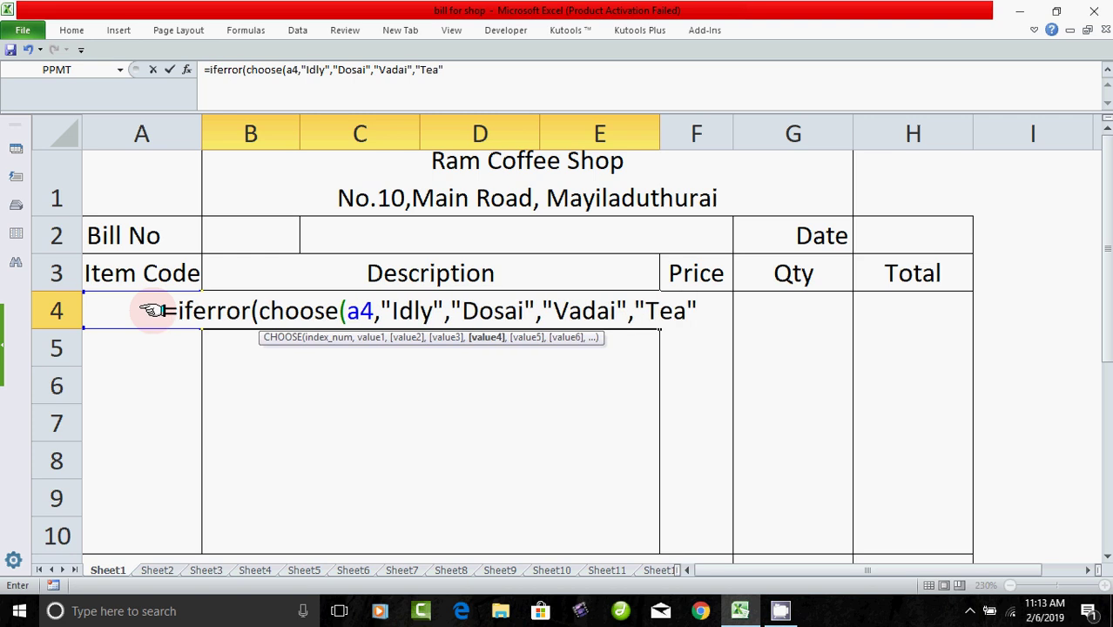
type(",\"")
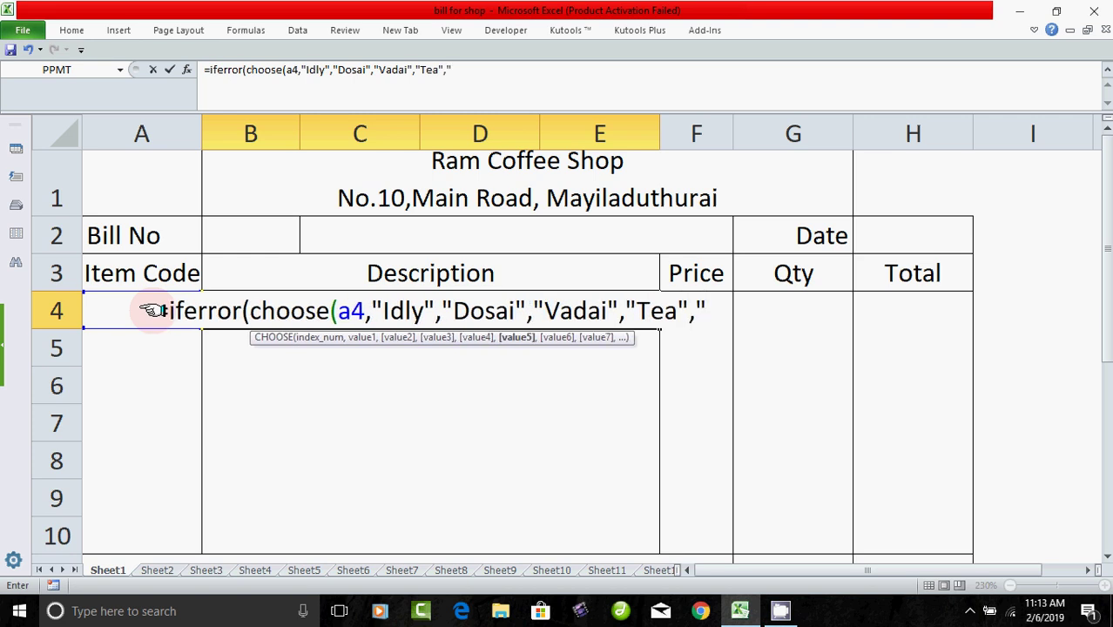
type("C")
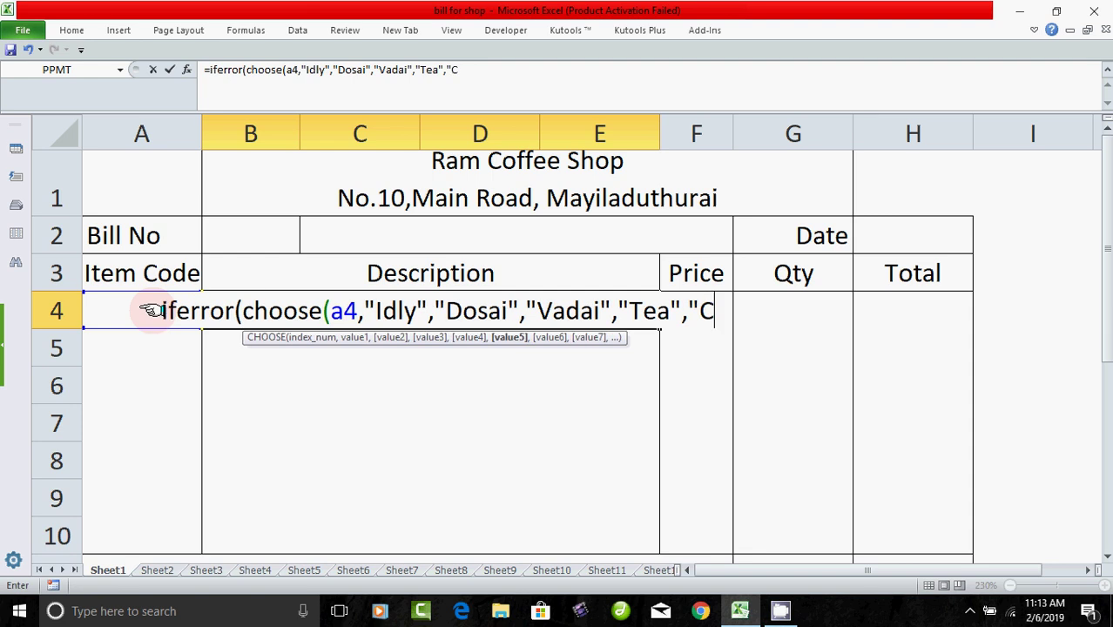
type("off")
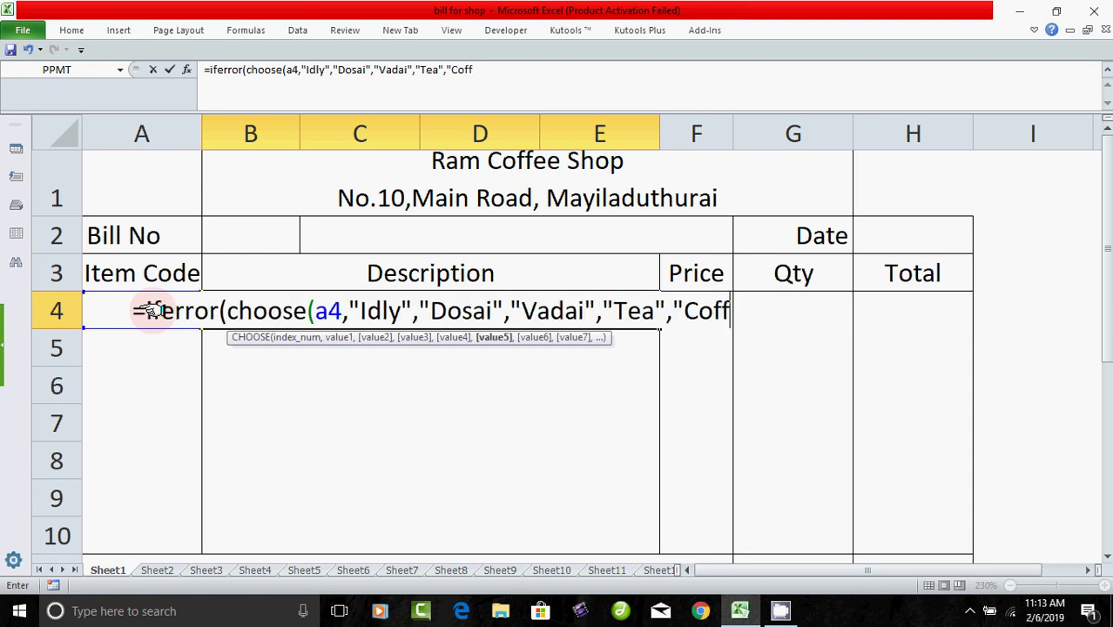
type("ee")
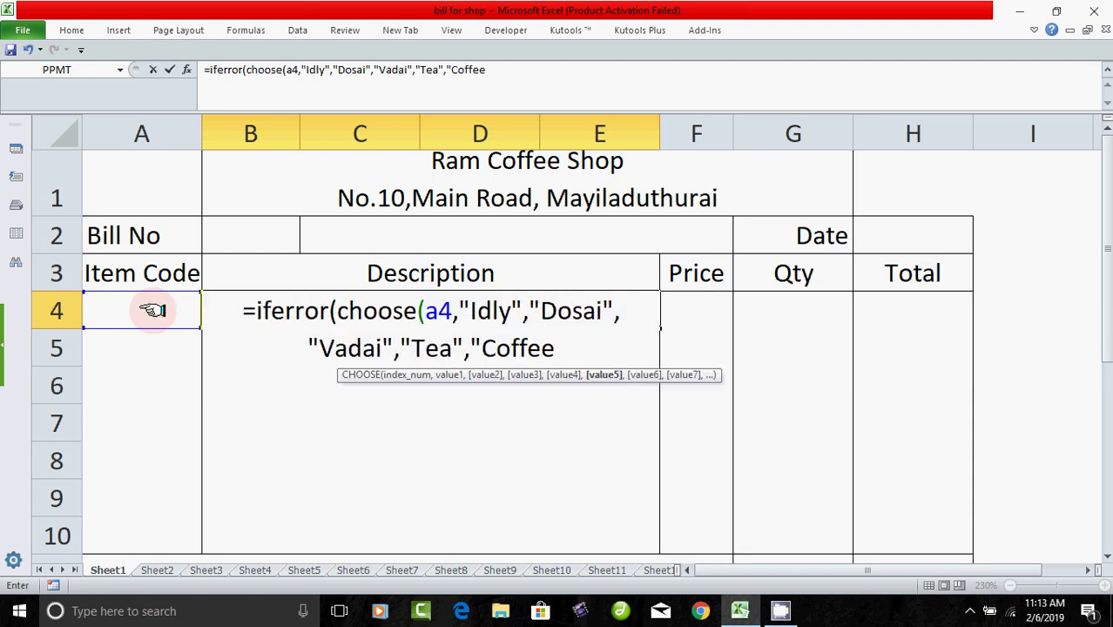
type("\"")
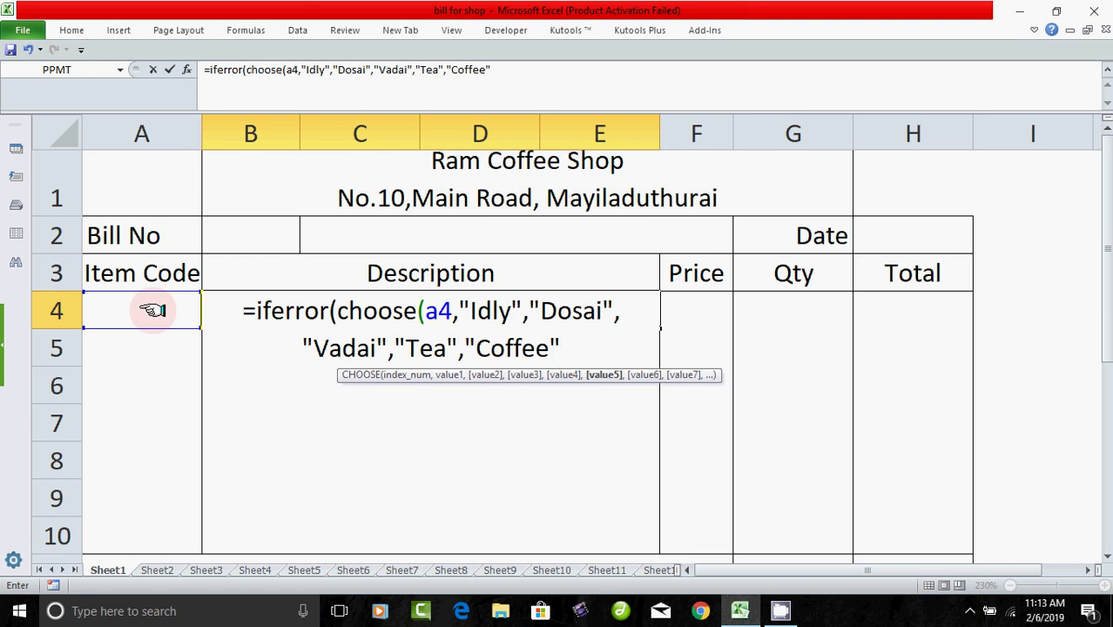
type(")")
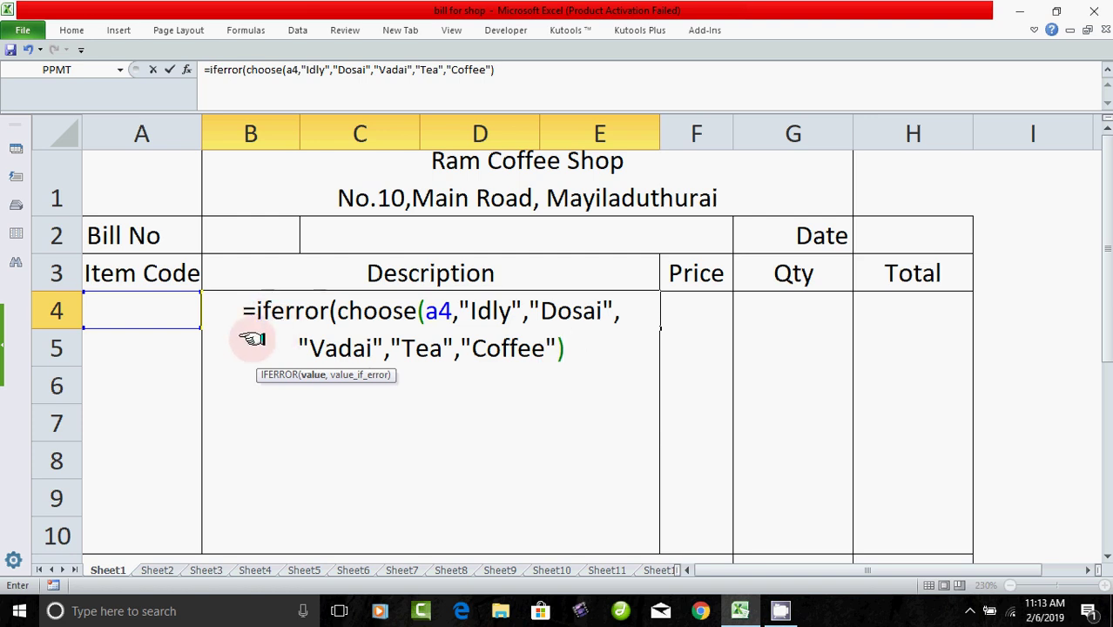
type(",\"")
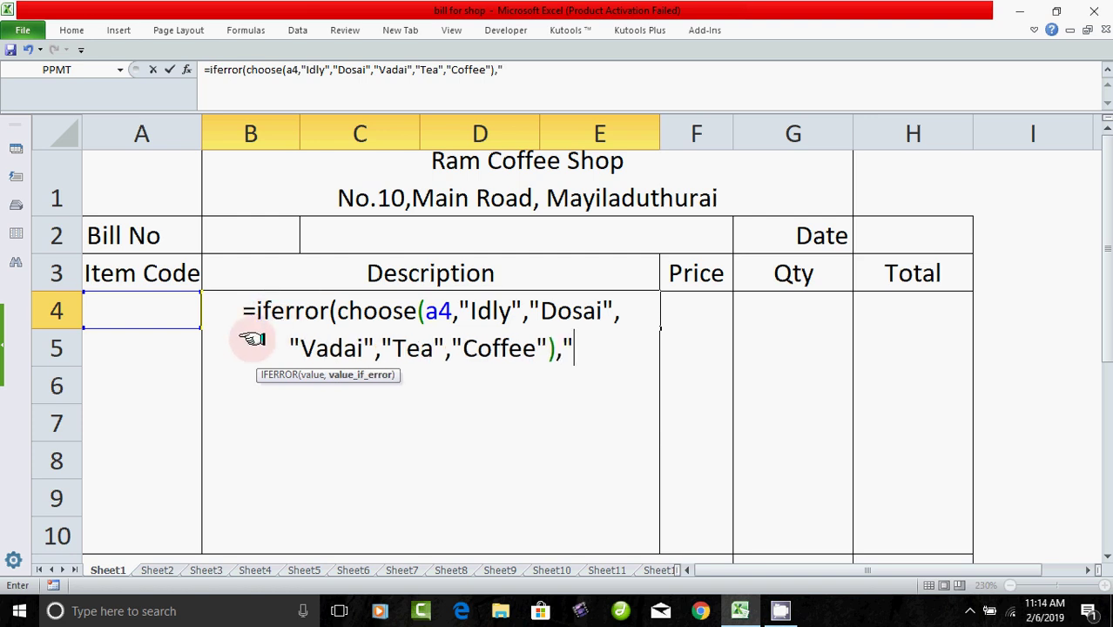
type("\"")
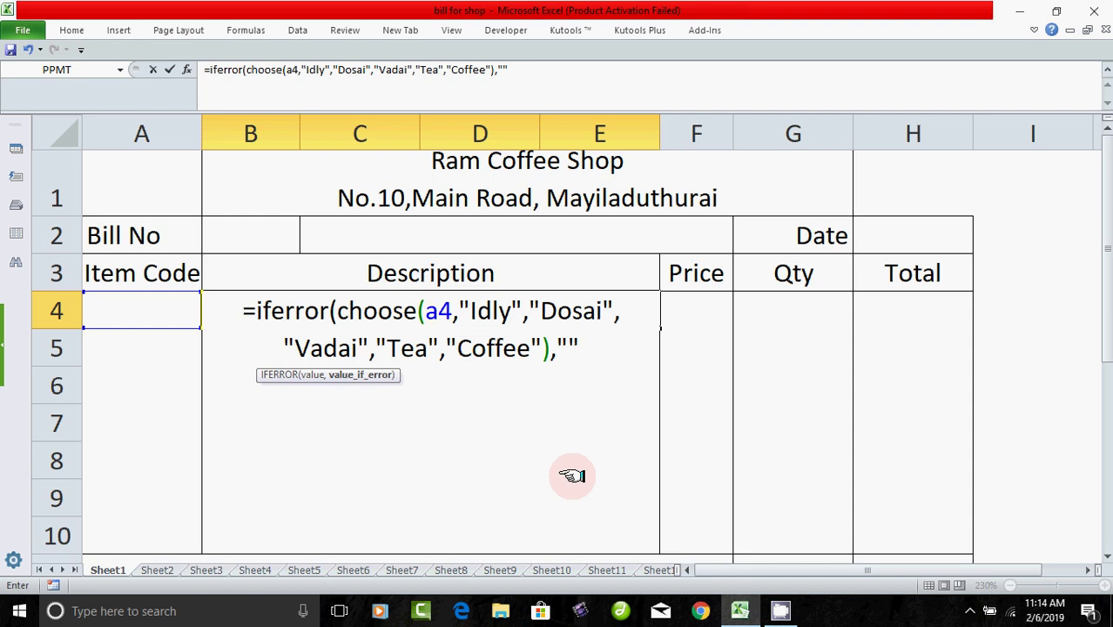
type(")")
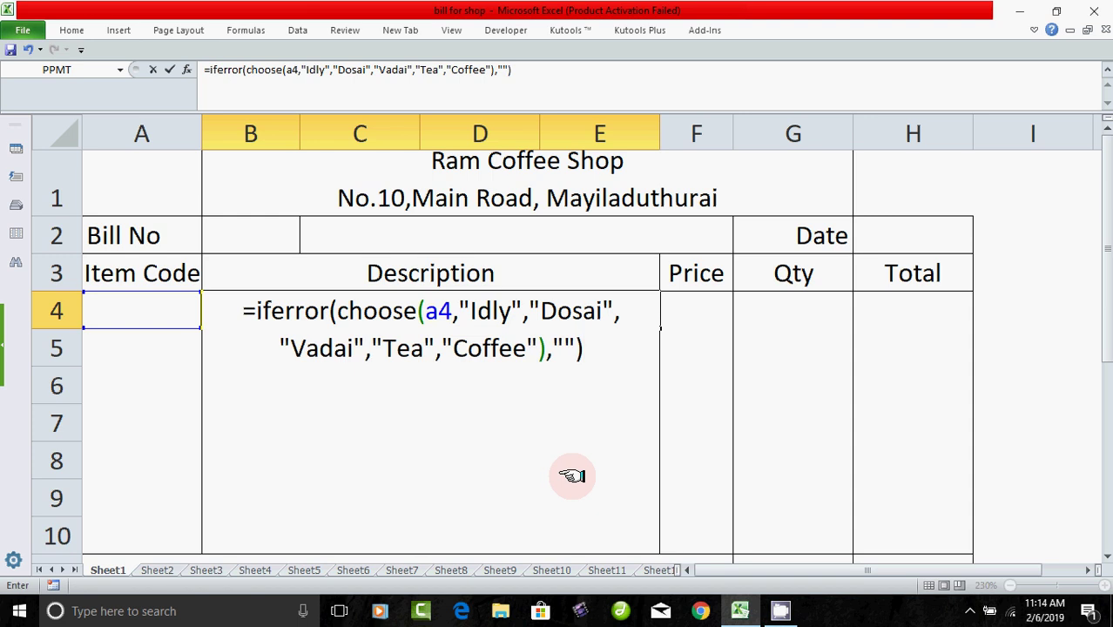
key("Return")
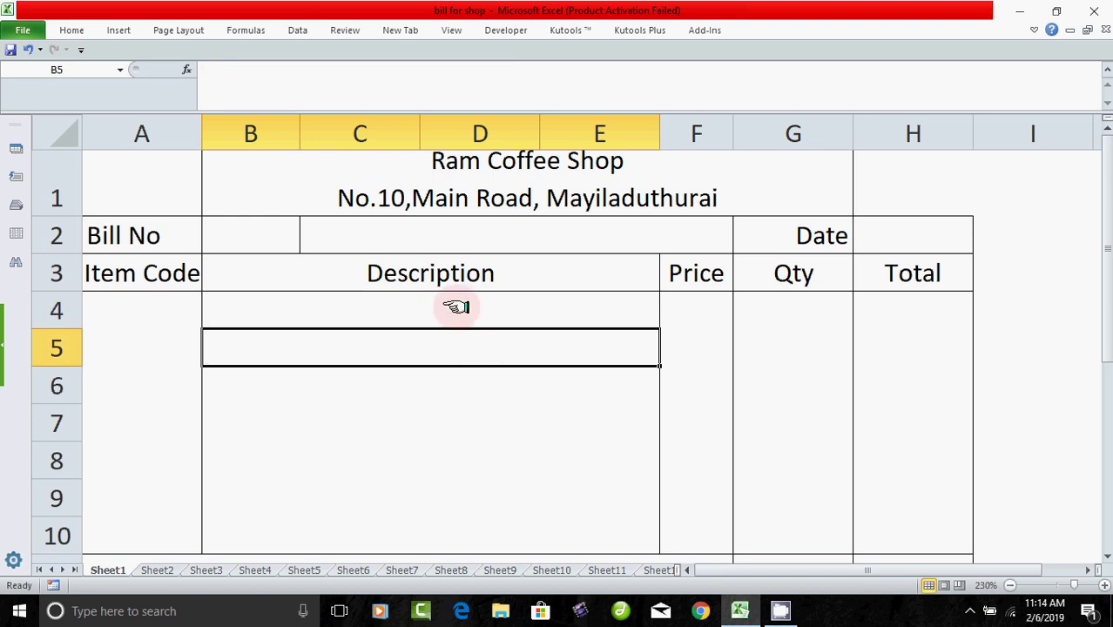
left_click(456, 307)
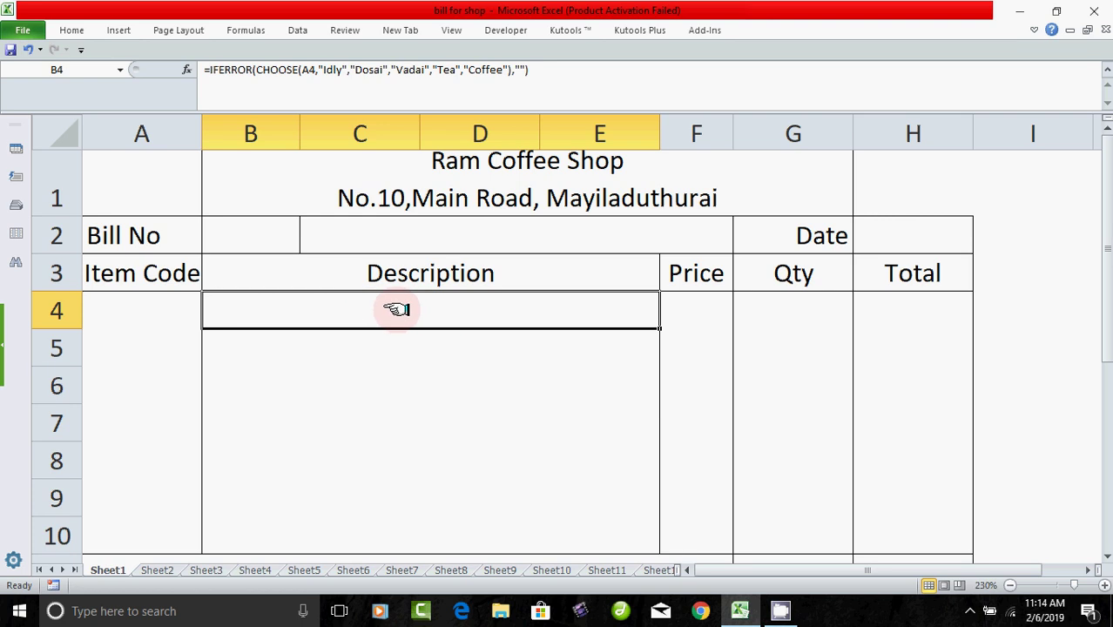
left_click(168, 311)
type("1")
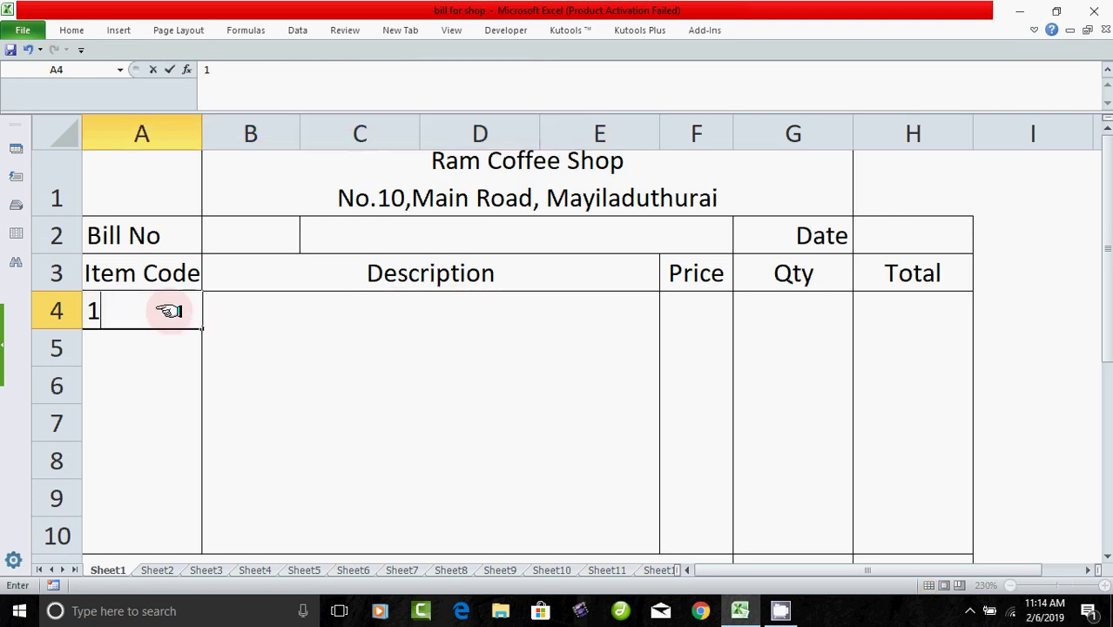
key("Return")
left_click(432, 311)
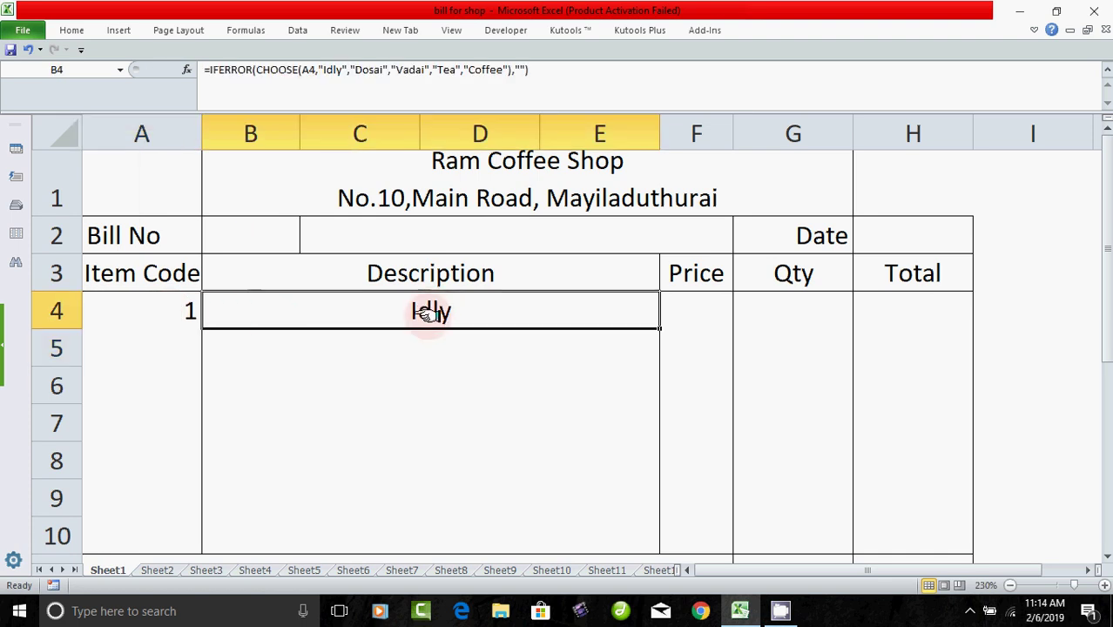
left_click(178, 323)
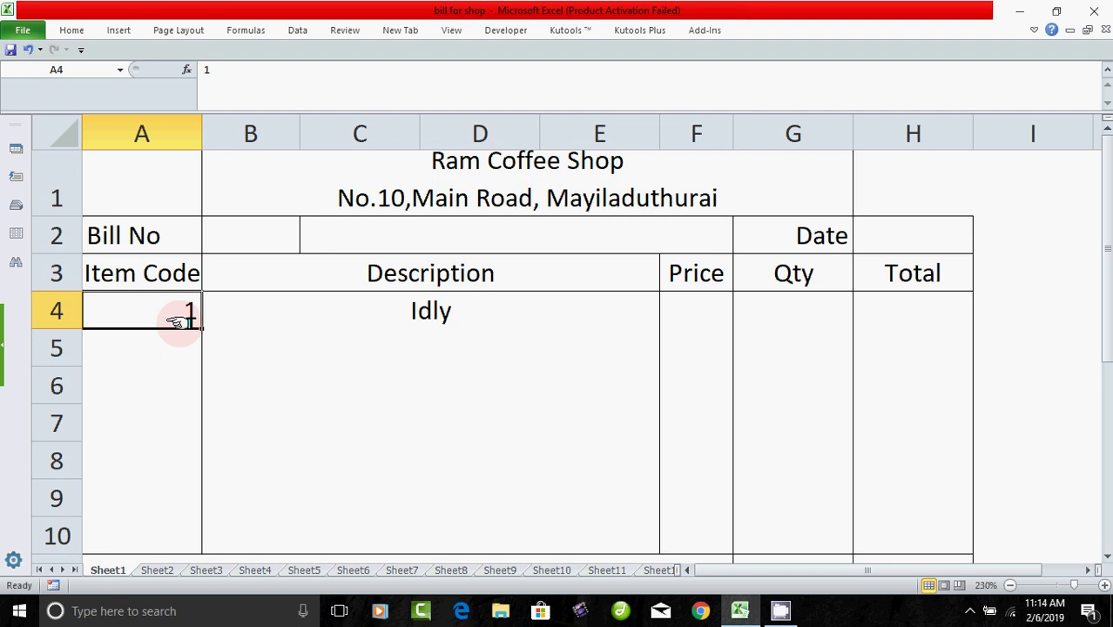
key("Delete")
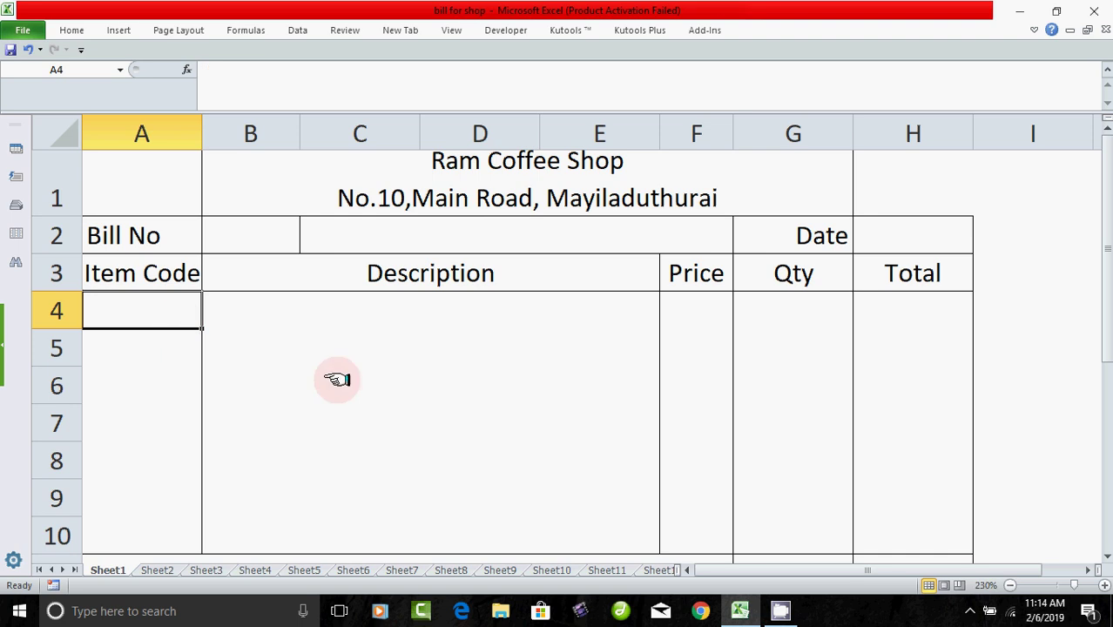
left_click(340, 380)
left_click(383, 311)
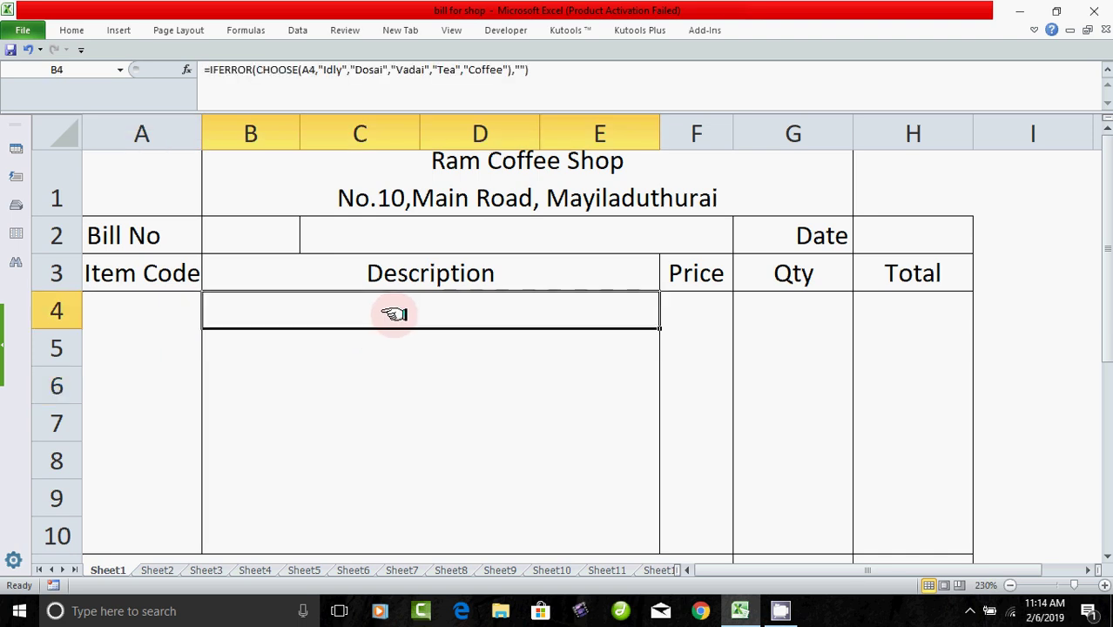
left_click(690, 311)
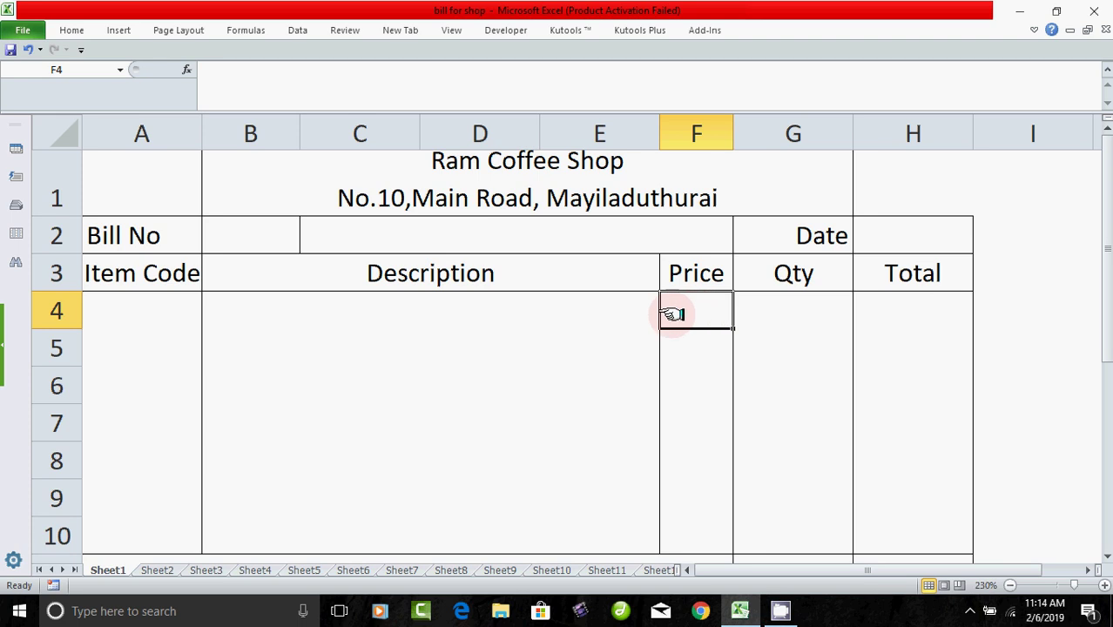
left_click(164, 308)
left_click(386, 316)
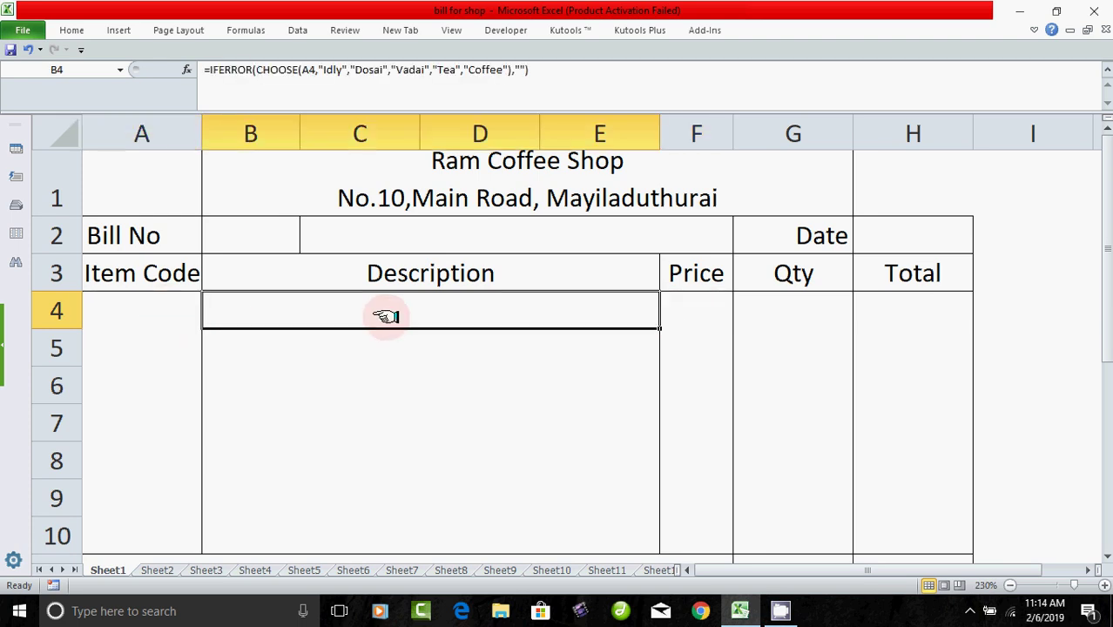
left_click(690, 316)
left_click(392, 315)
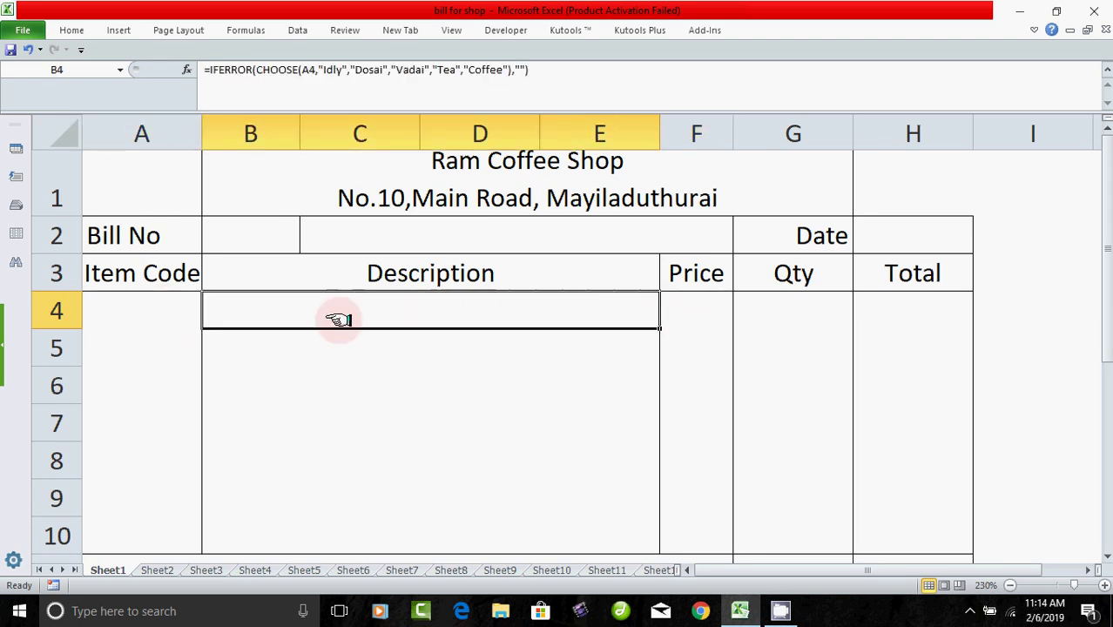
Strip the IFERROR wrapper and blank fallback from B4, leaving the bare CHOOSE formula
double_click(417, 316)
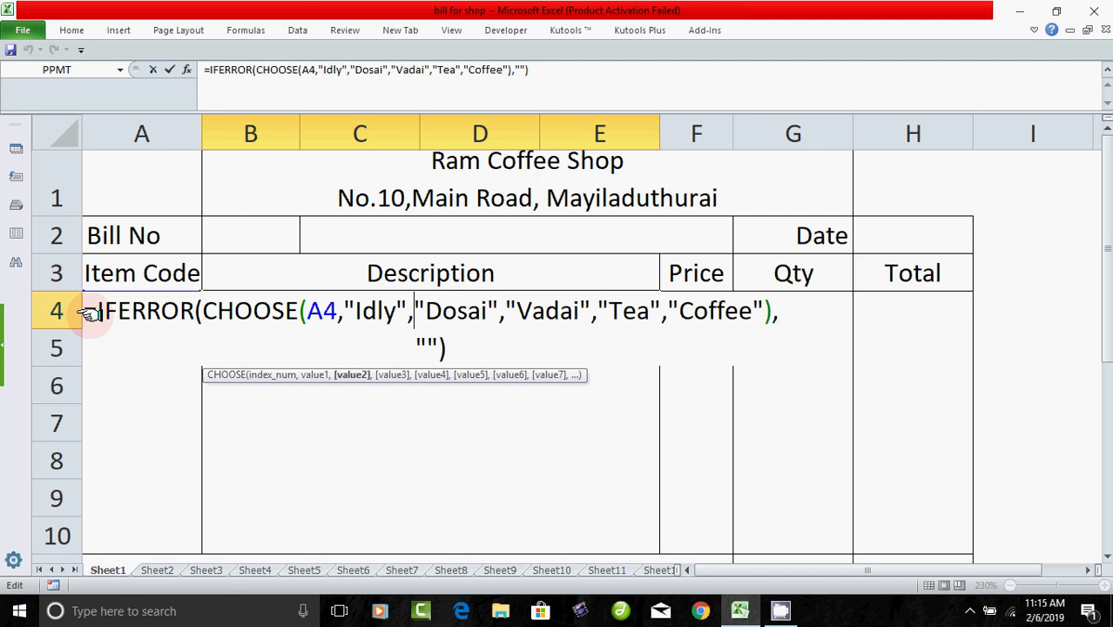
left_click_drag(96, 311, 205, 317)
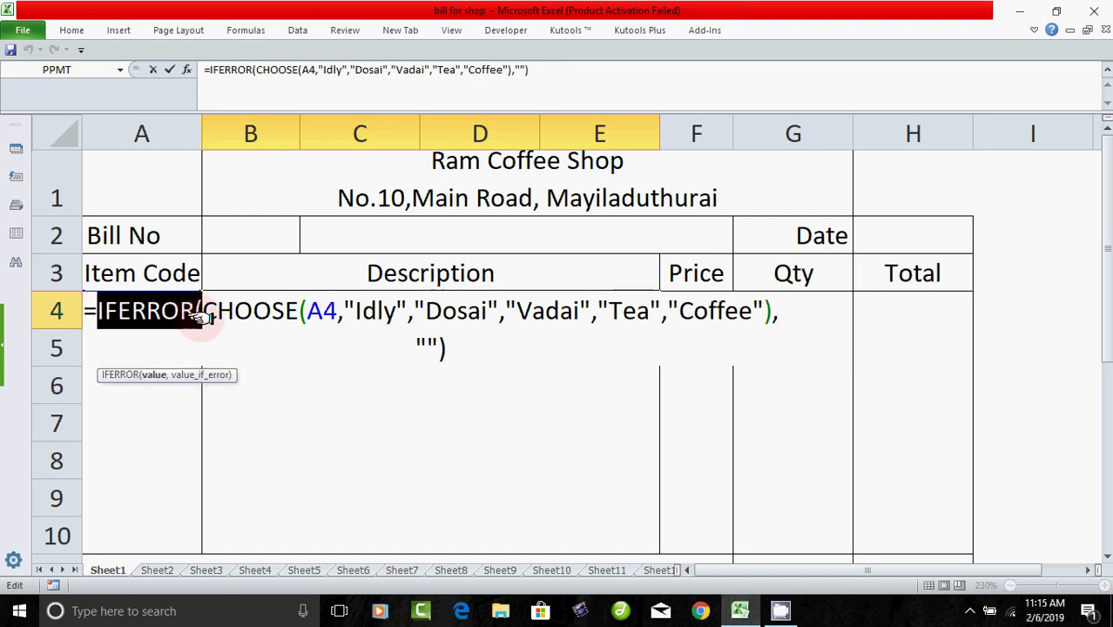
key("Delete")
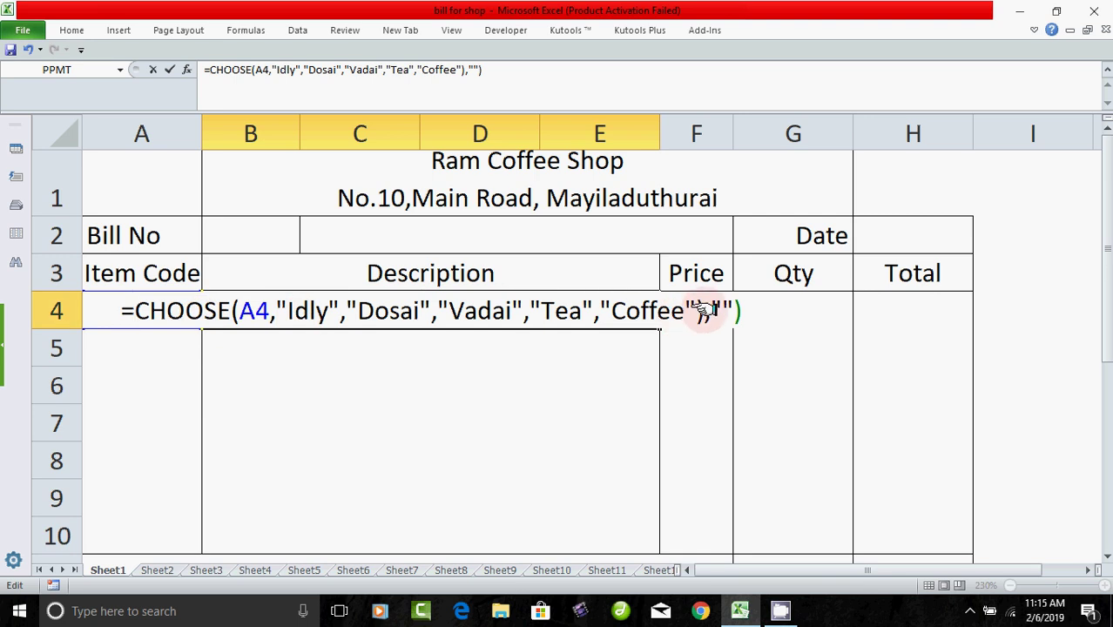
left_click_drag(705, 311, 745, 312)
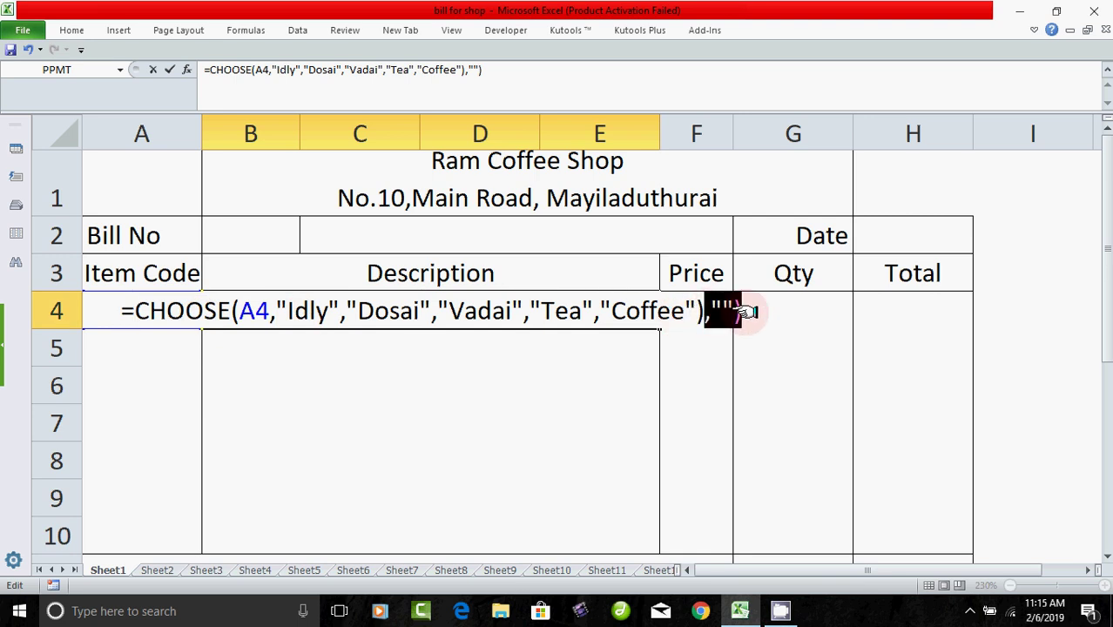
key("Delete")
key("Return")
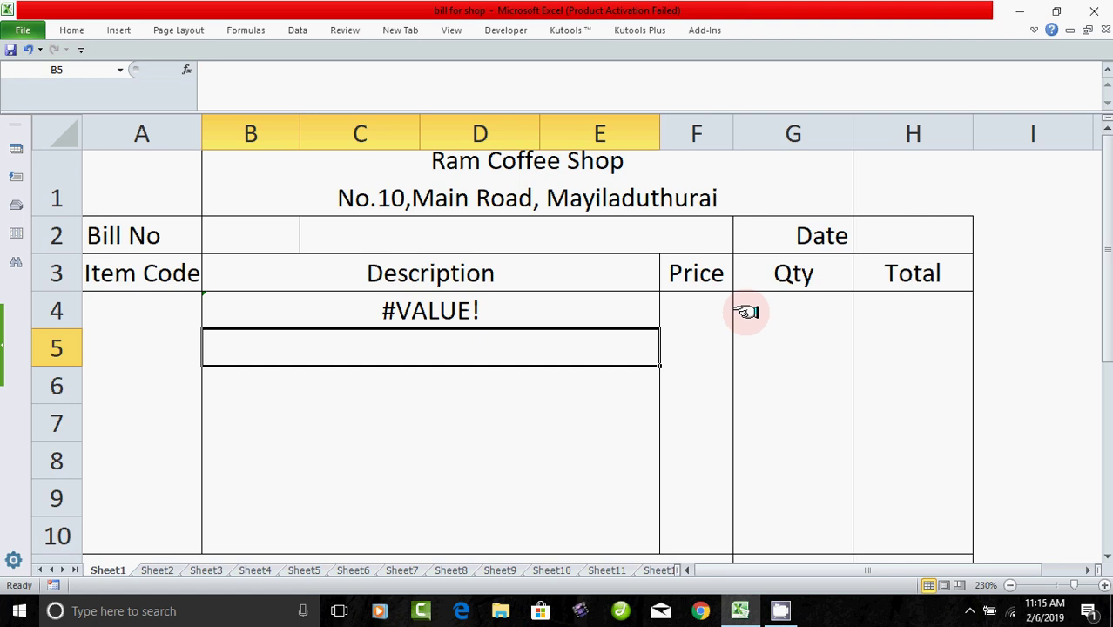
Compare empty A4 with B4, which now shows #VALUE!
left_click(511, 469)
left_click(467, 315)
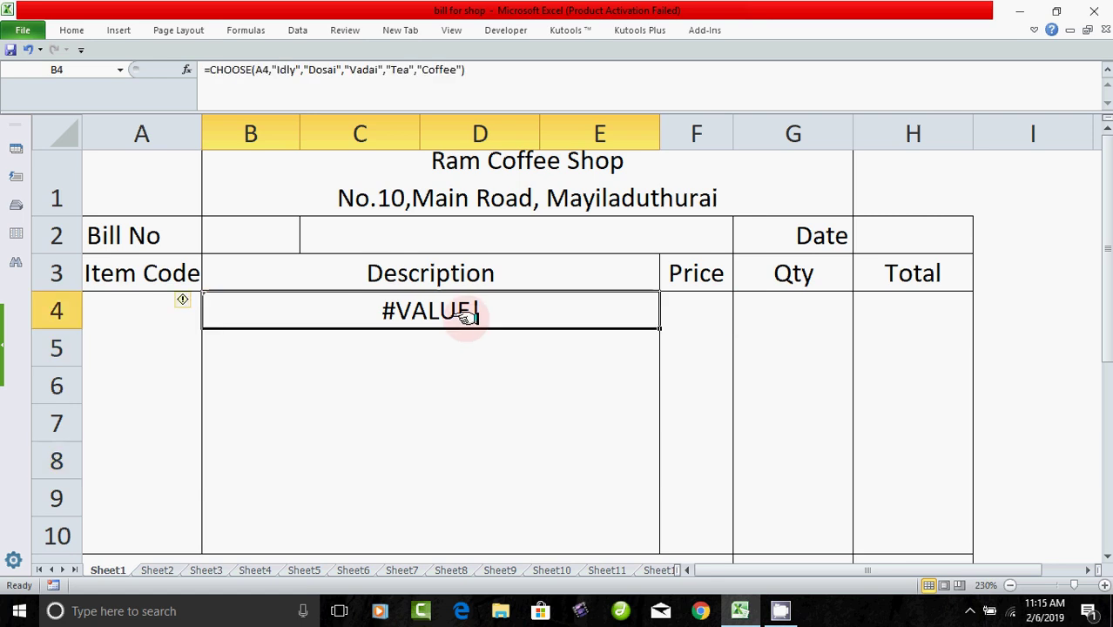
left_click(159, 315)
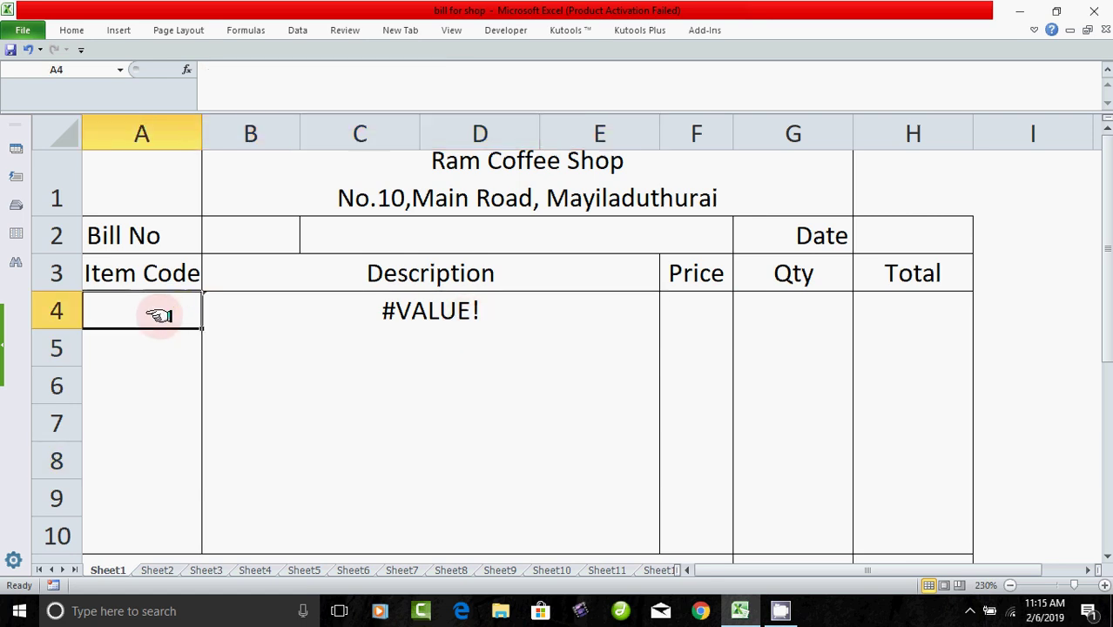
left_click(402, 311)
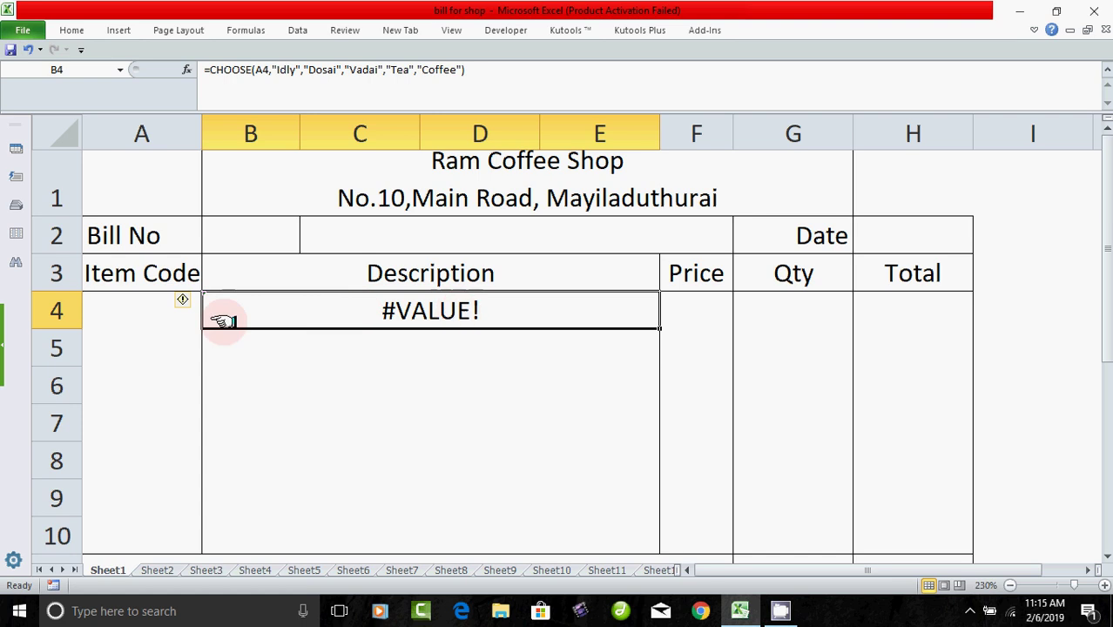
left_click(163, 316)
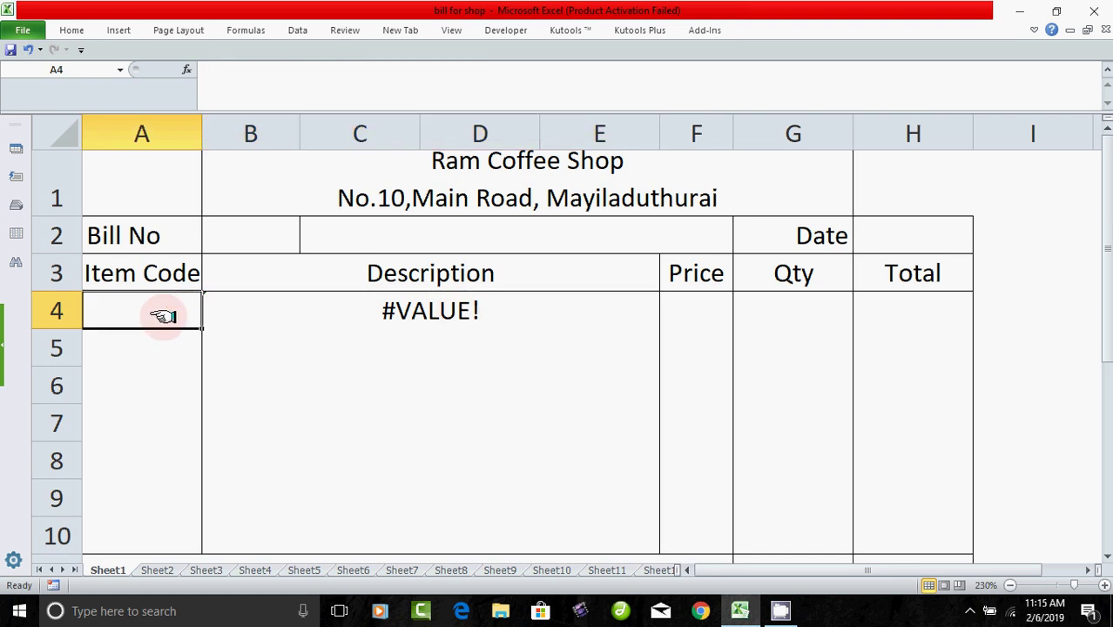
Rewrap B4's CHOOSE formula in IFERROR with a "" fallback and recheck A4 and B4
double_click(336, 315)
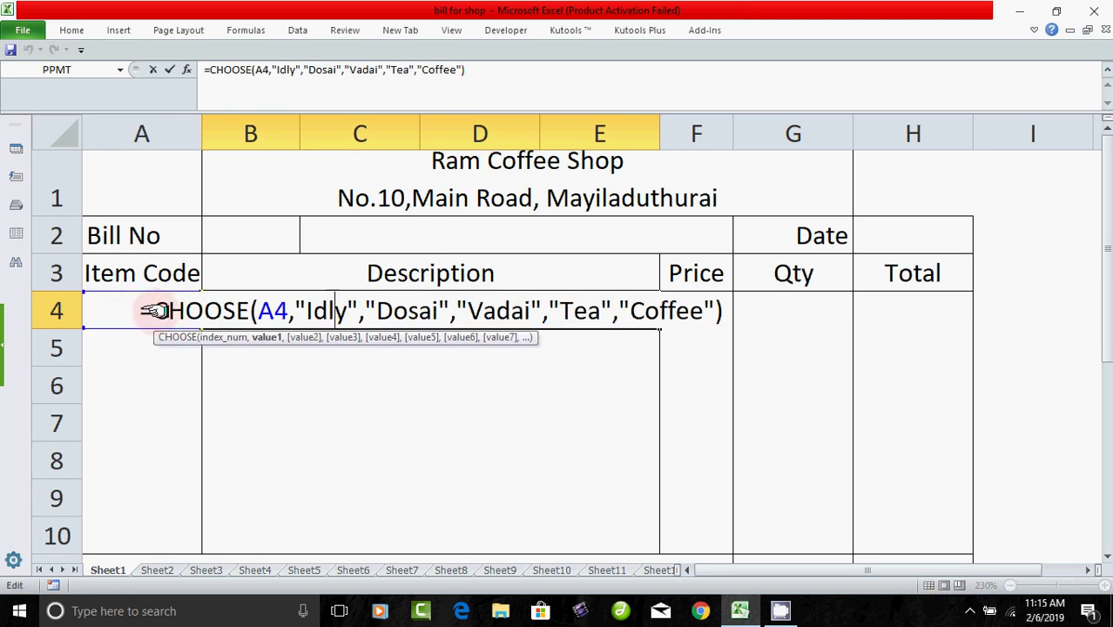
type("i")
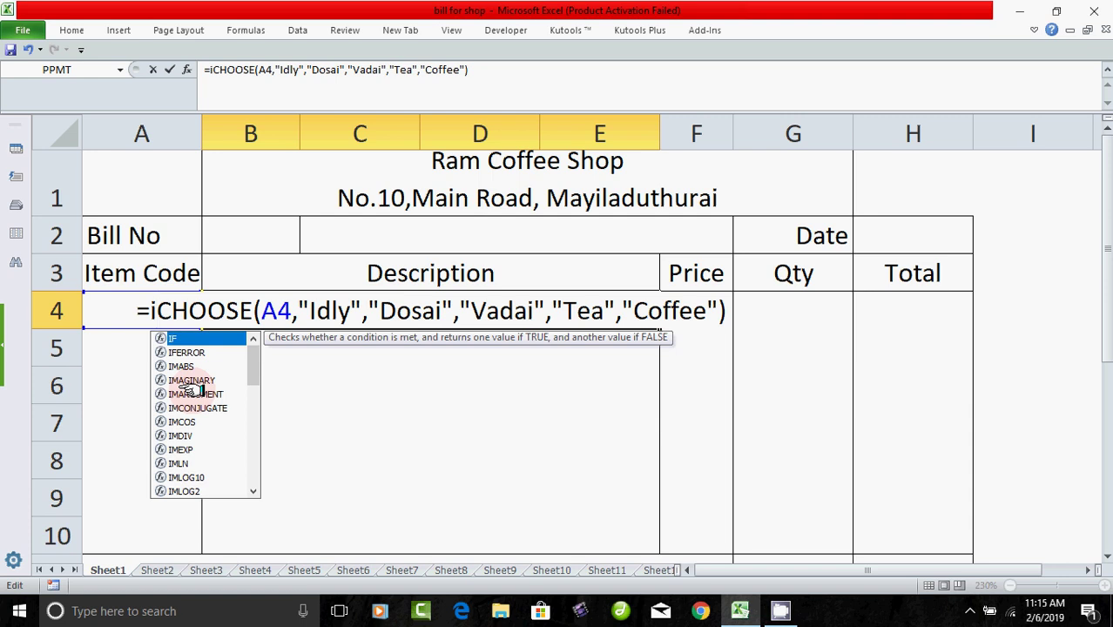
type("fer")
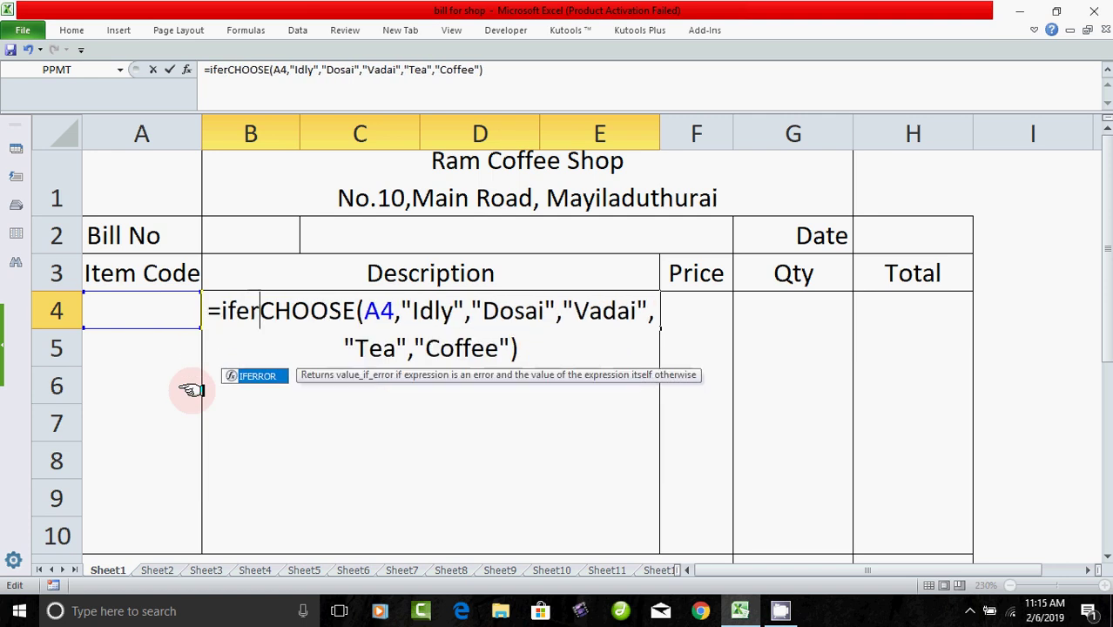
type("ror")
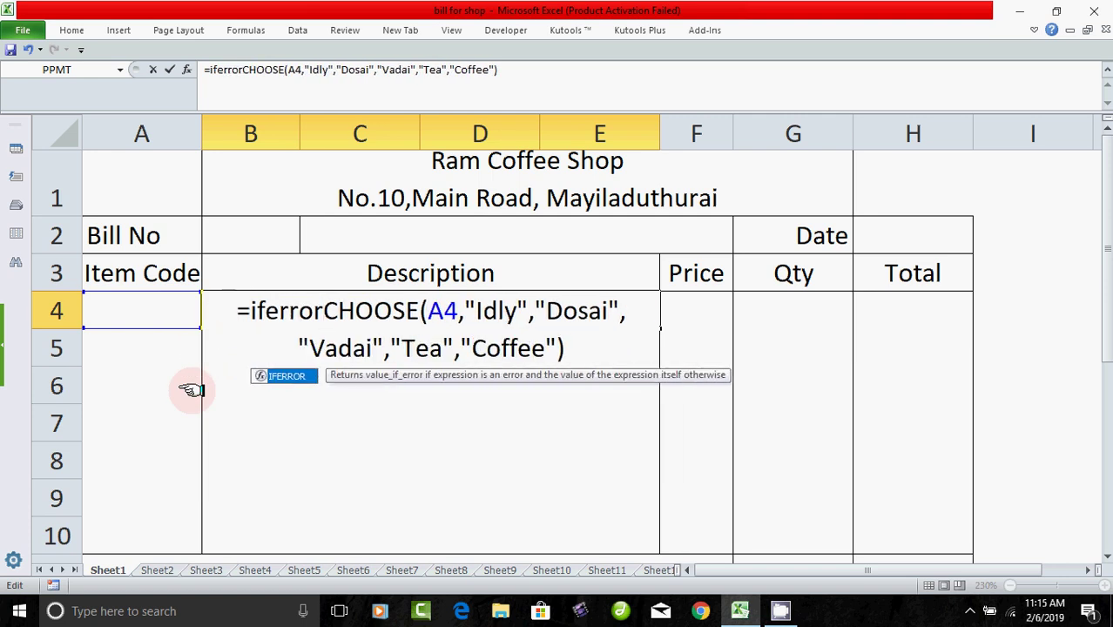
type("(")
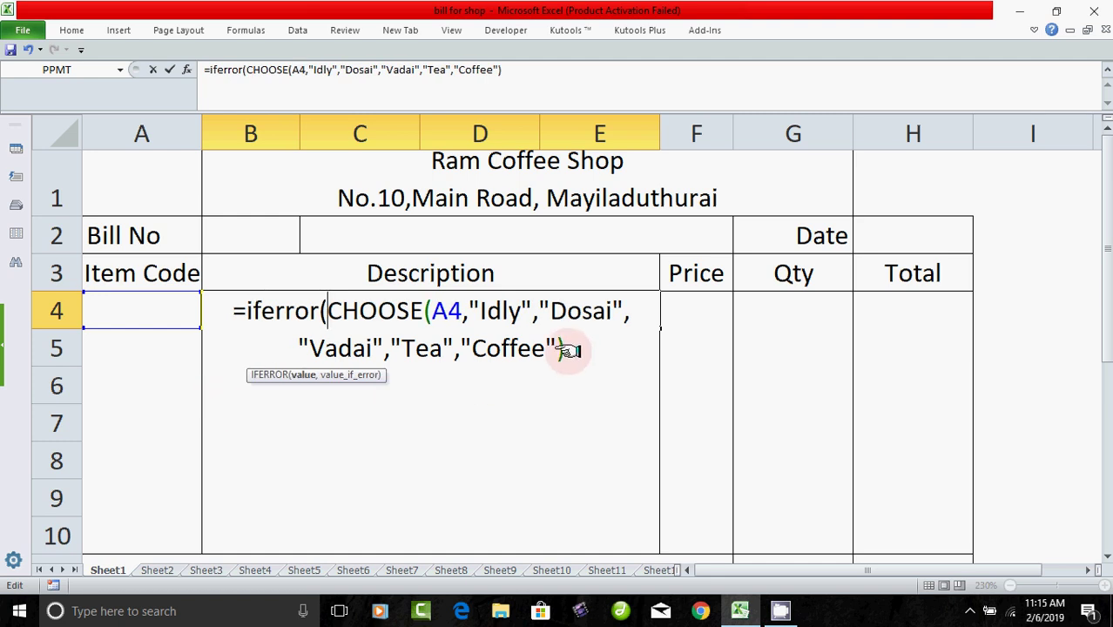
type(",")
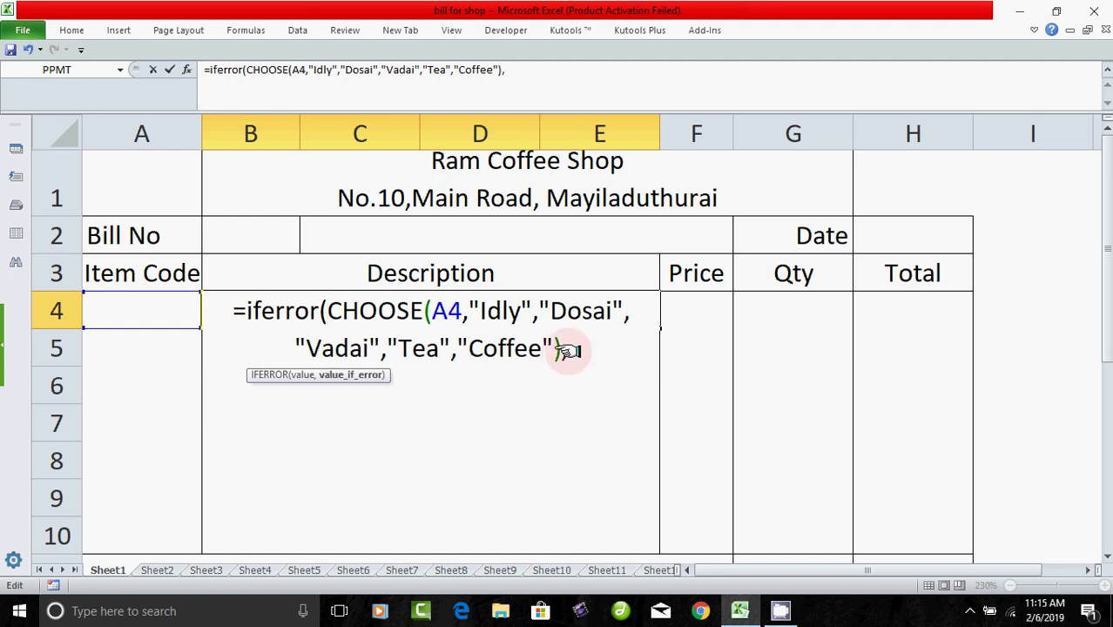
type("\"\")")
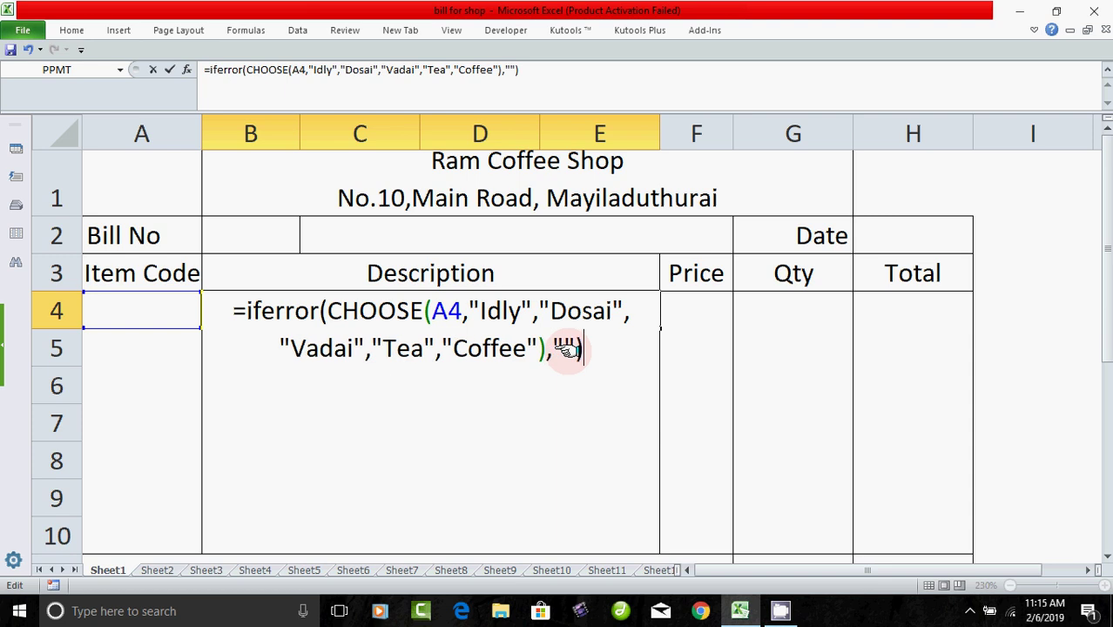
key("Return")
left_click(470, 311)
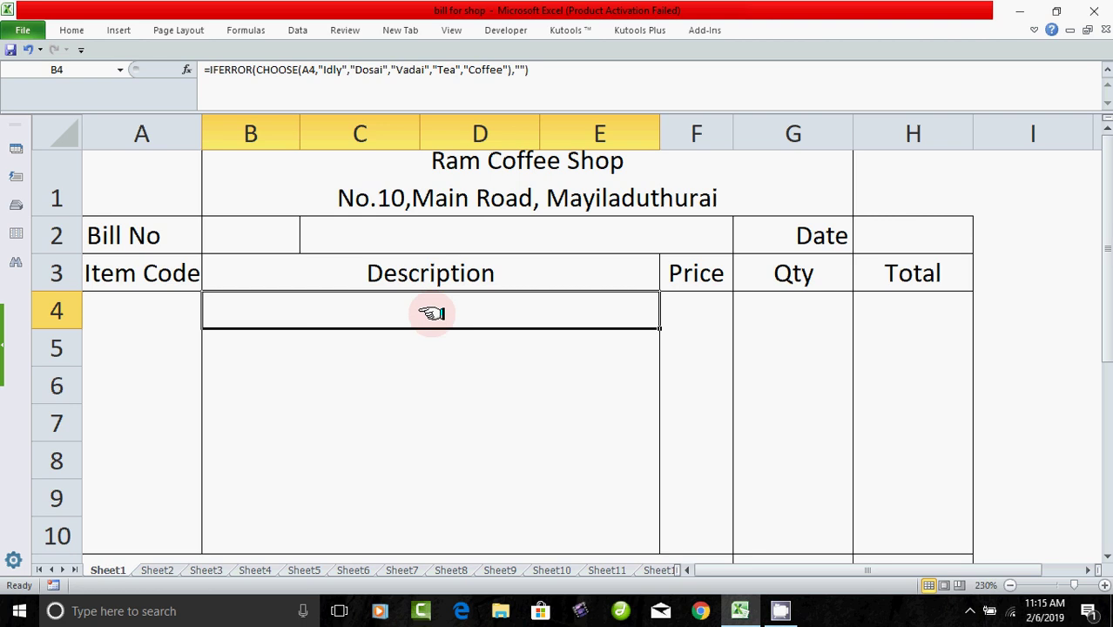
left_click(170, 311)
left_click(391, 312)
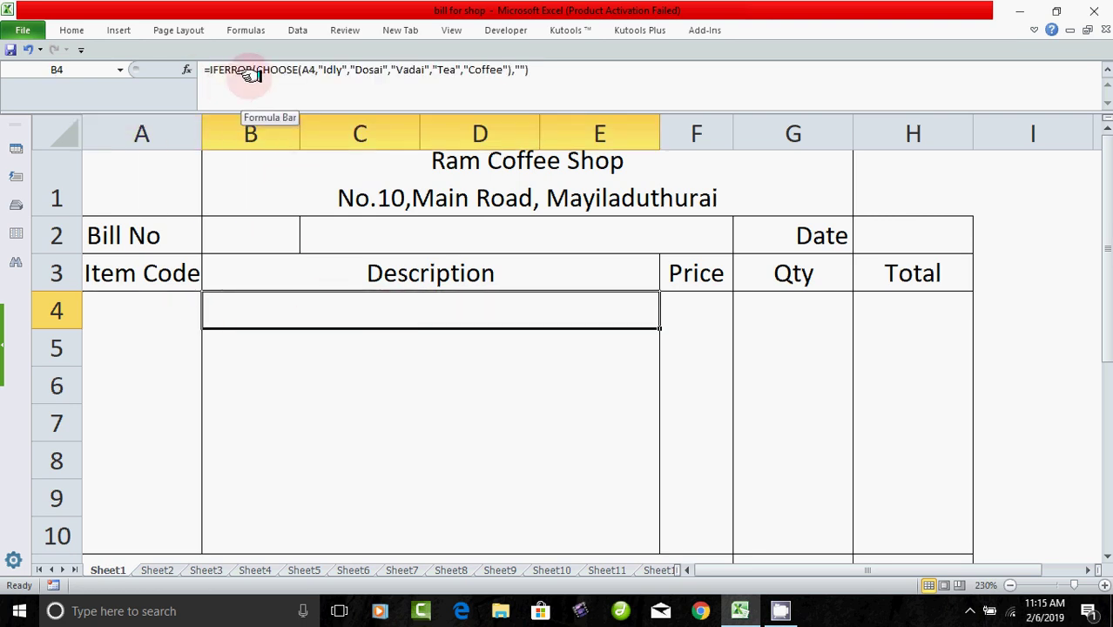
Enter =IFERROR(CHOOSE(A4,10,20,10,10,20),"") in Price cell F4
left_click(683, 309)
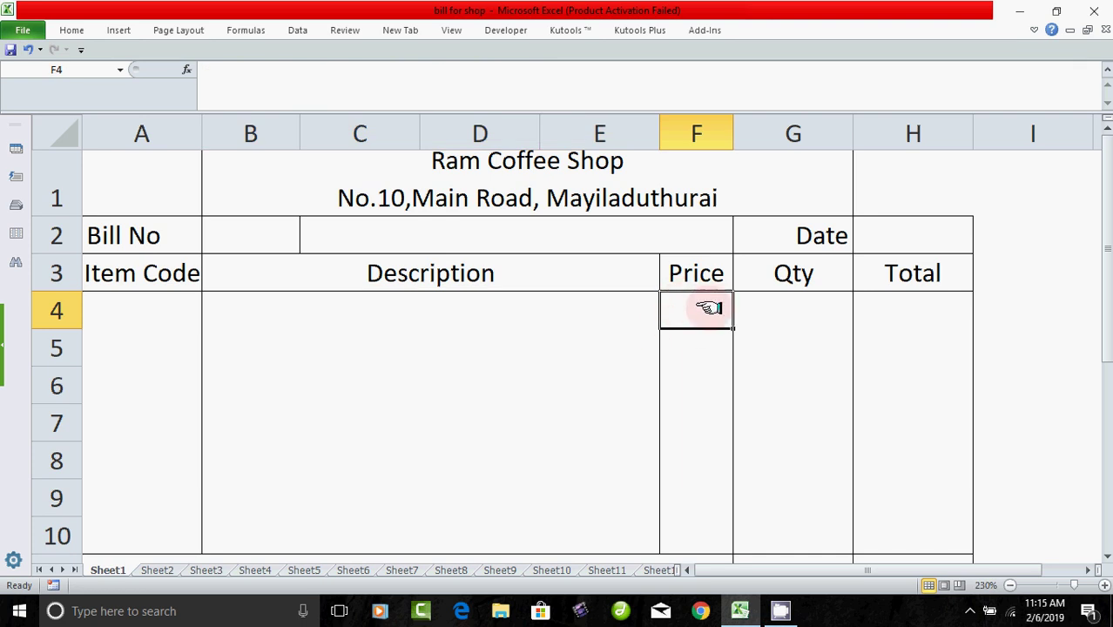
type("=")
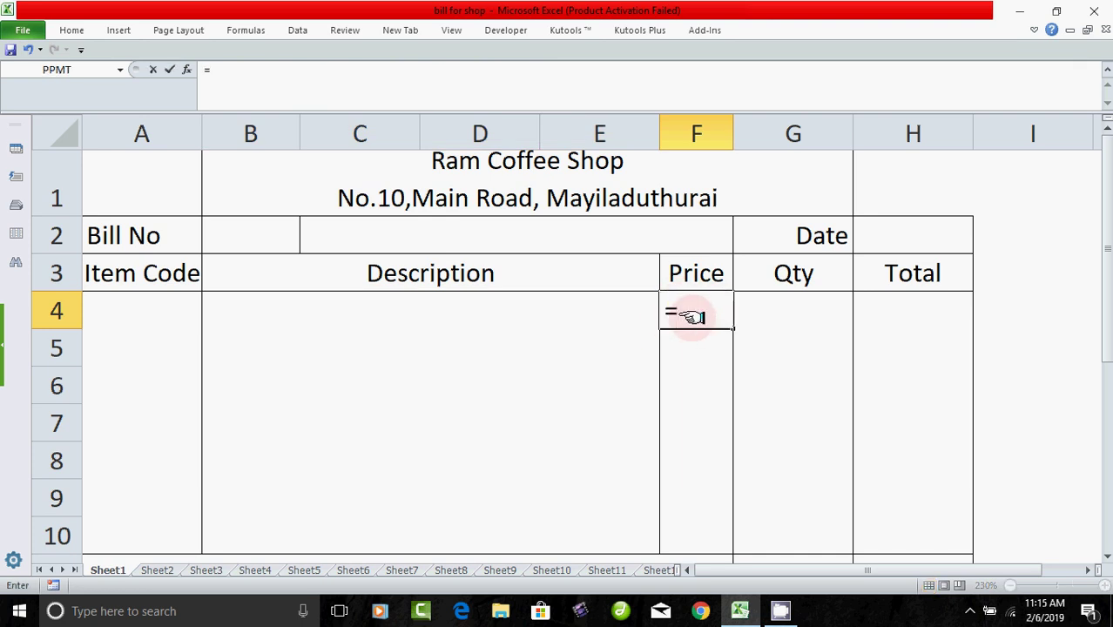
type("if(")
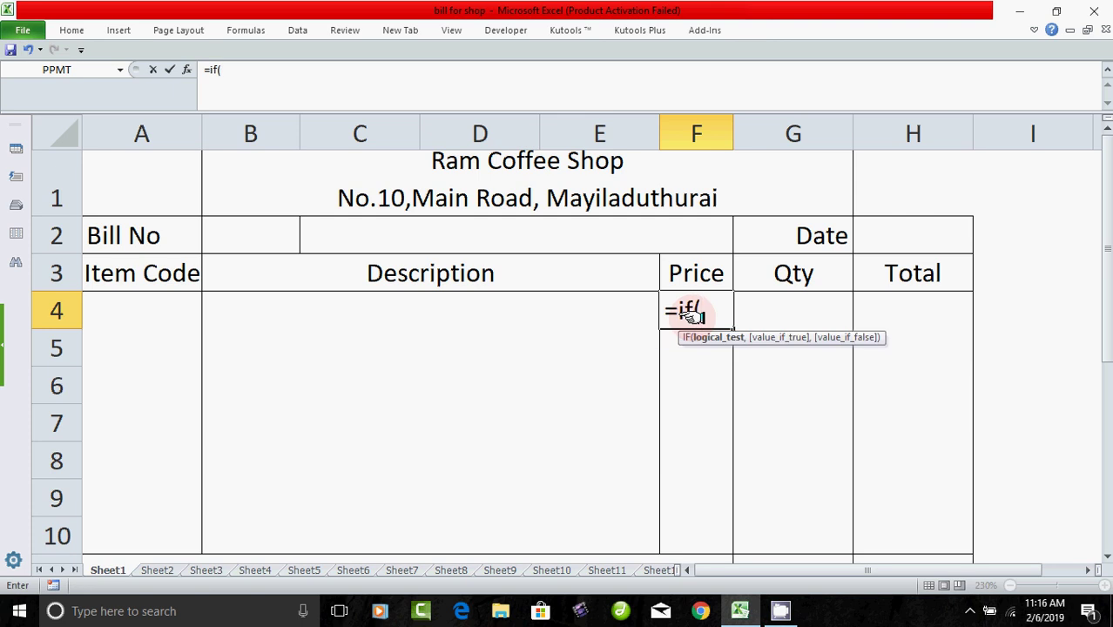
key("BackSpace")
type("error")
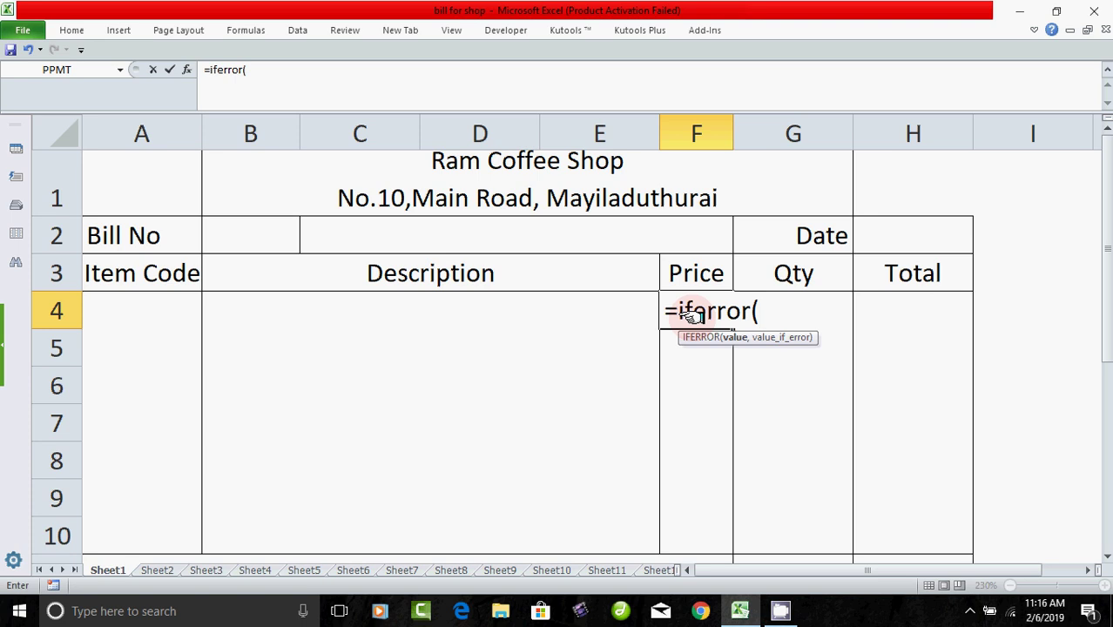
type("choose")
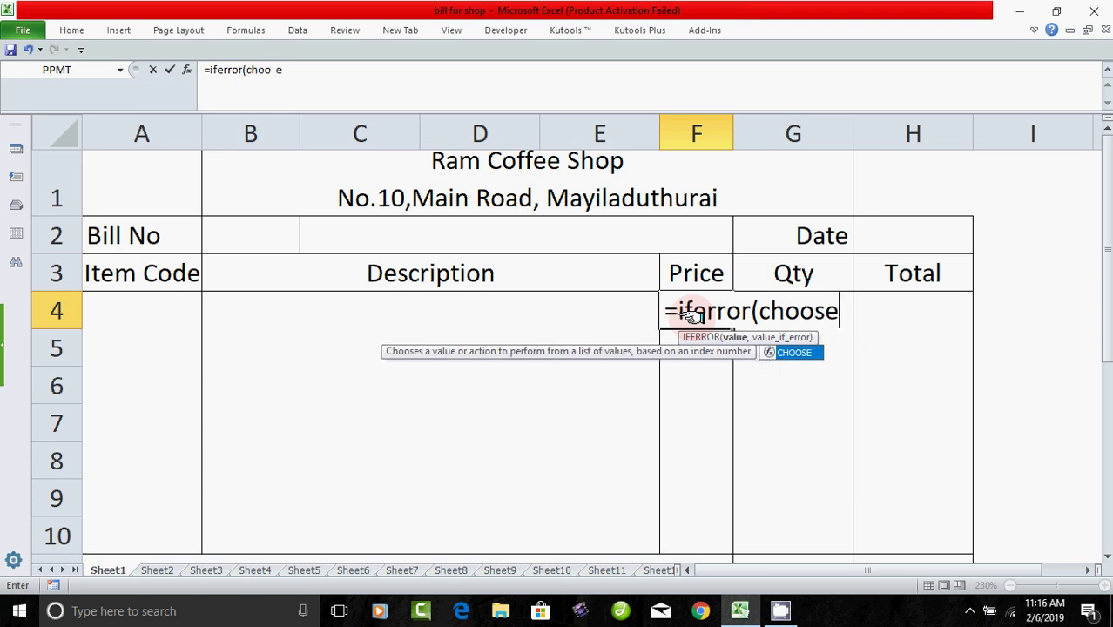
type("(")
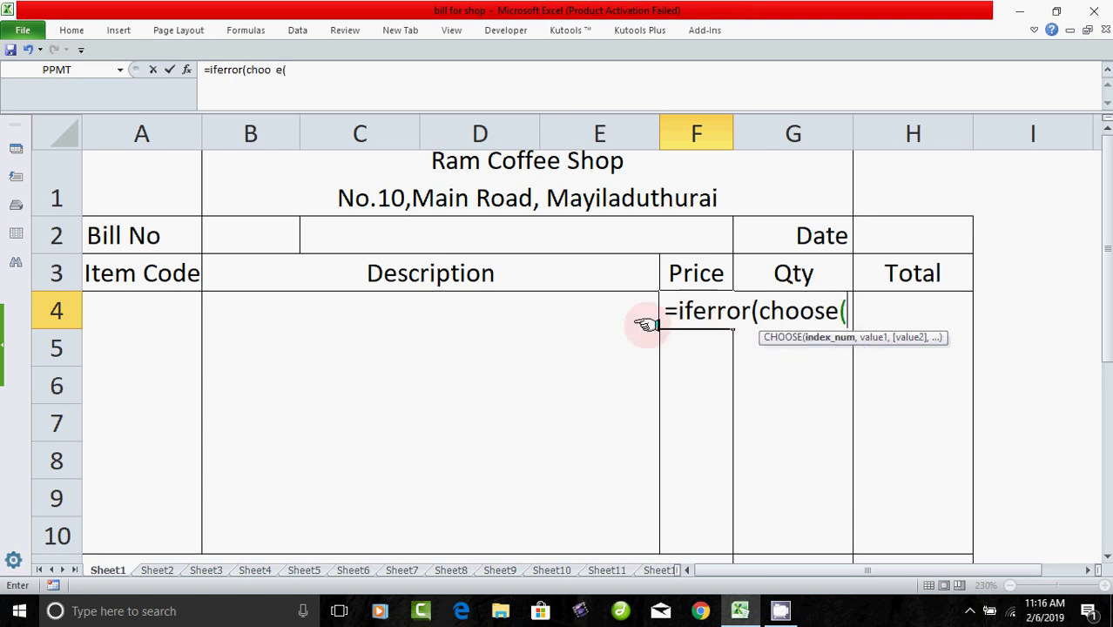
type("a")
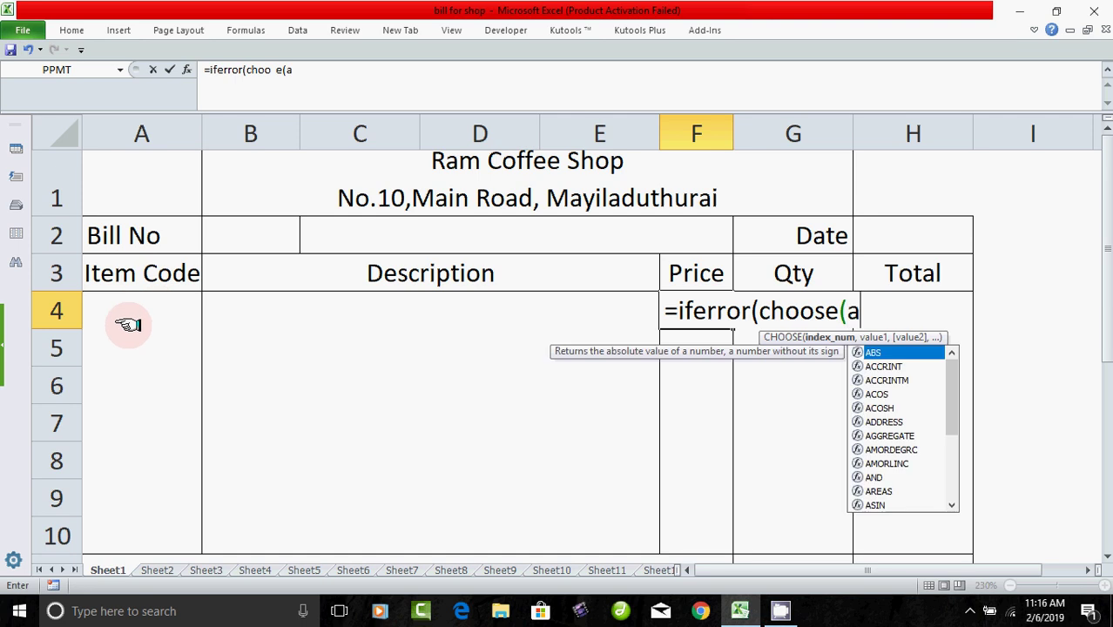
type("4")
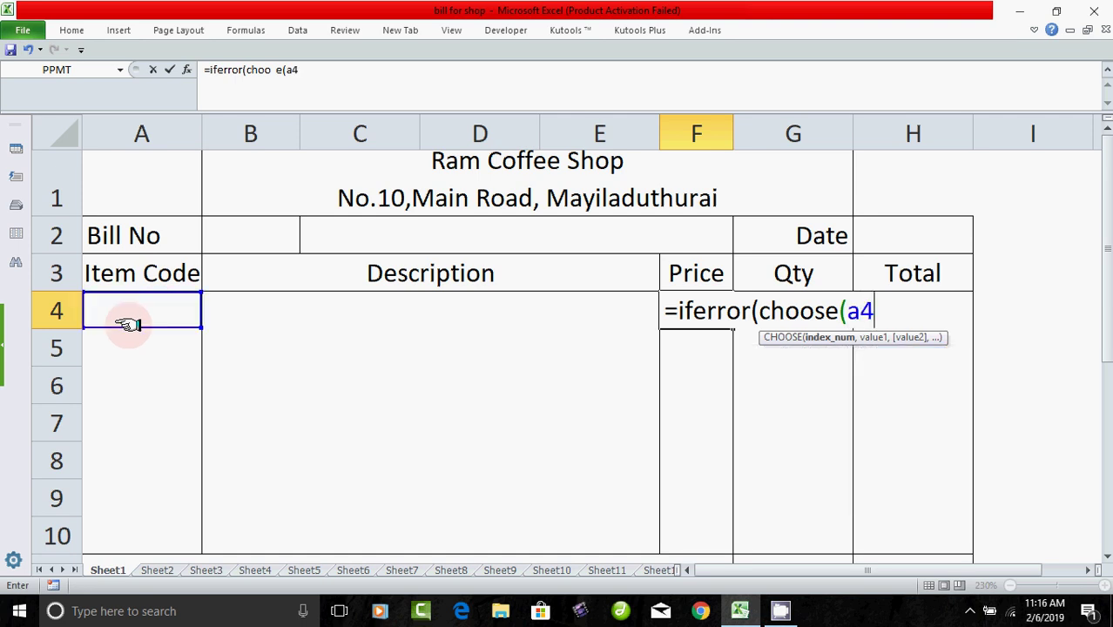
type(",")
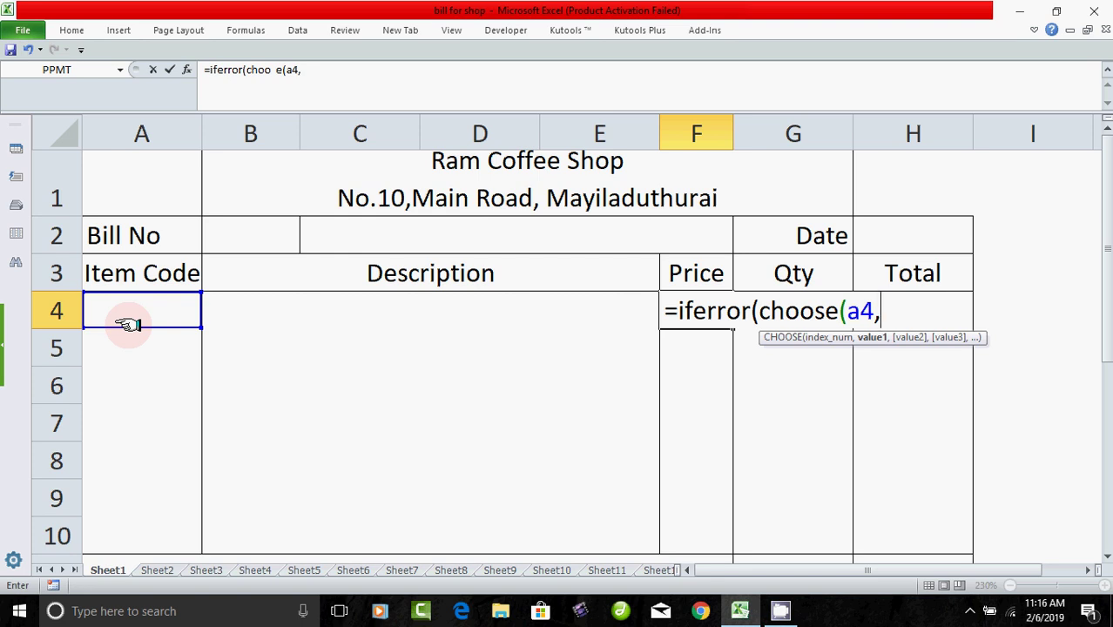
type("1")
type("0,")
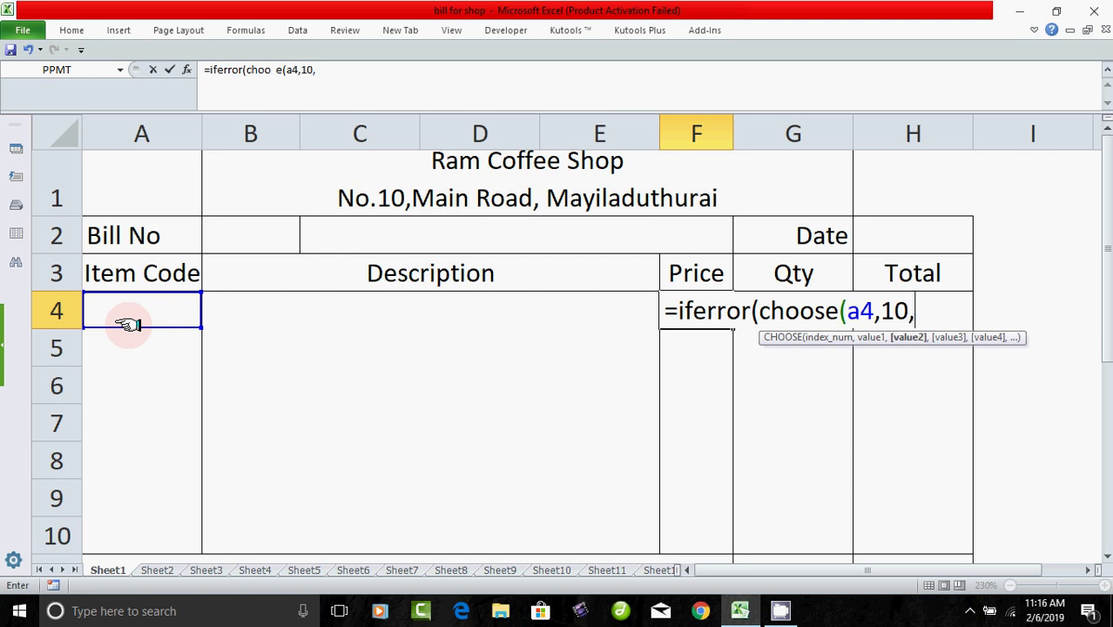
type("2")
type("0,")
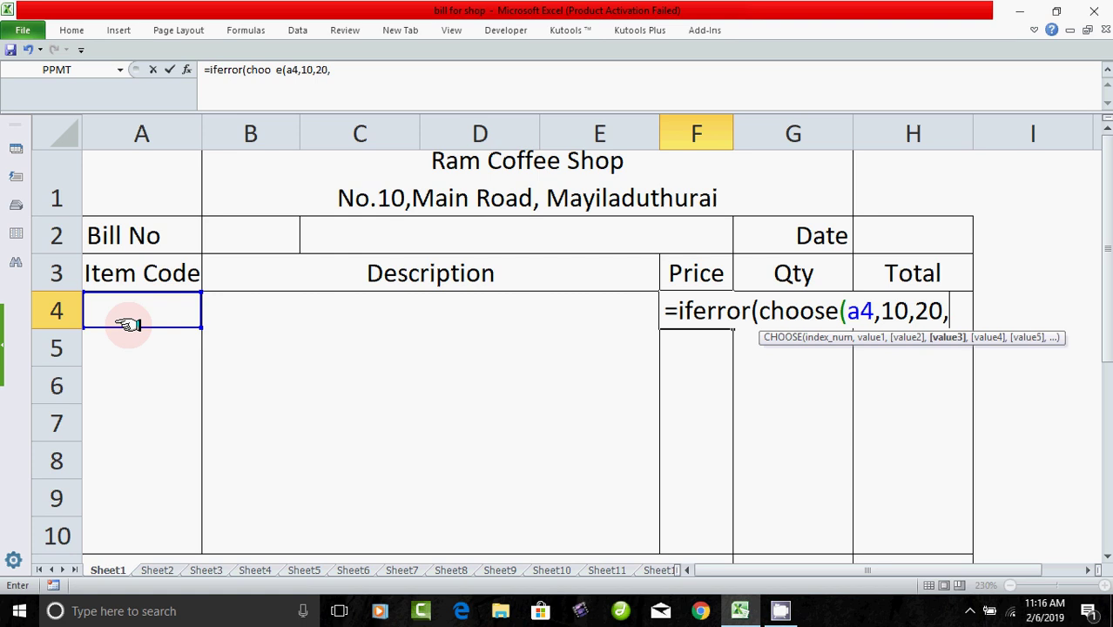
type("10")
type(",")
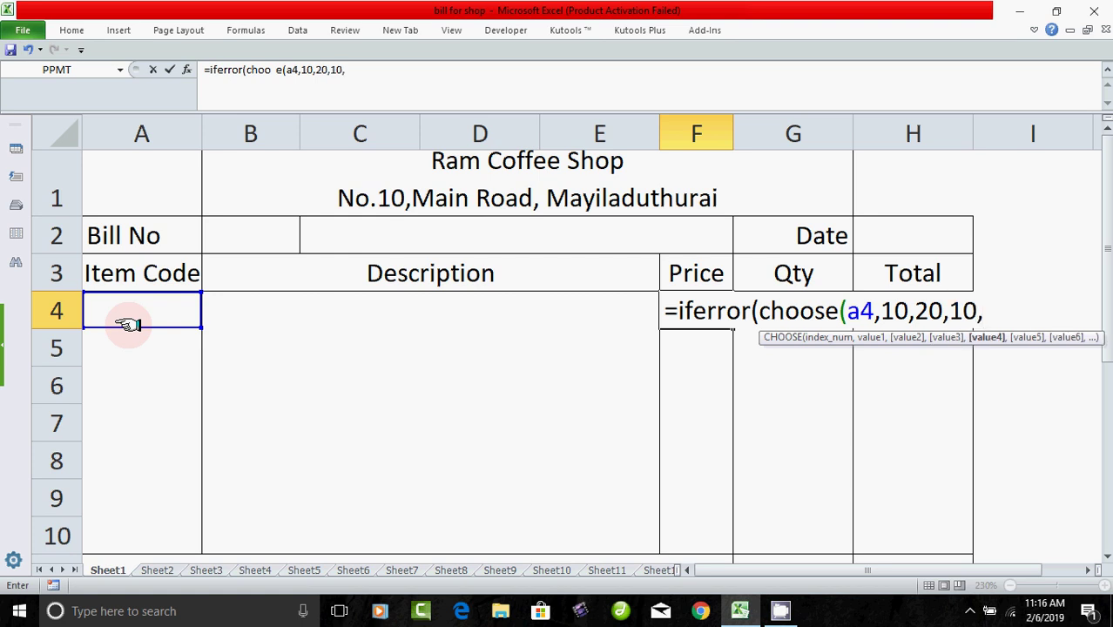
type("10")
type(",")
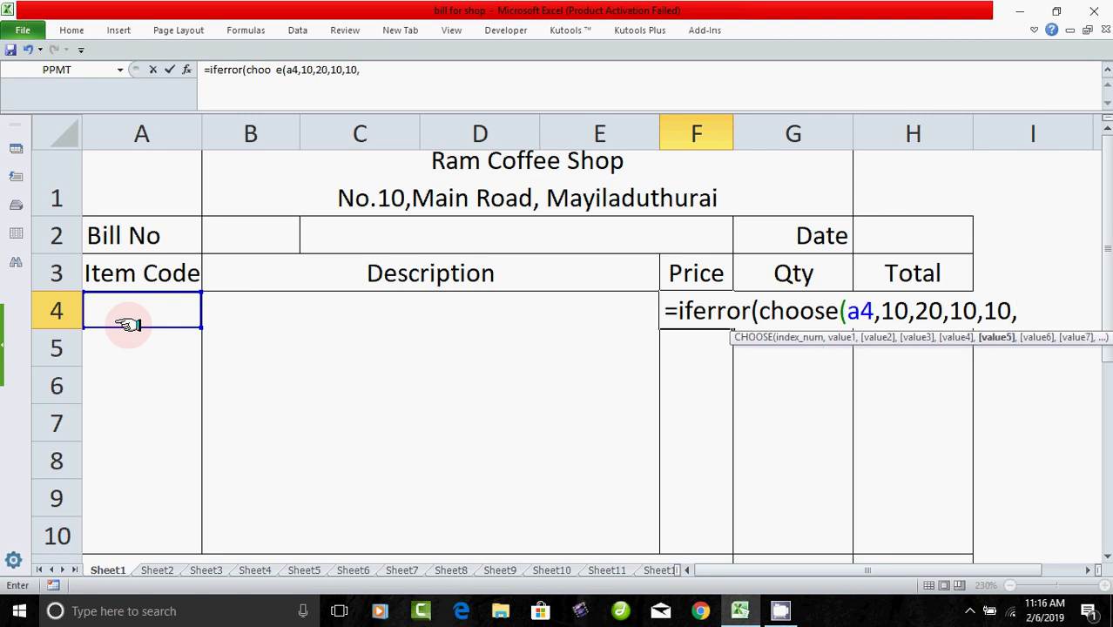
type("20")
type(")")
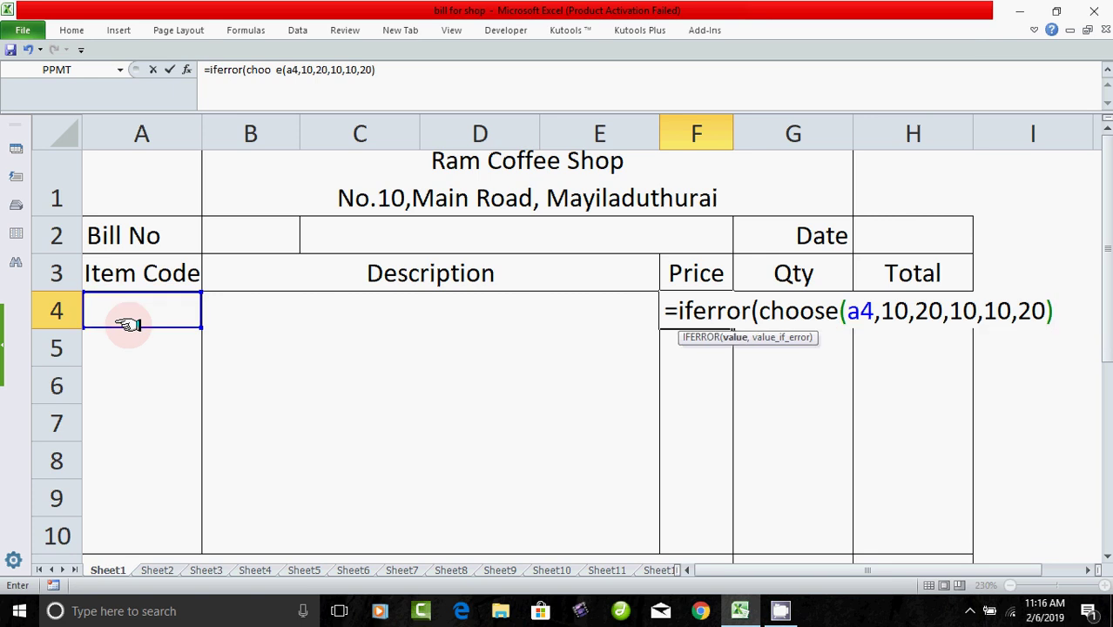
type(",")
type("\"\"")
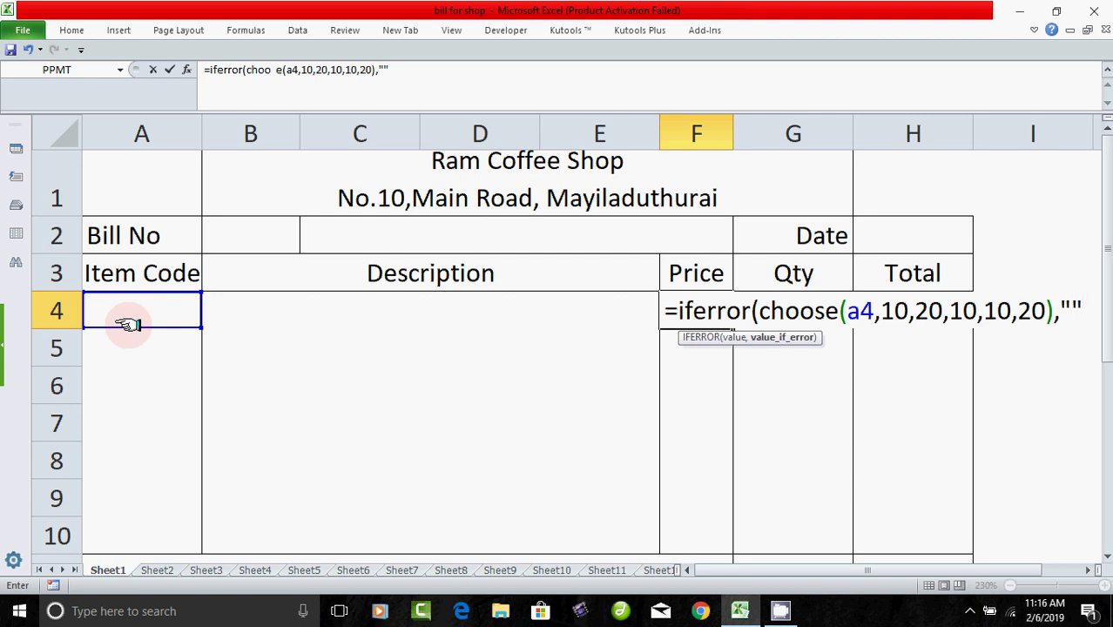
type(")")
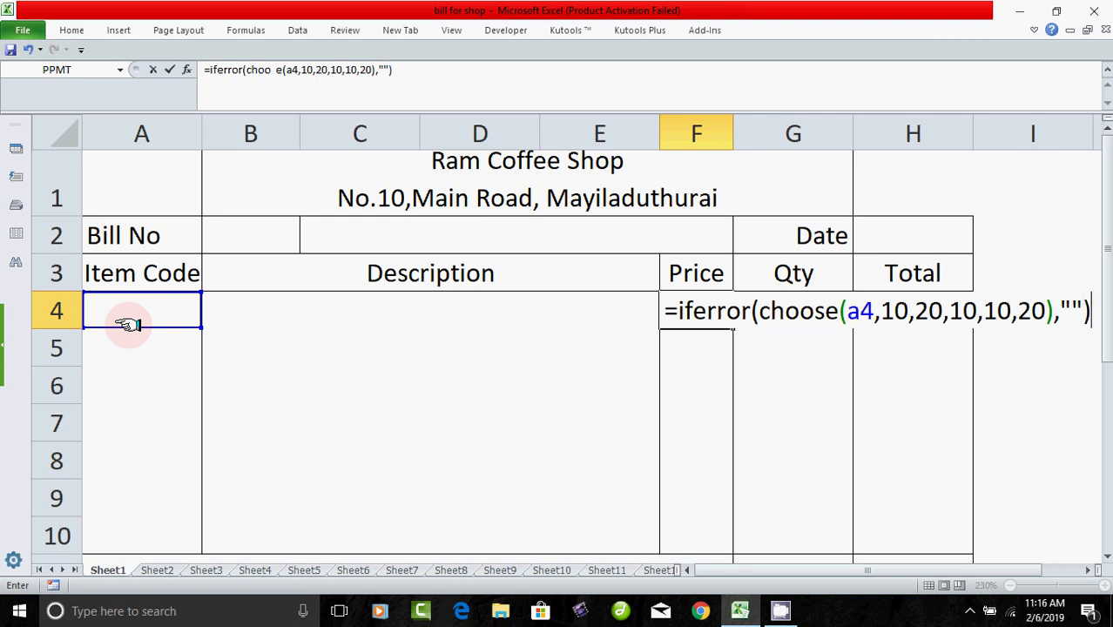
key("Return")
left_click(690, 311)
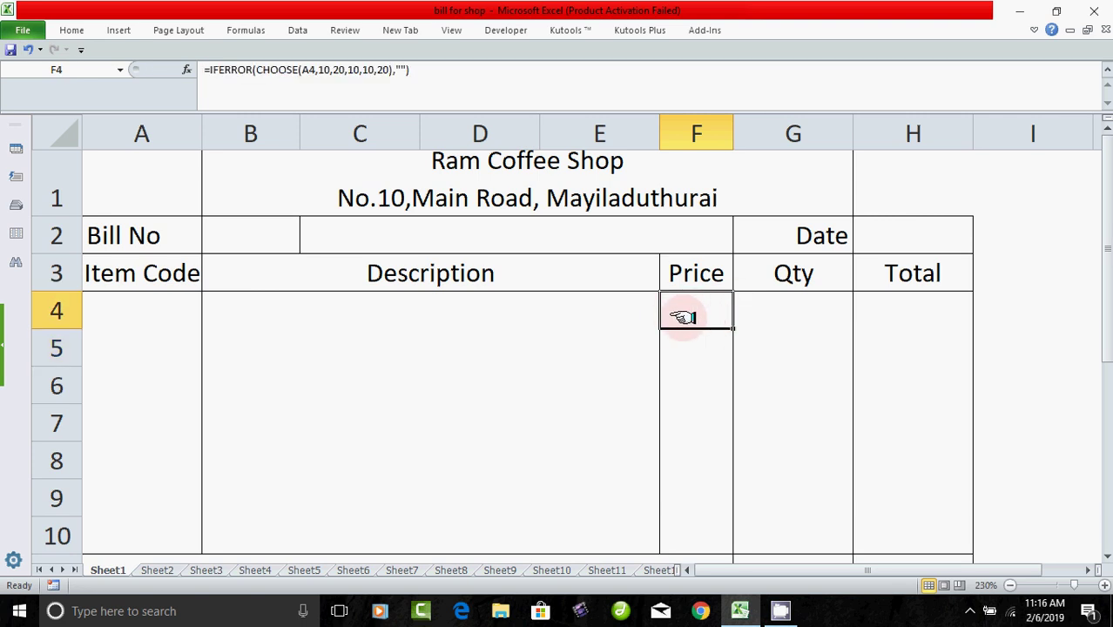
left_click(514, 309)
left_click(688, 310)
left_click(161, 307)
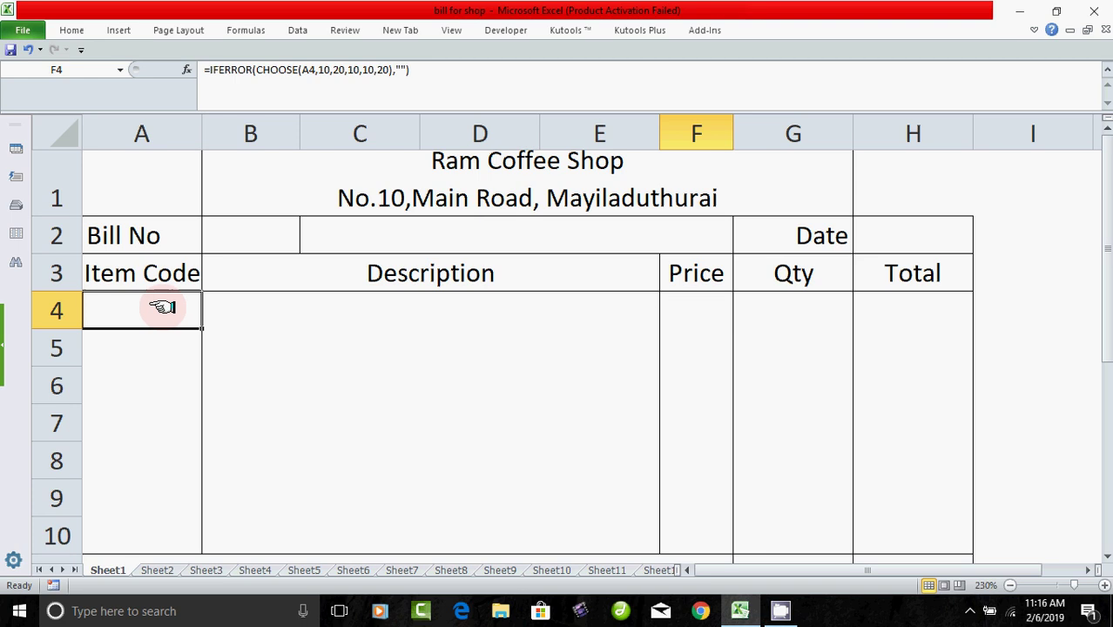
type("1")
key("Return")
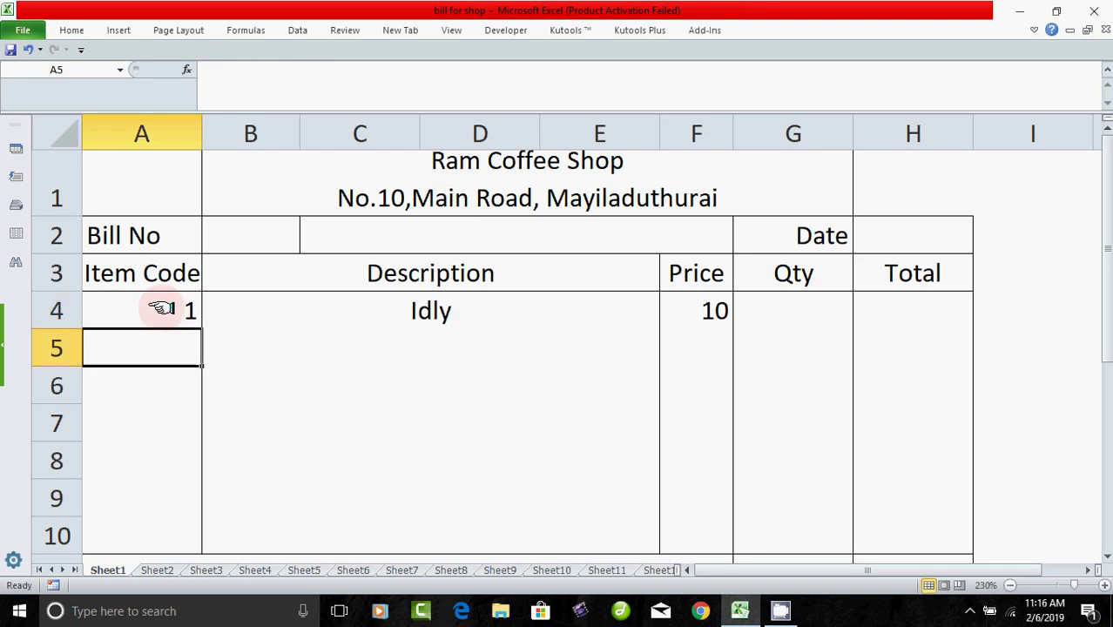
left_click(353, 318)
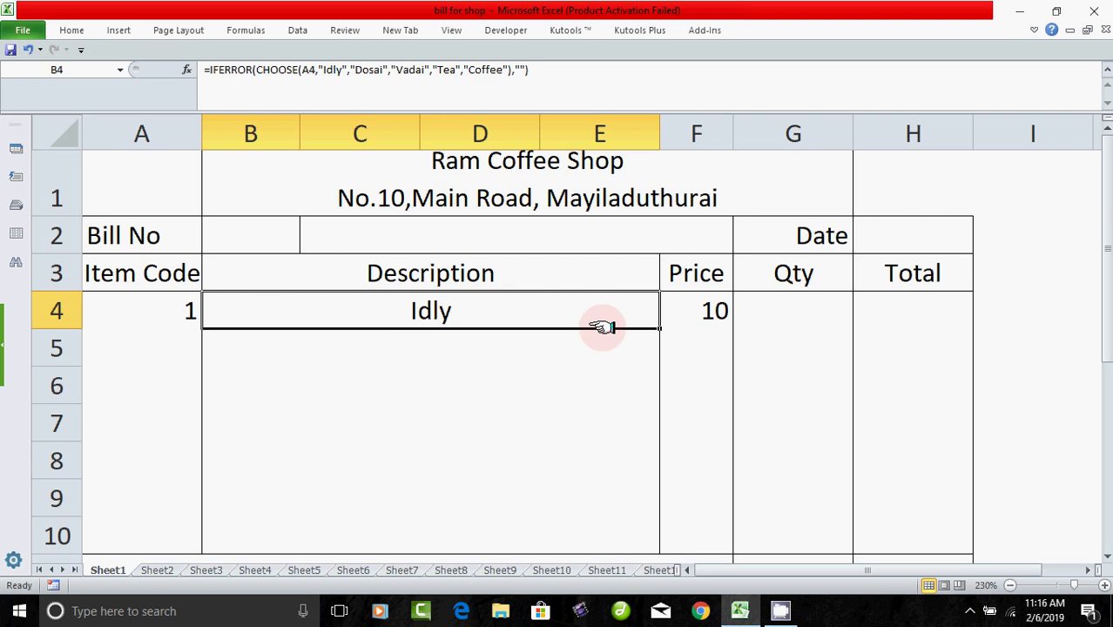
left_click(685, 317)
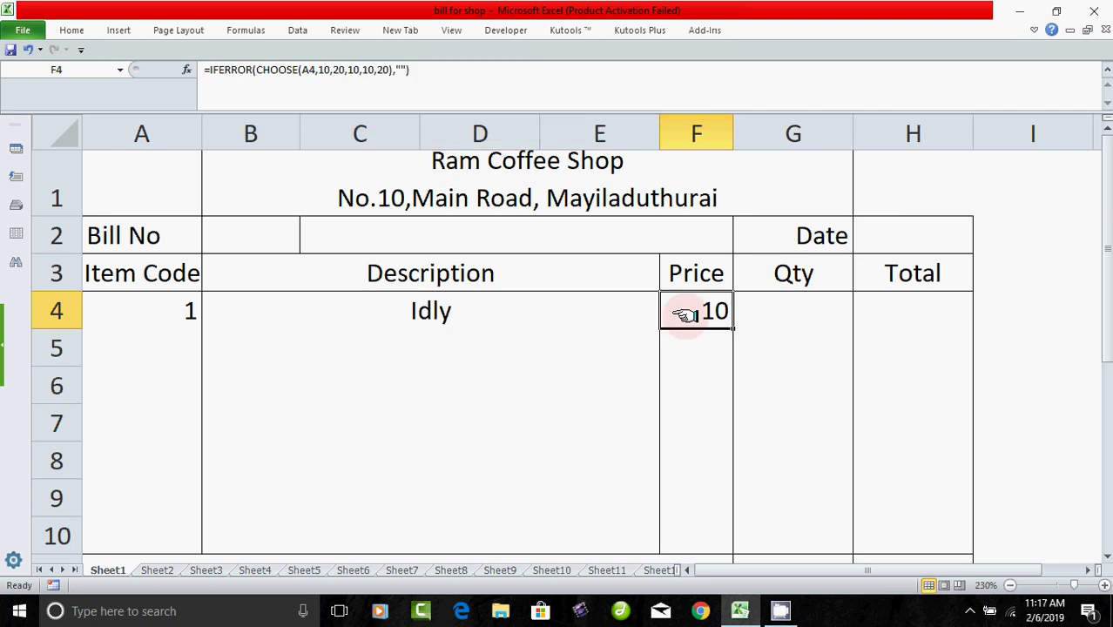
left_click(179, 315)
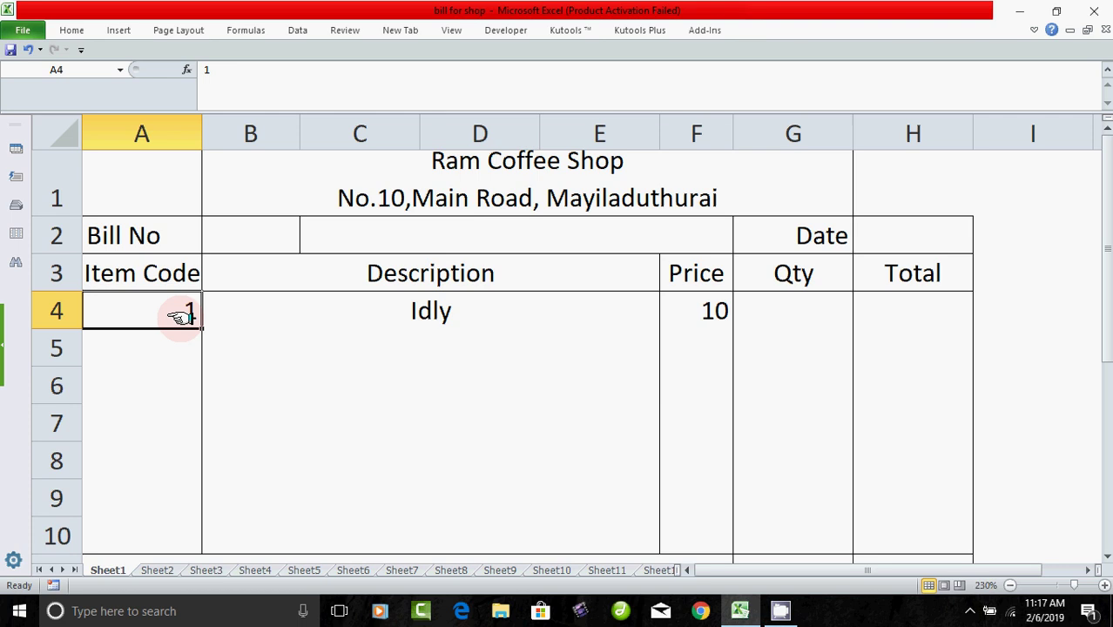
key("Delete")
left_click(457, 311)
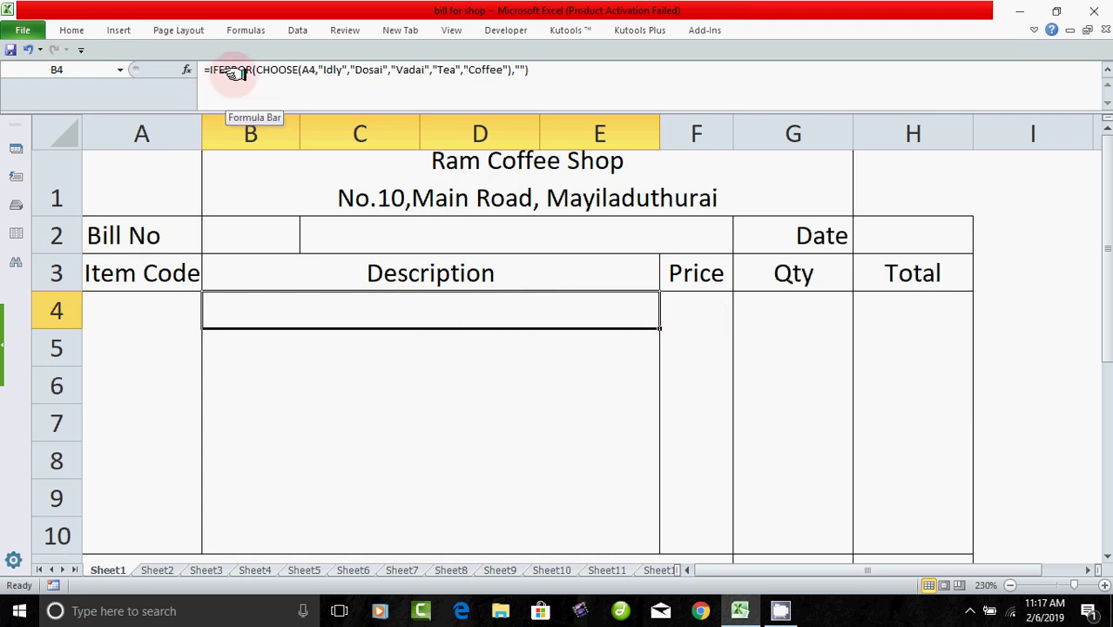
left_click(262, 392)
left_click(174, 314)
left_click(427, 313)
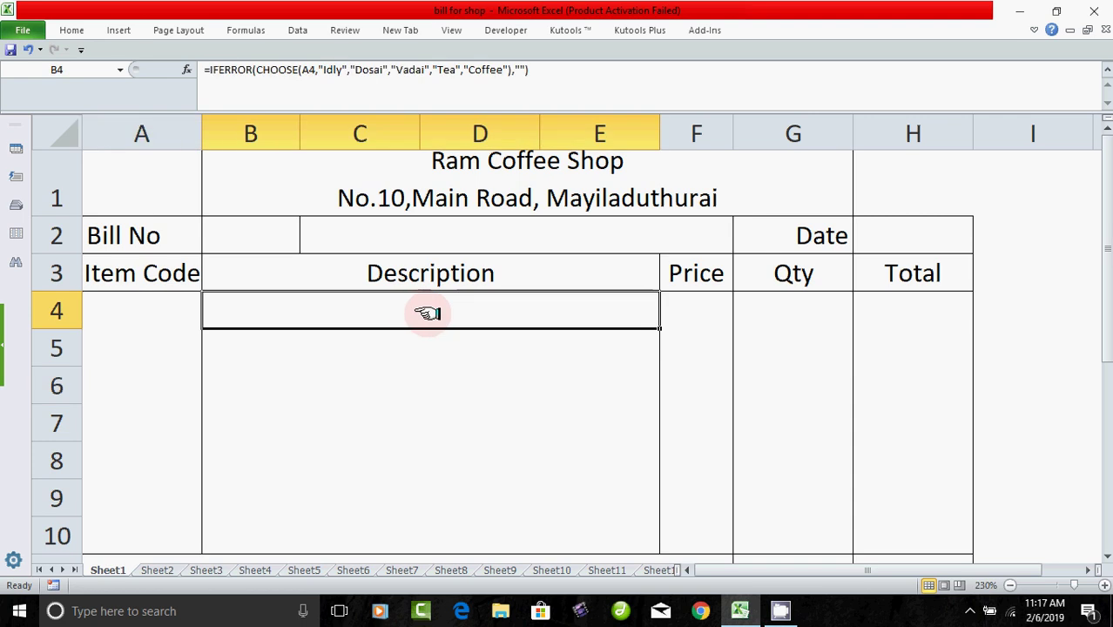
left_click(688, 313)
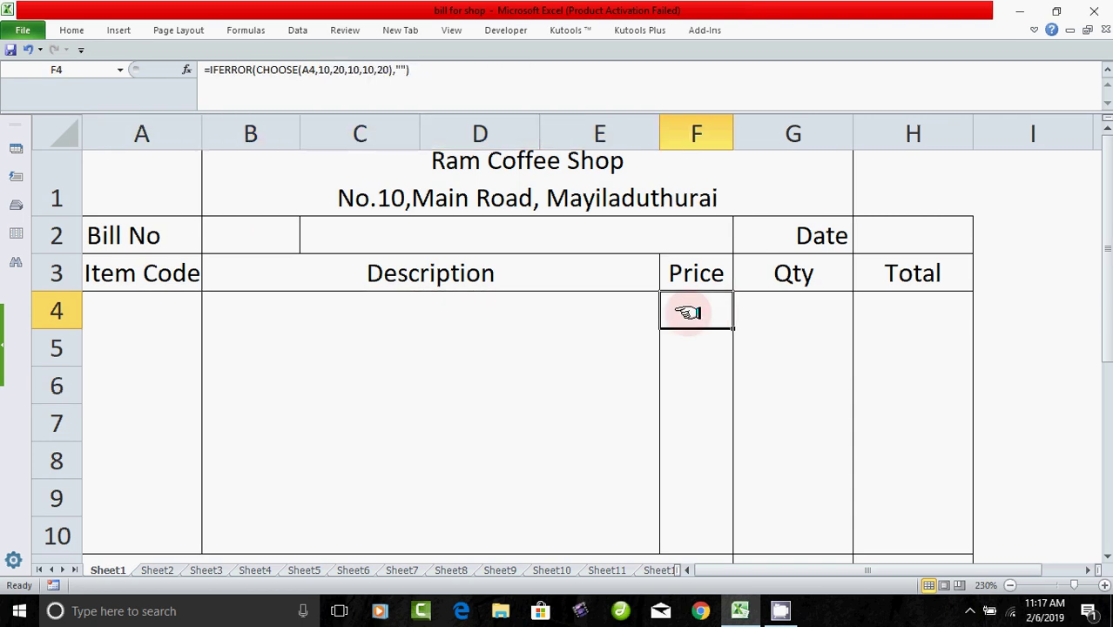
left_click(771, 309)
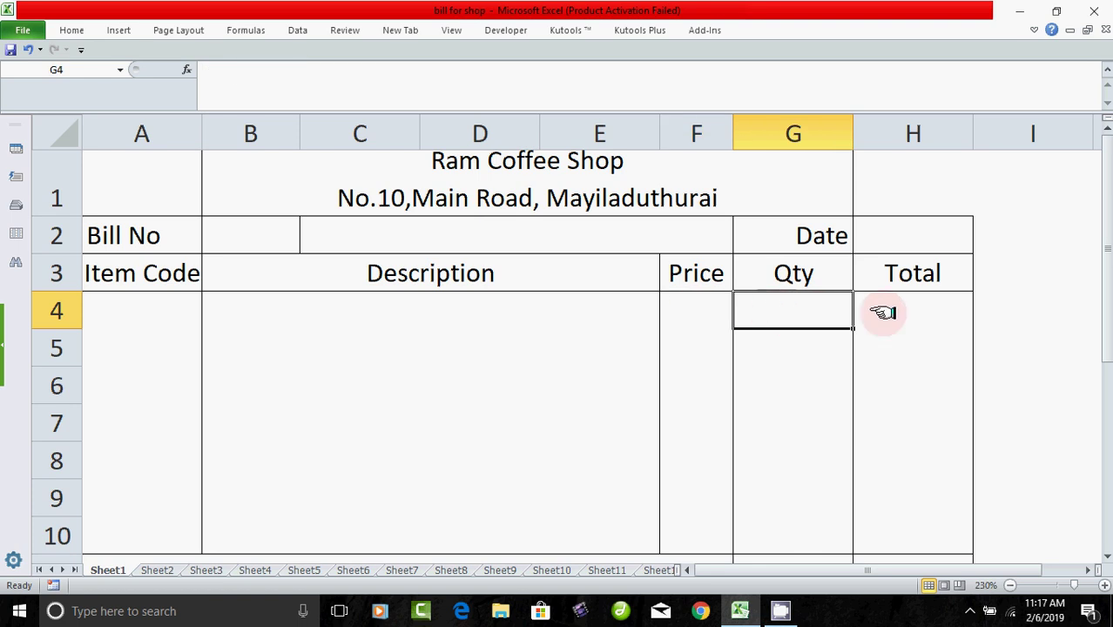
Build the Total formula in H4 as IFERROR of F4 times G4 with a blank fallback
left_click(899, 312)
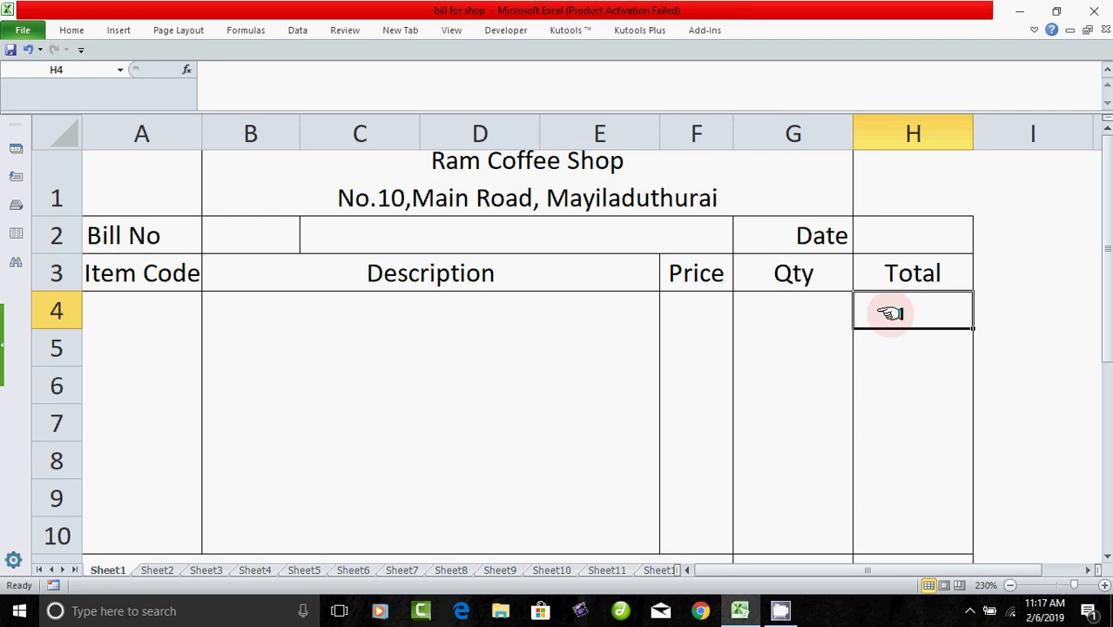
type("=")
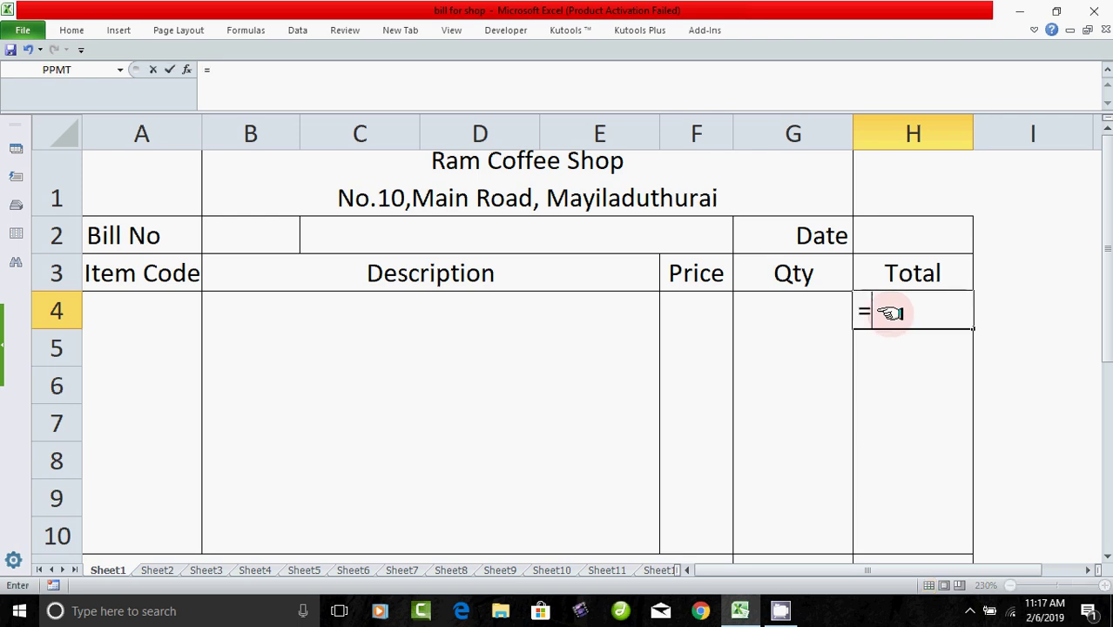
type("i")
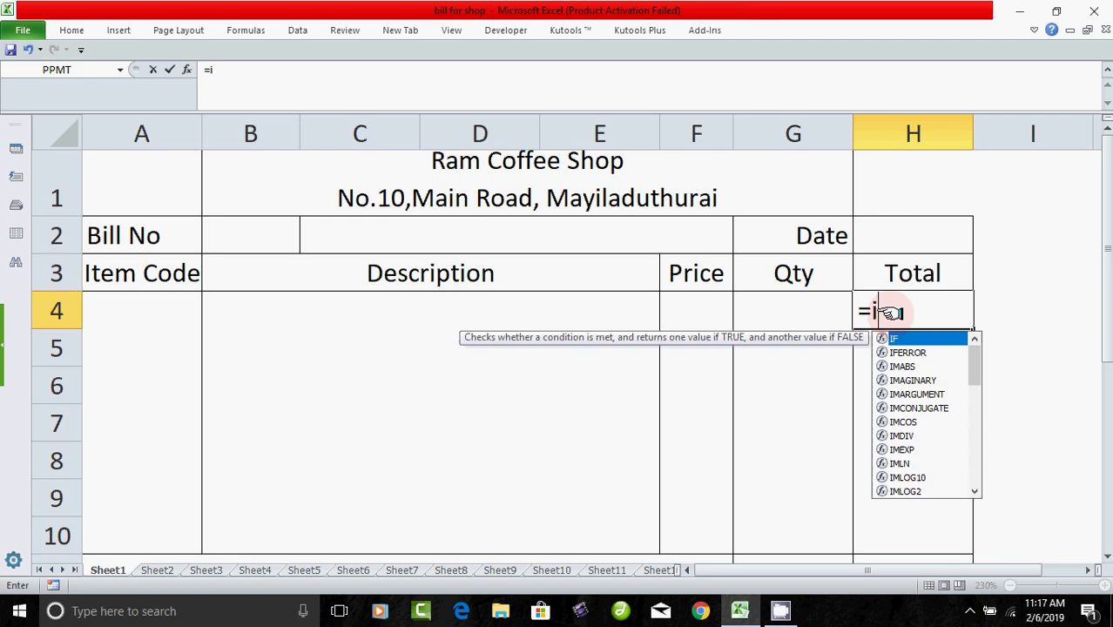
type("f(er")
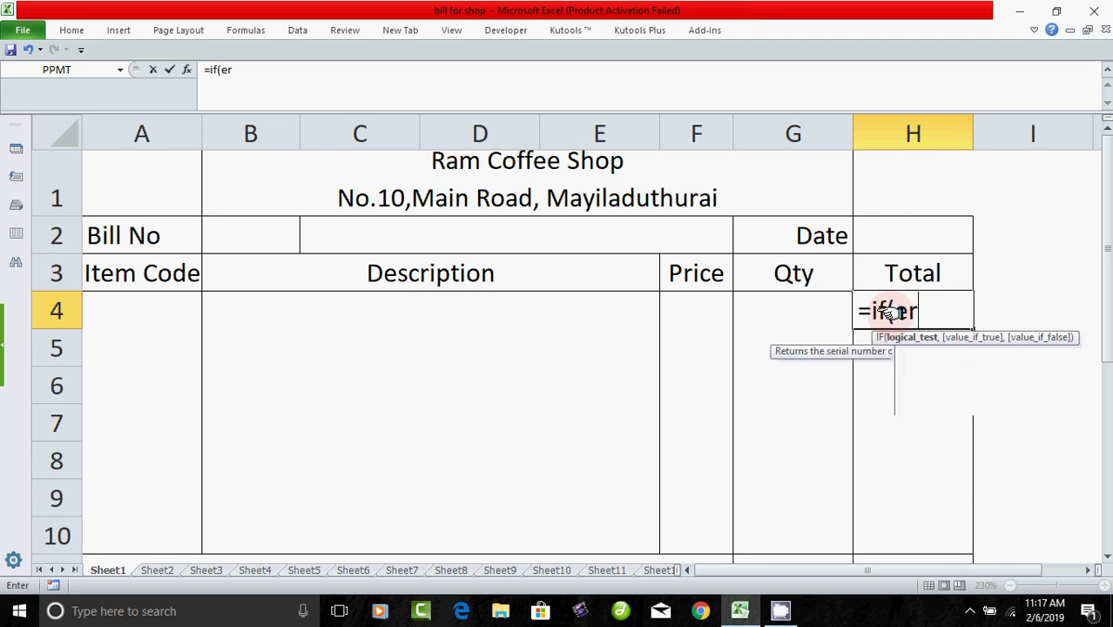
type("ro")
key("BackSpace")
key("BackSpace")
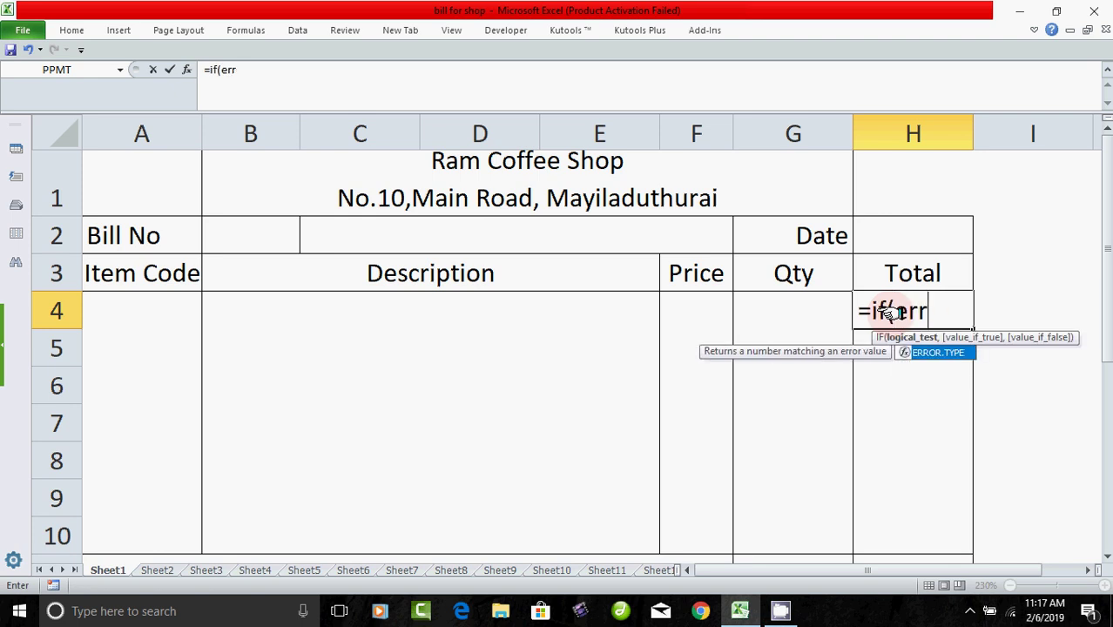
key("BackSpace")
key("BackSpace")
key("BackSpace")
type("rr")
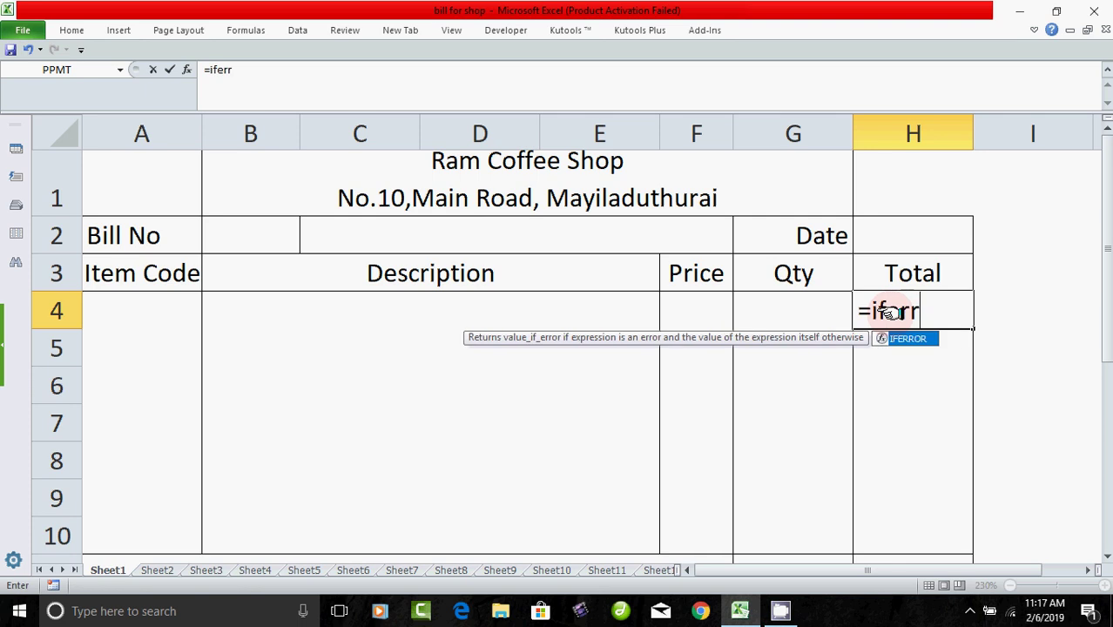
type("or(")
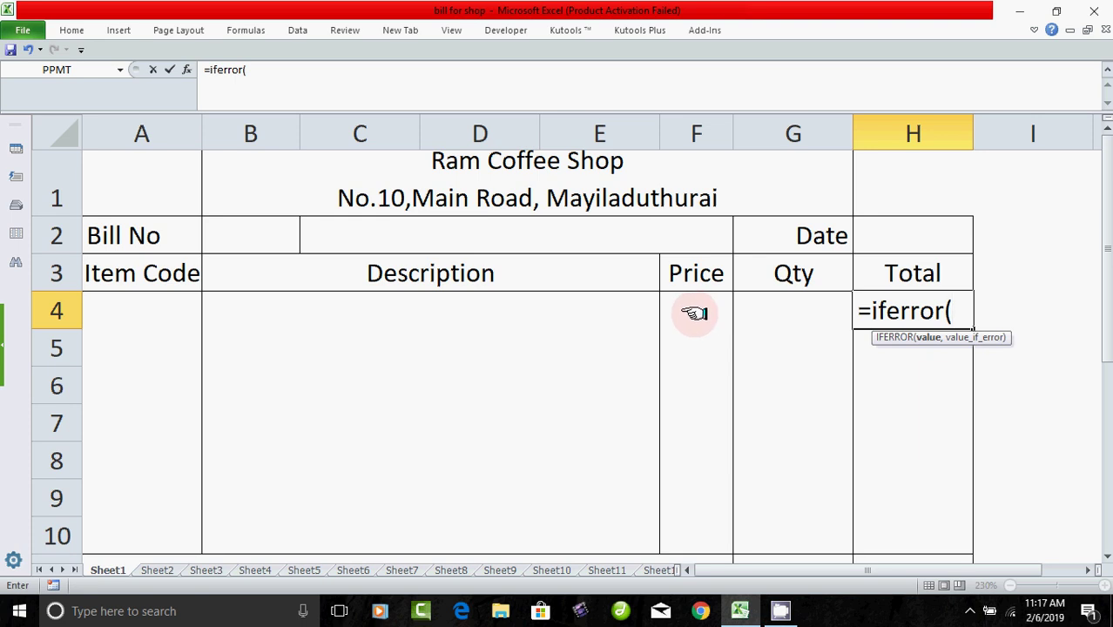
left_click(694, 313)
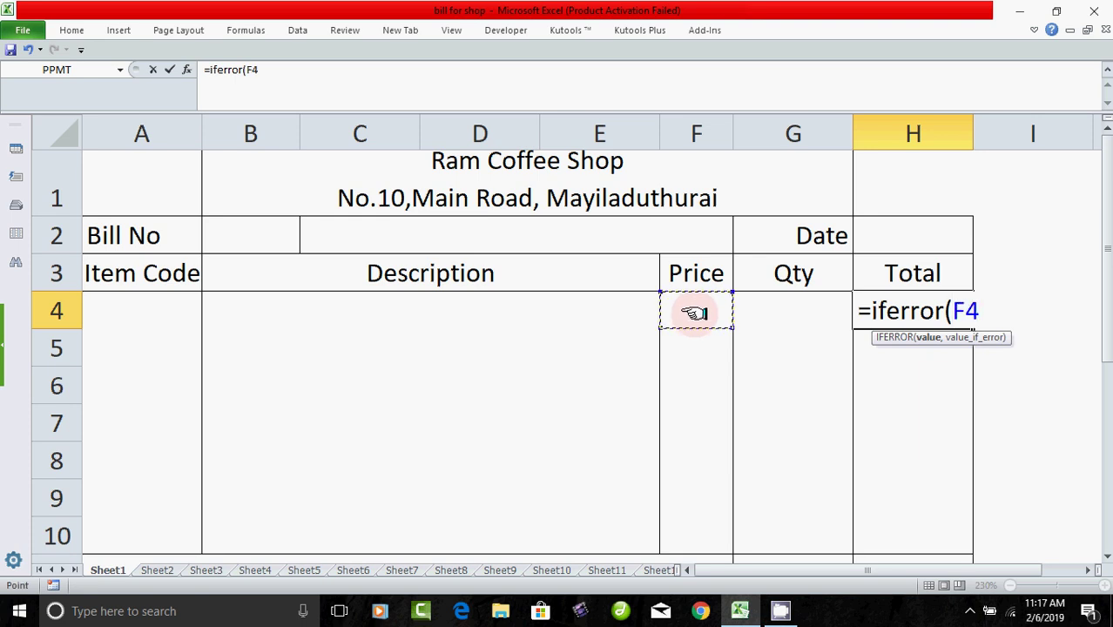
type("*")
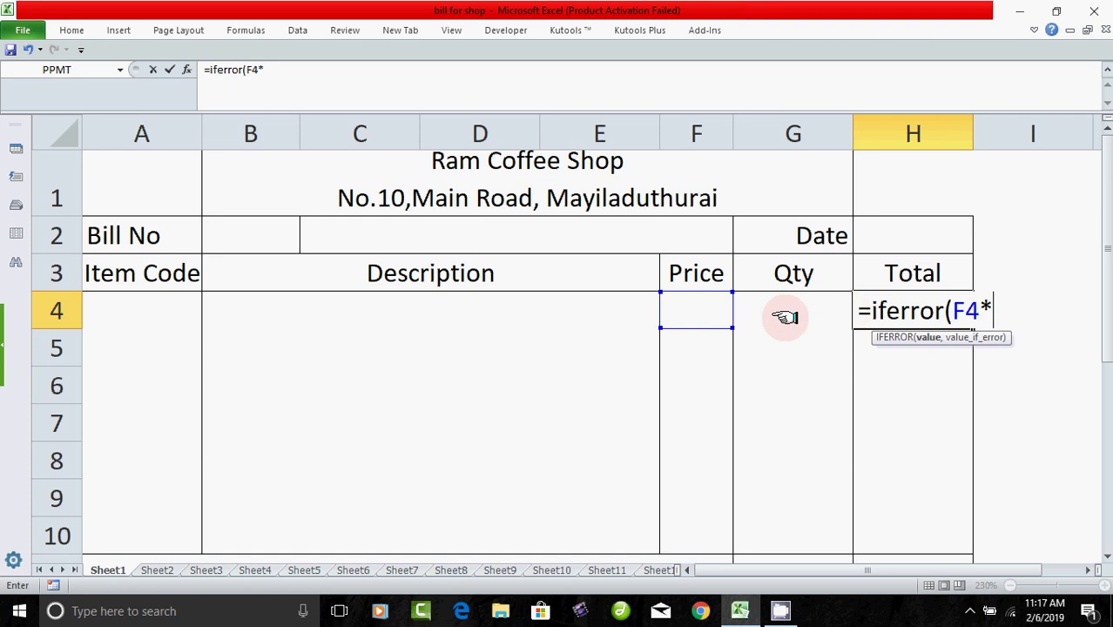
left_click(785, 315)
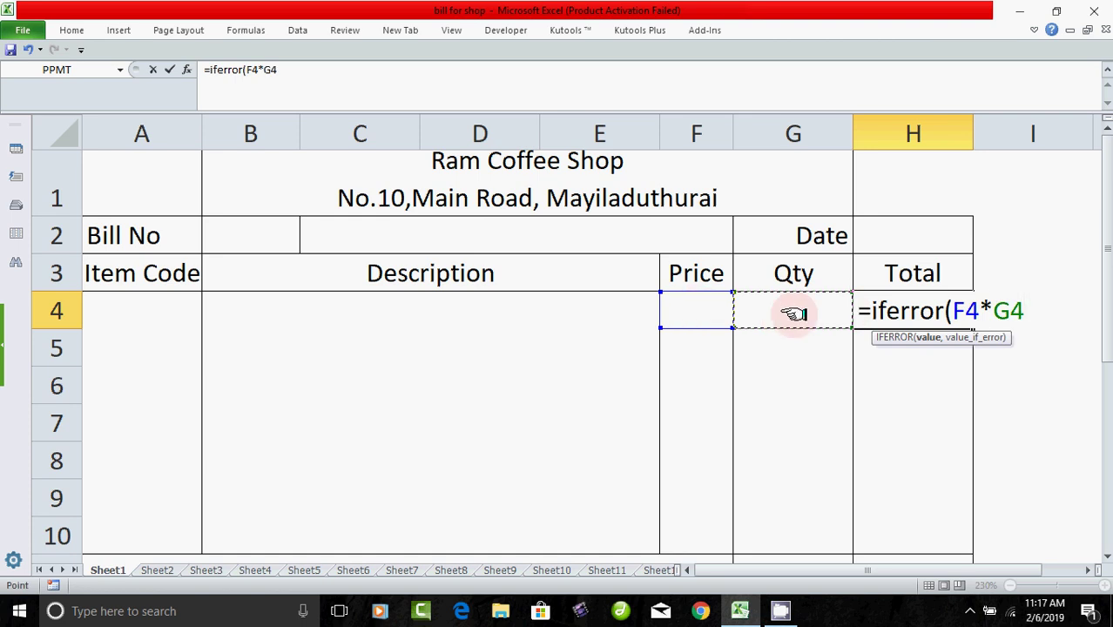
type("),")
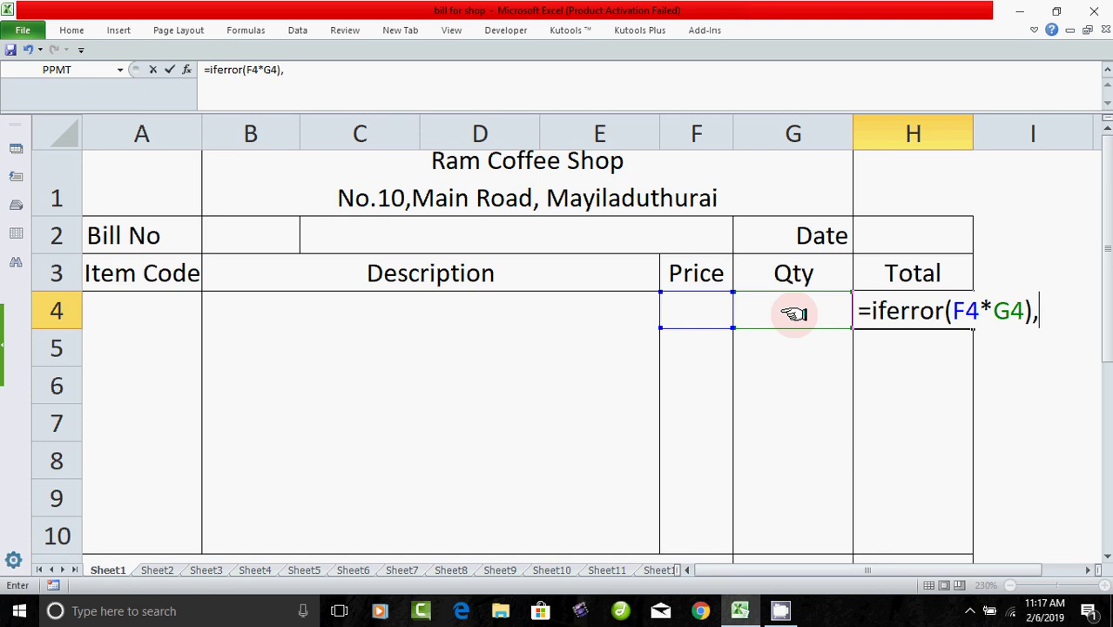
type("\"\")")
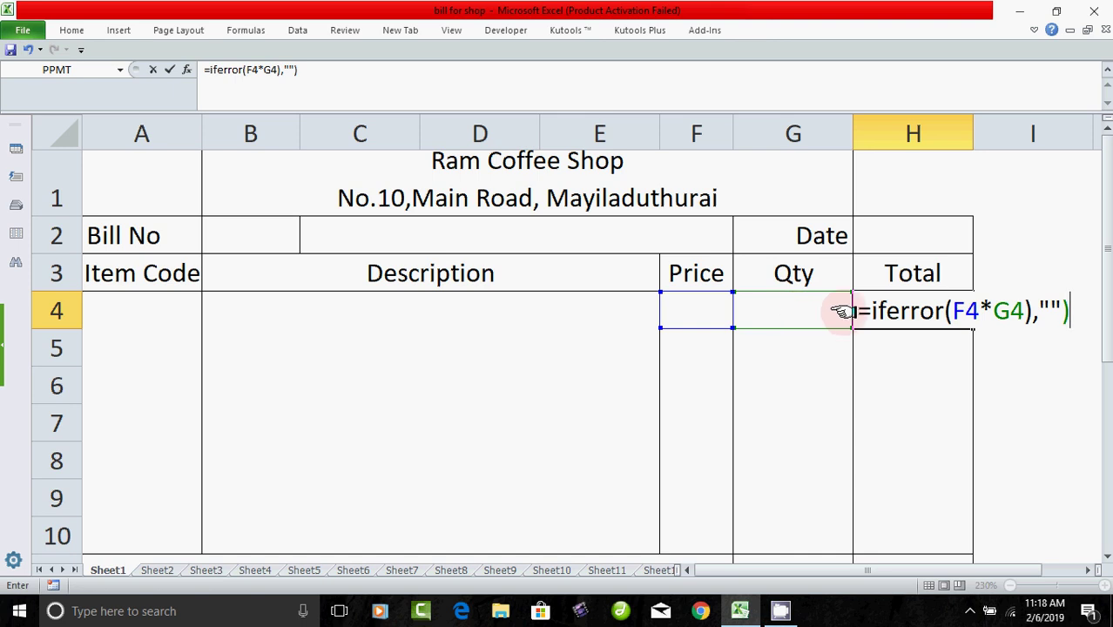
Remove the extra parenthesis after G4 so H4 reads =IFERROR(F4*G4,"")
left_click(1028, 312)
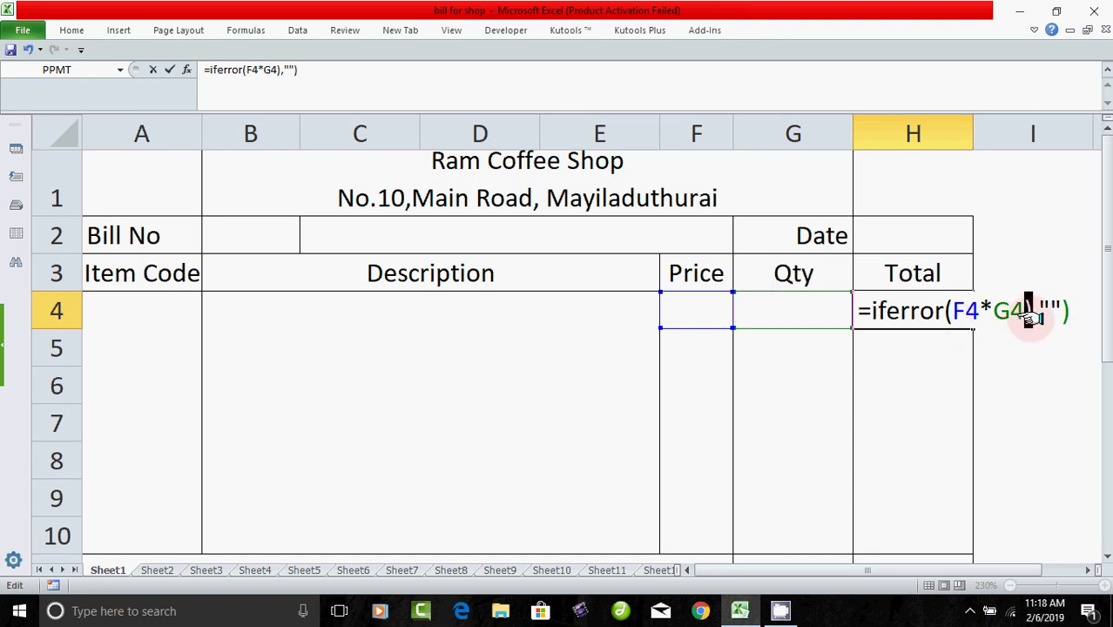
key("BackSpace")
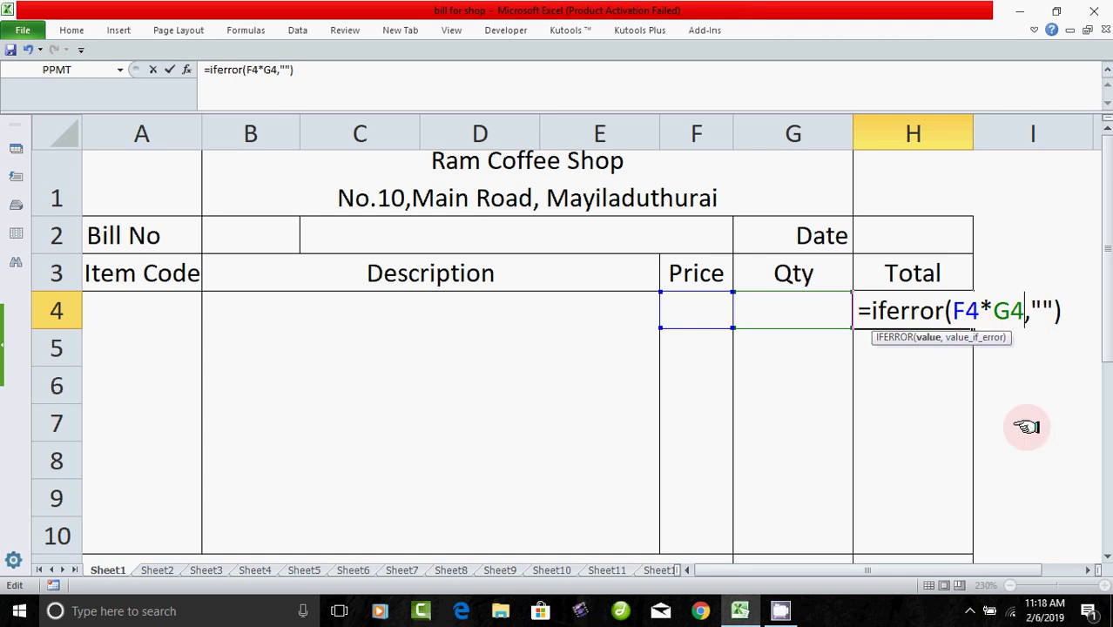
key("Return")
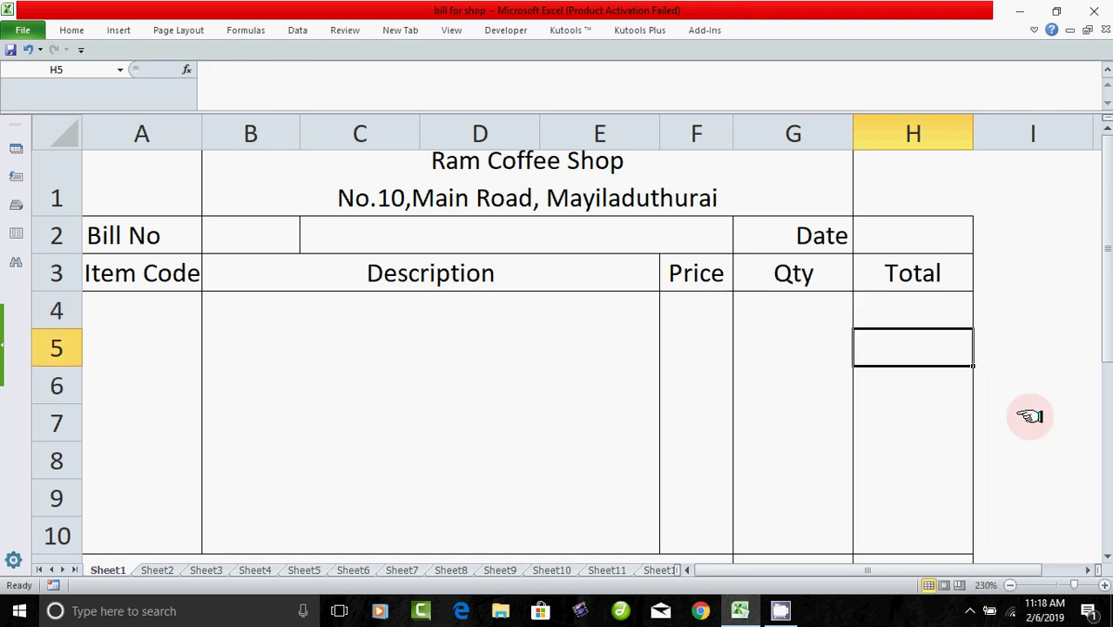
left_click(917, 314)
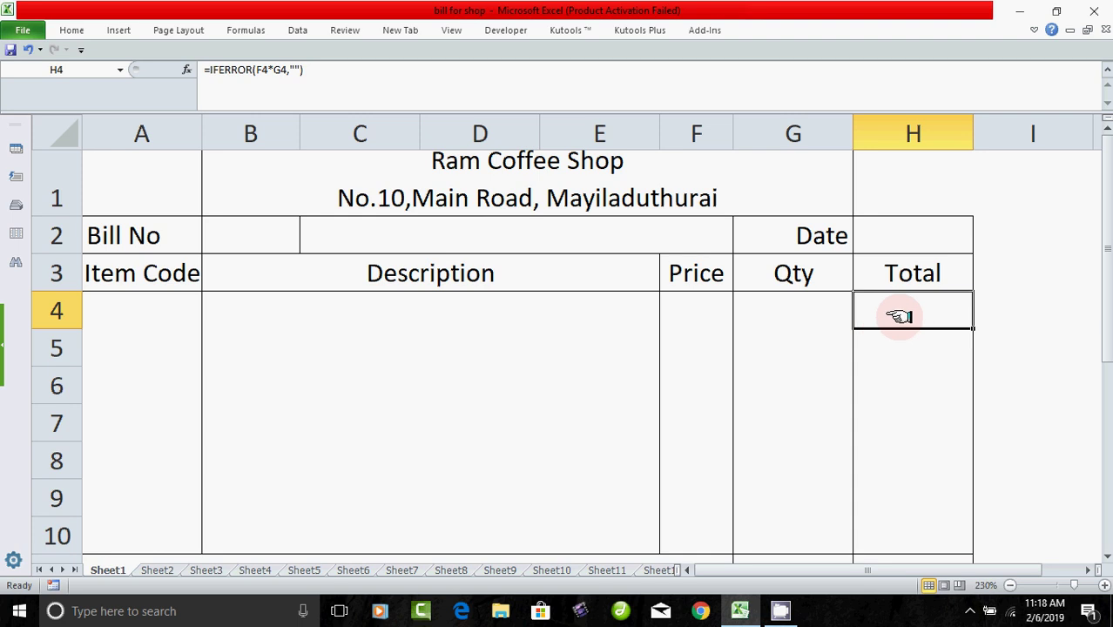
left_click(180, 314)
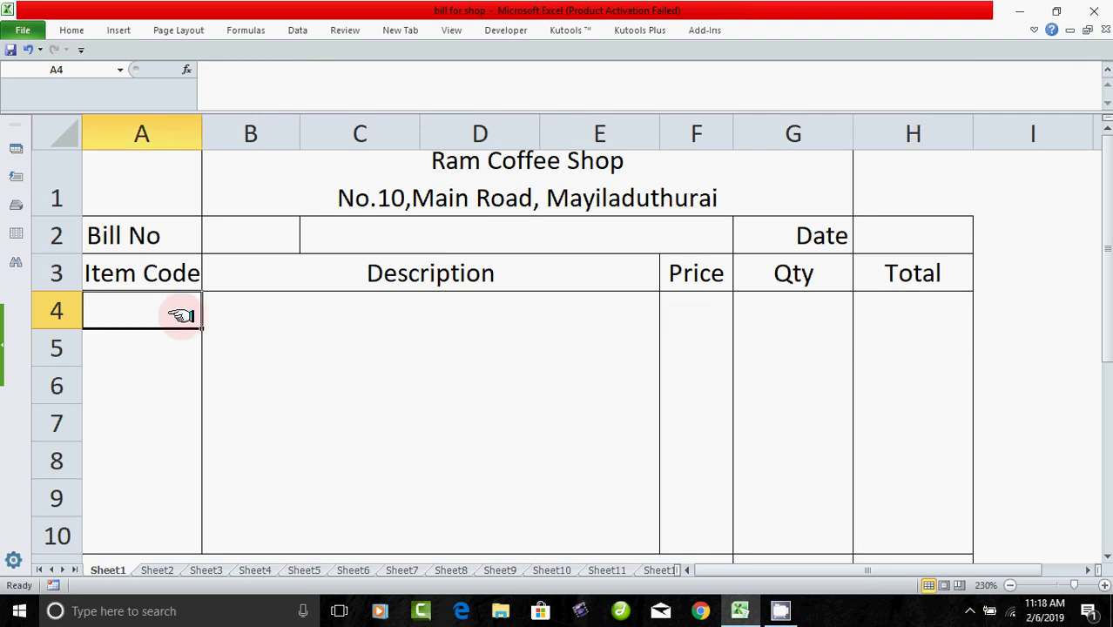
type("1")
key("Return")
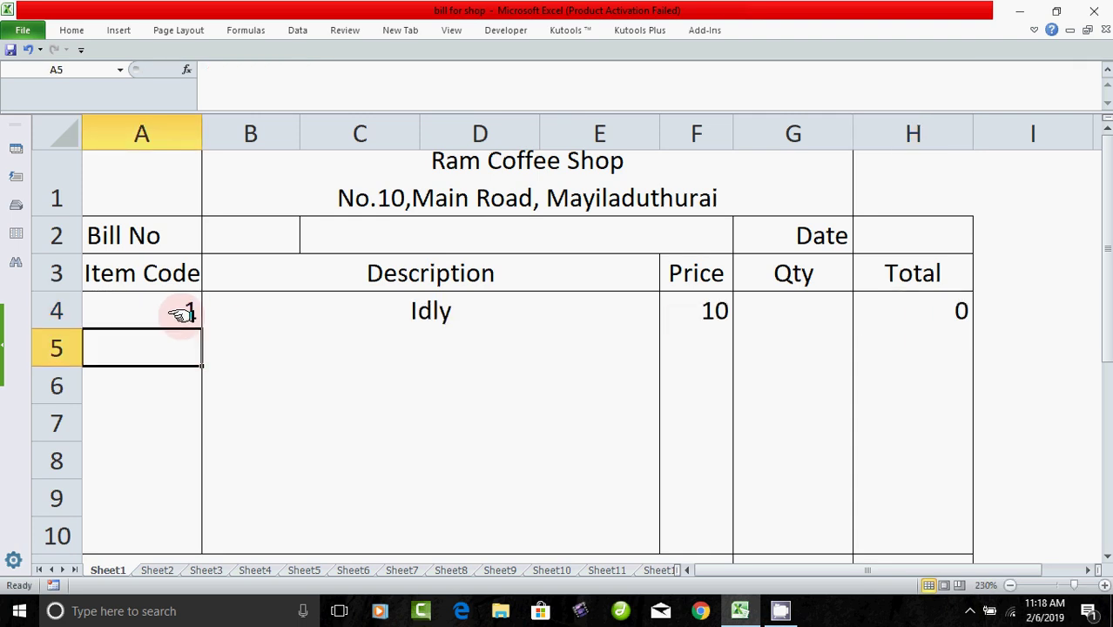
left_click(181, 314)
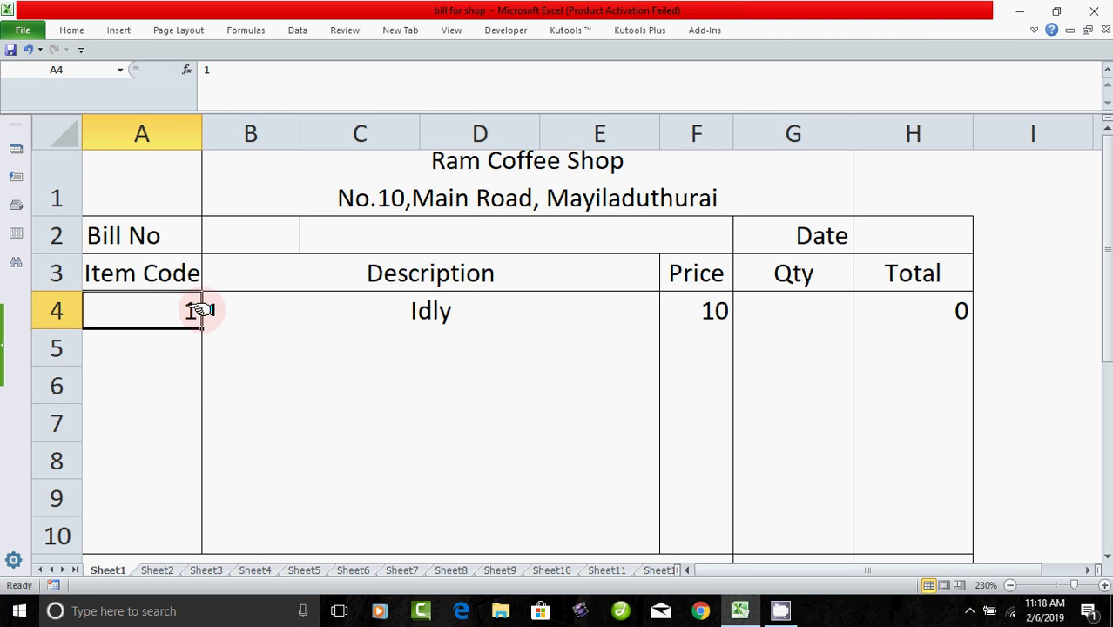
left_click(791, 314)
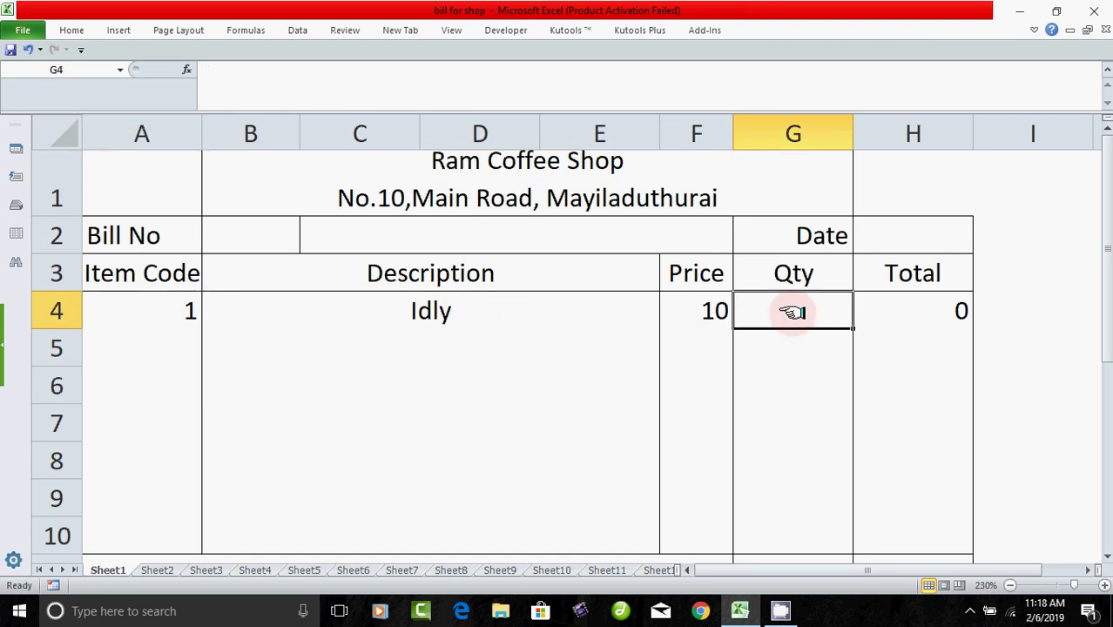
type("4")
left_click(786, 373)
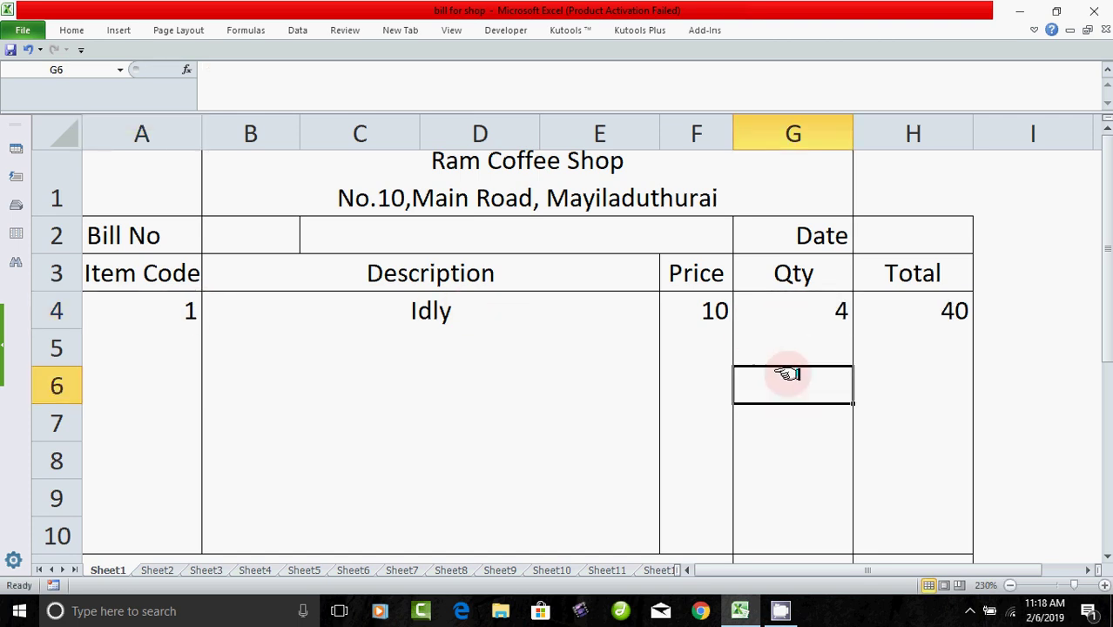
left_click(937, 312)
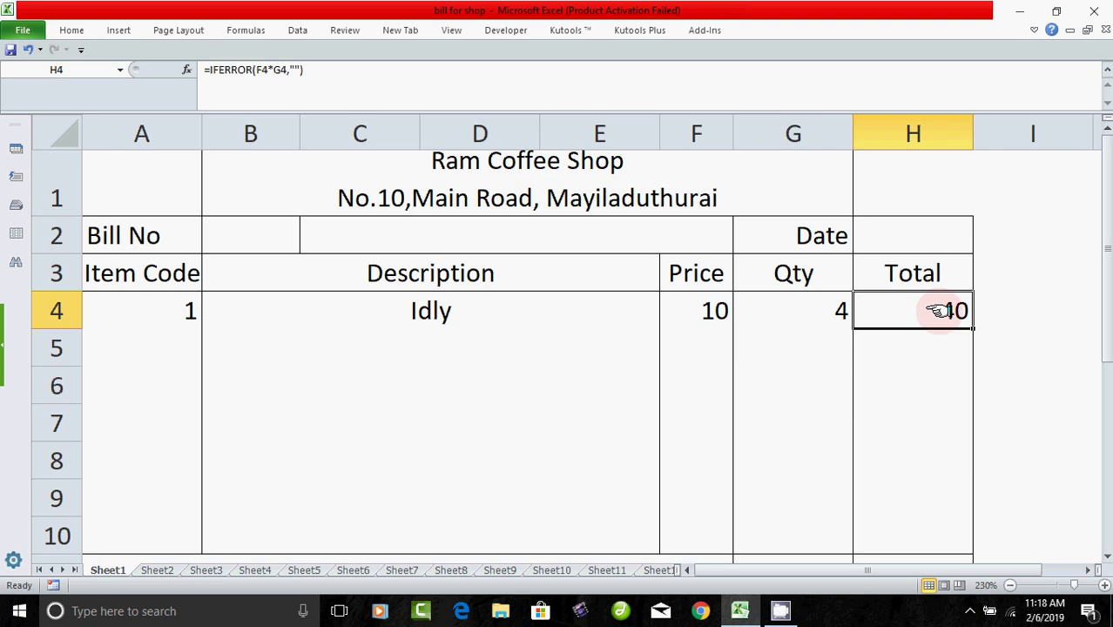
left_click(182, 313)
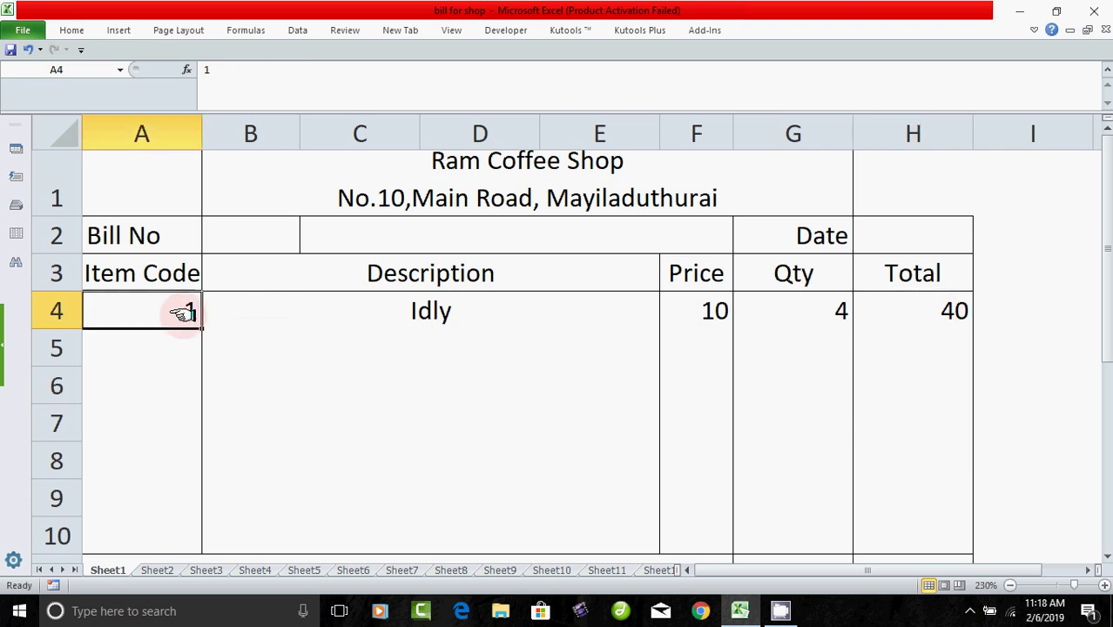
key("Delete")
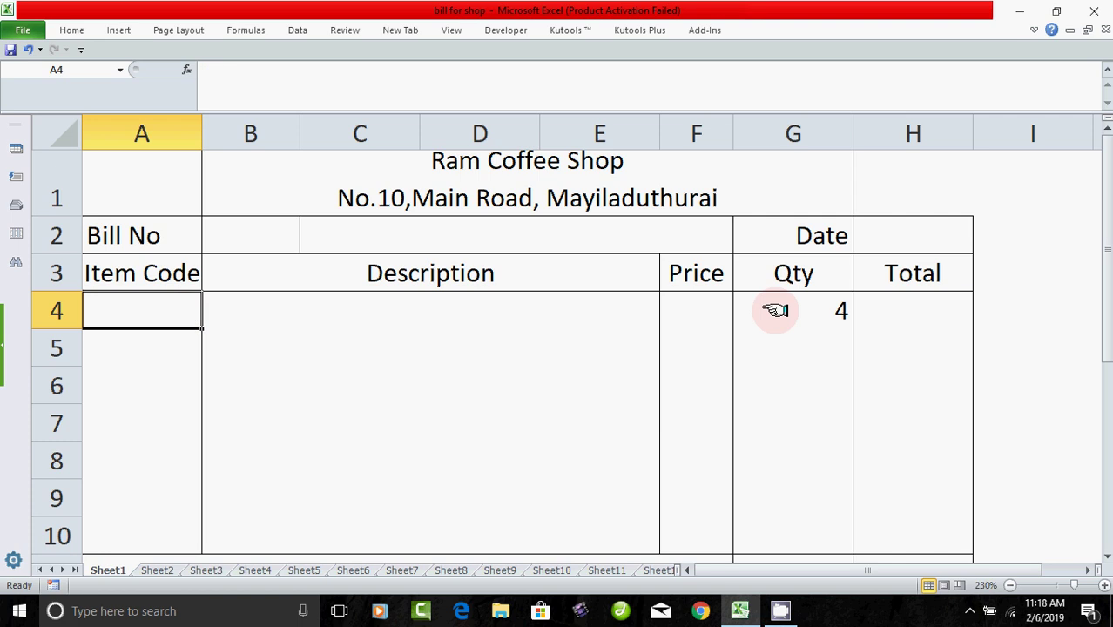
left_click(833, 305)
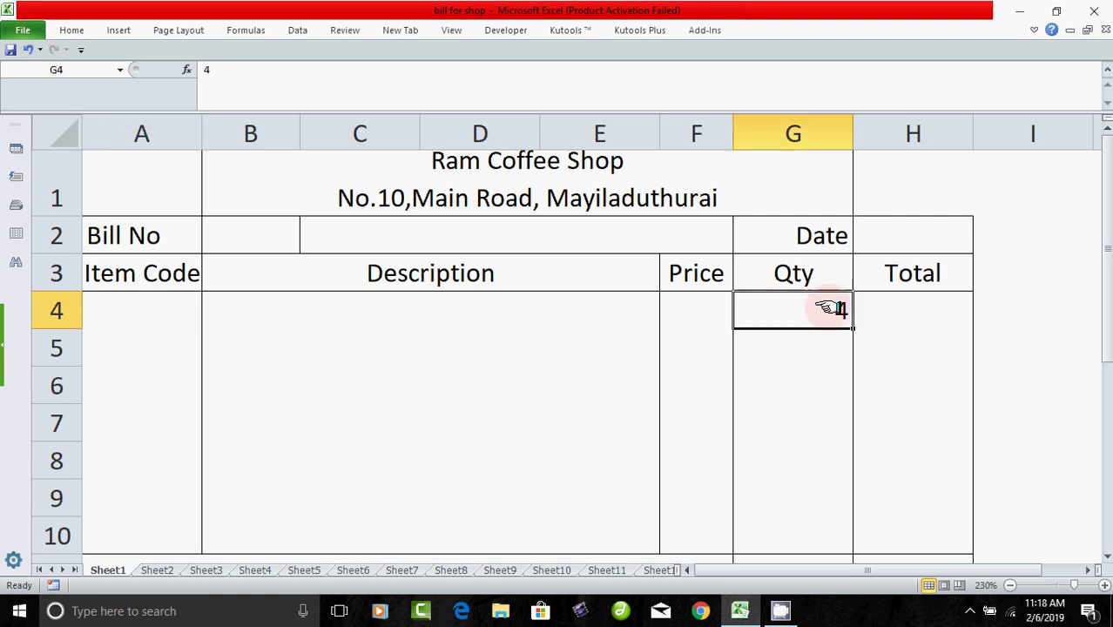
key("Delete")
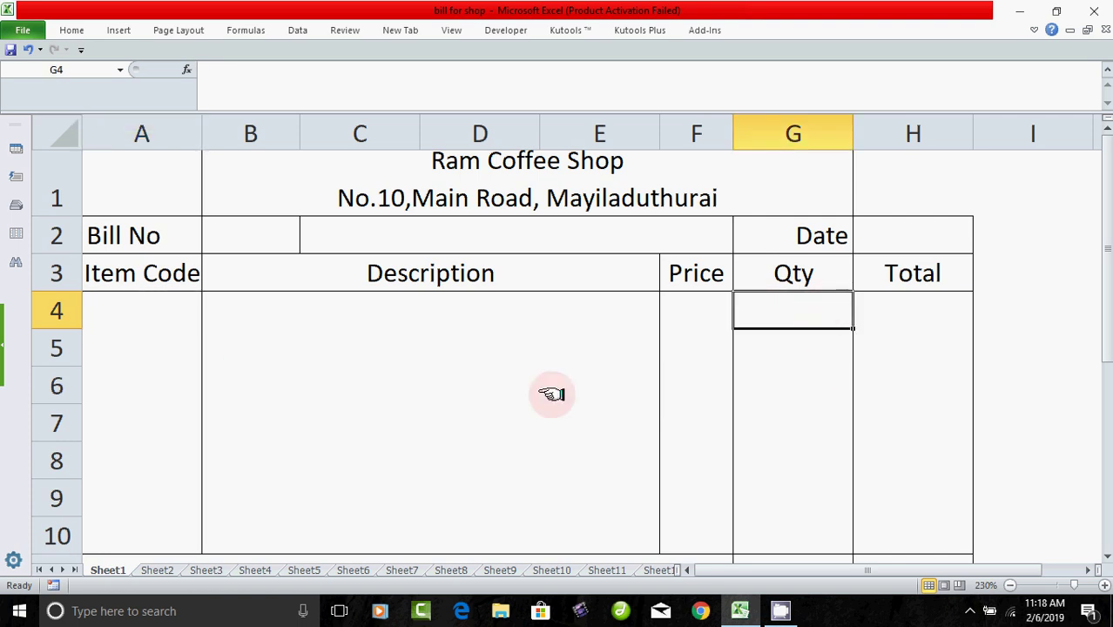
left_click(503, 394)
Review B4's formula against the empty row 5 Description, Price, Qty and Total cells
left_click(185, 306)
left_click(347, 314)
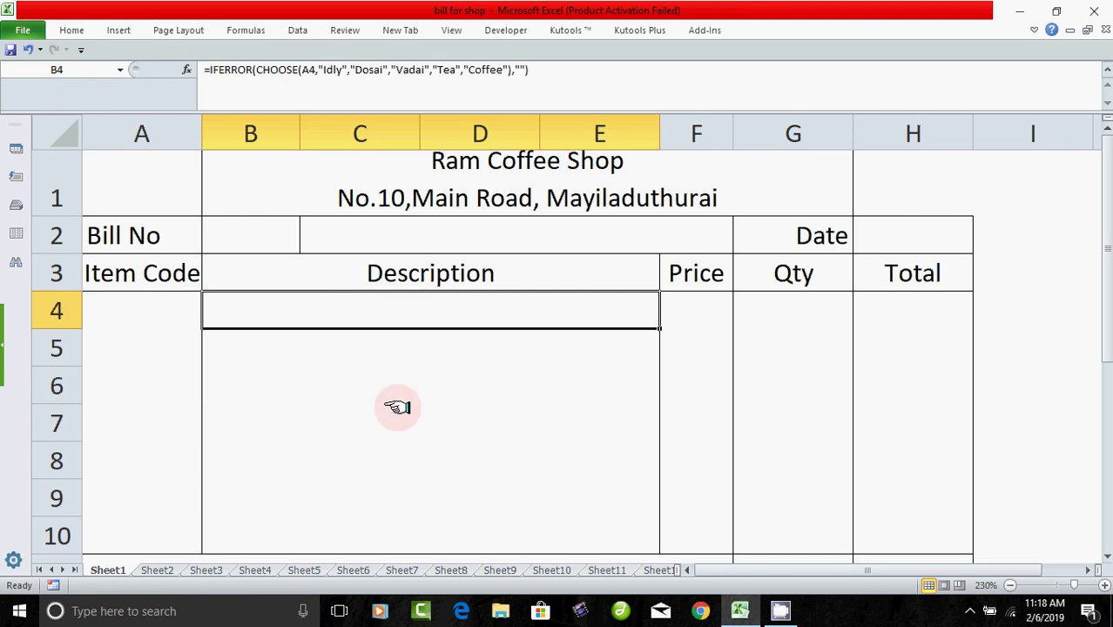
left_click(407, 343)
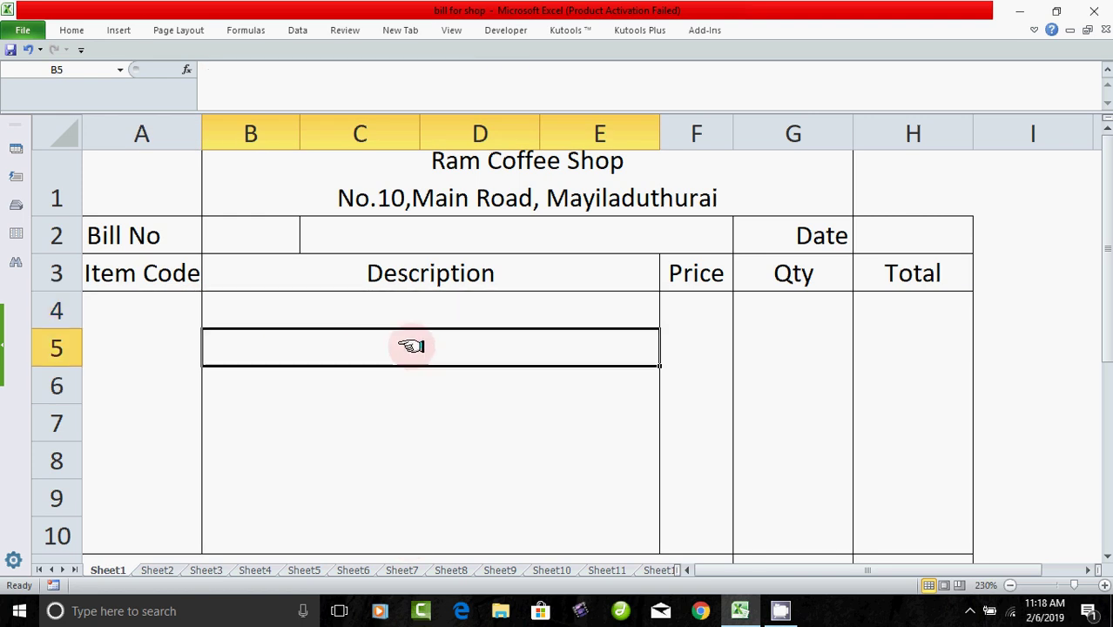
left_click(692, 354)
left_click(776, 354)
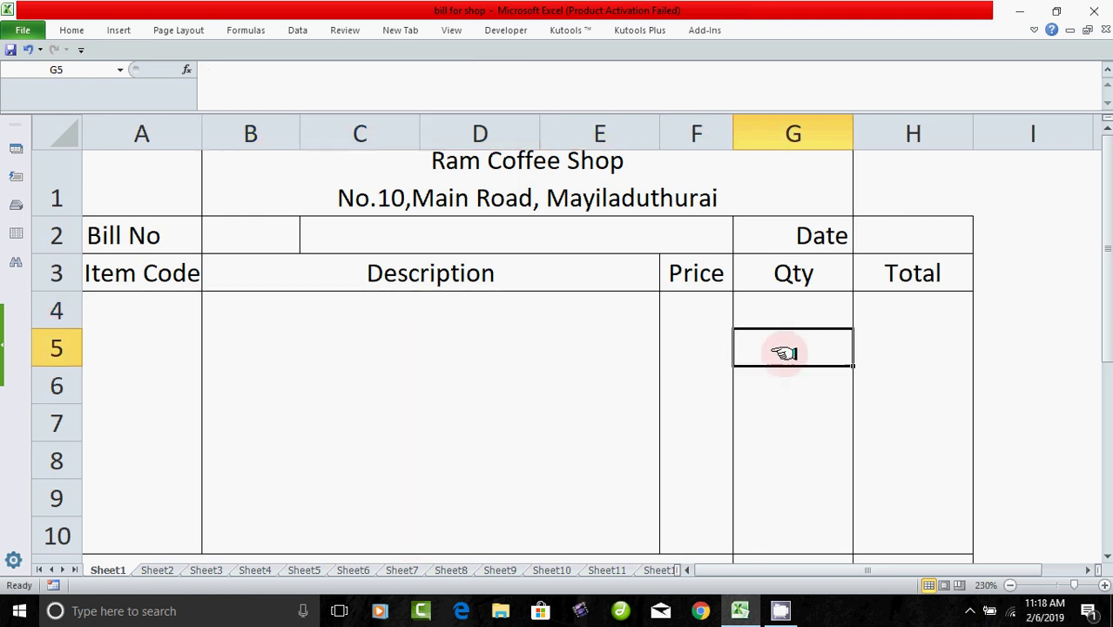
left_click(889, 348)
left_click(381, 310)
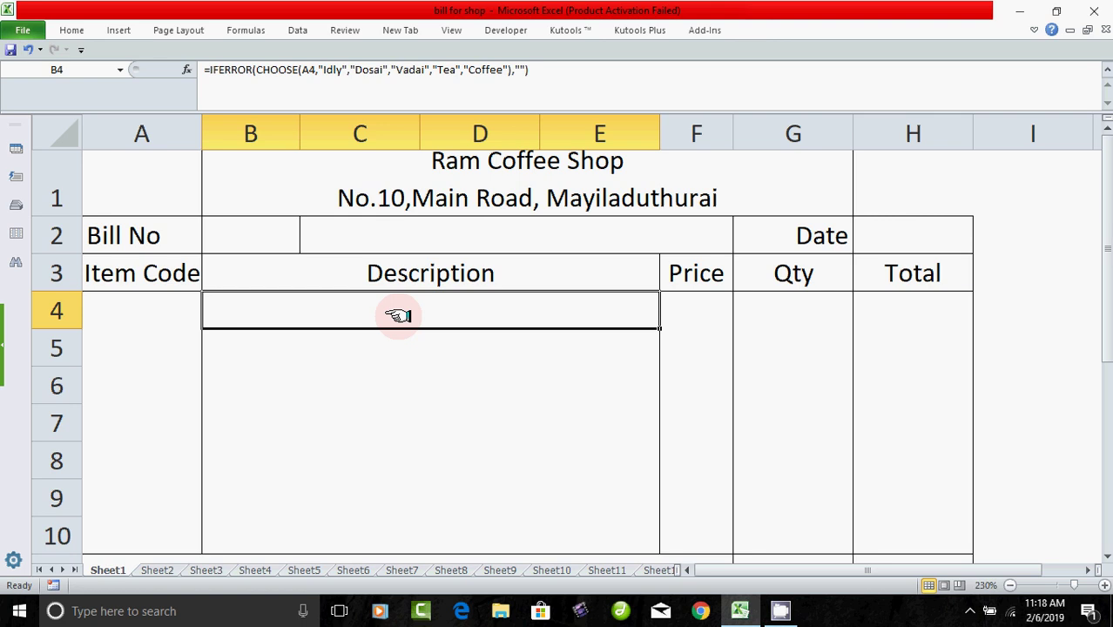
Copy B4 and paste only its formula into the Description cells of rows 5–10
right_click(398, 315)
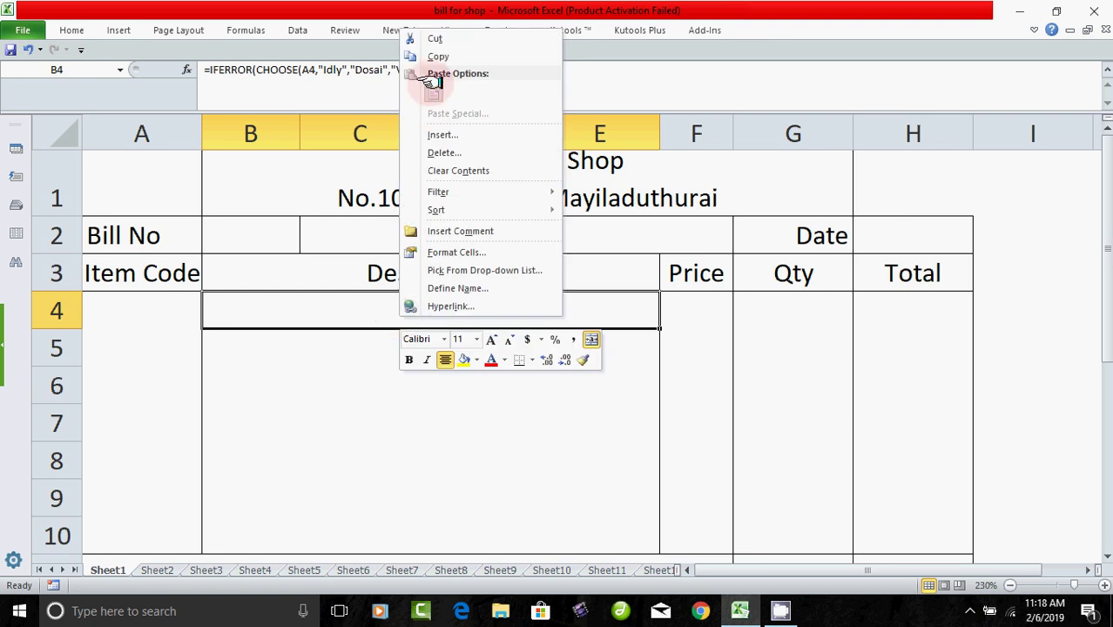
left_click(435, 57)
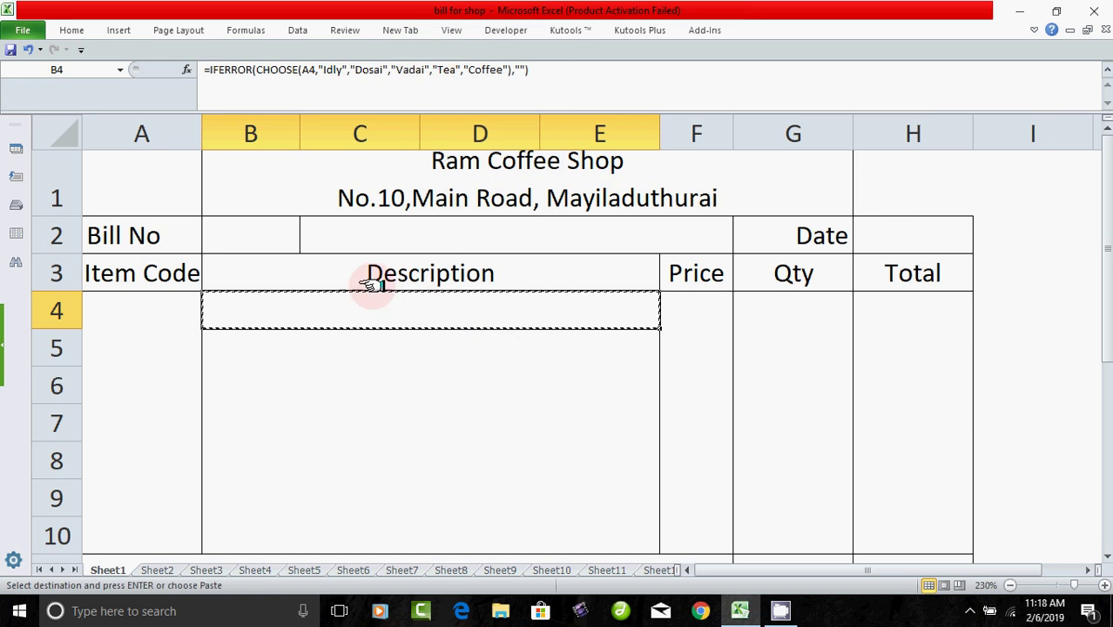
left_click_drag(364, 338, 364, 527)
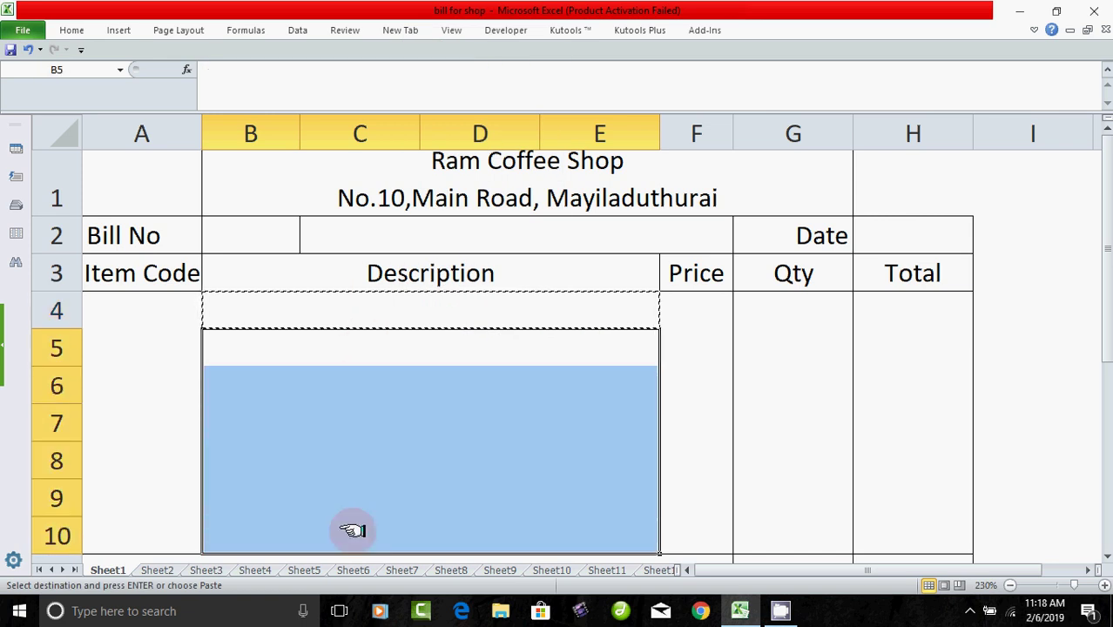
right_click(316, 419)
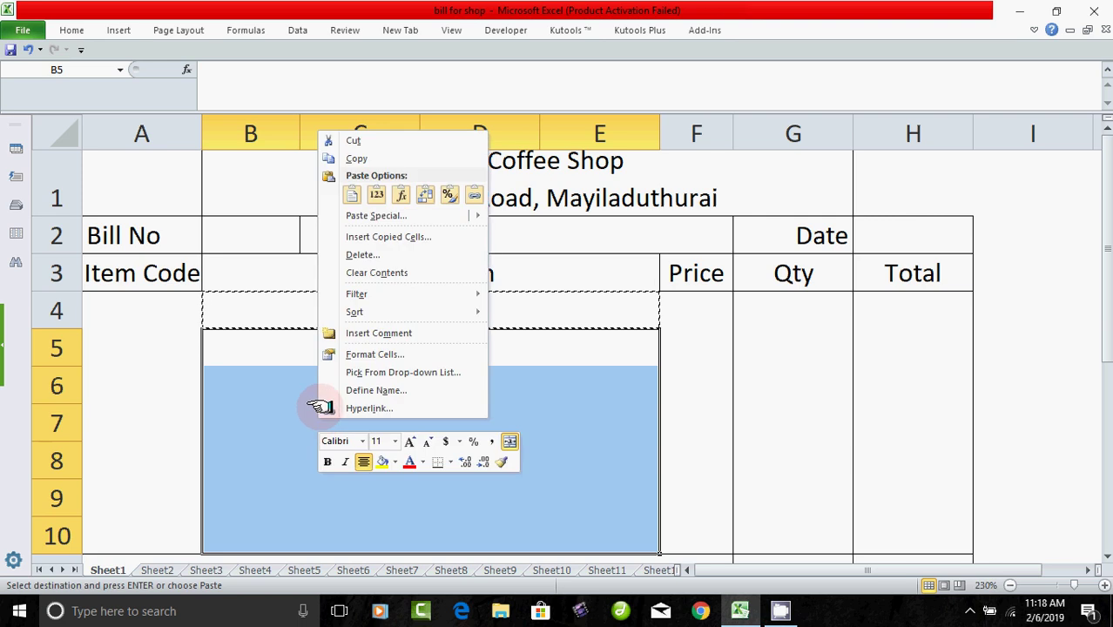
left_click(370, 215)
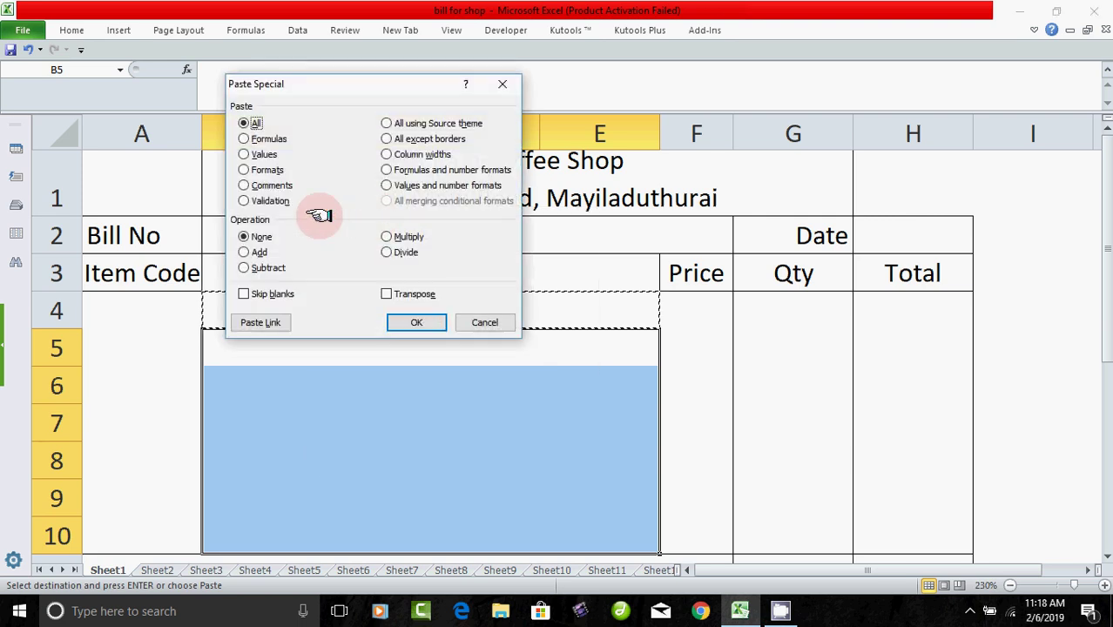
left_click(251, 141)
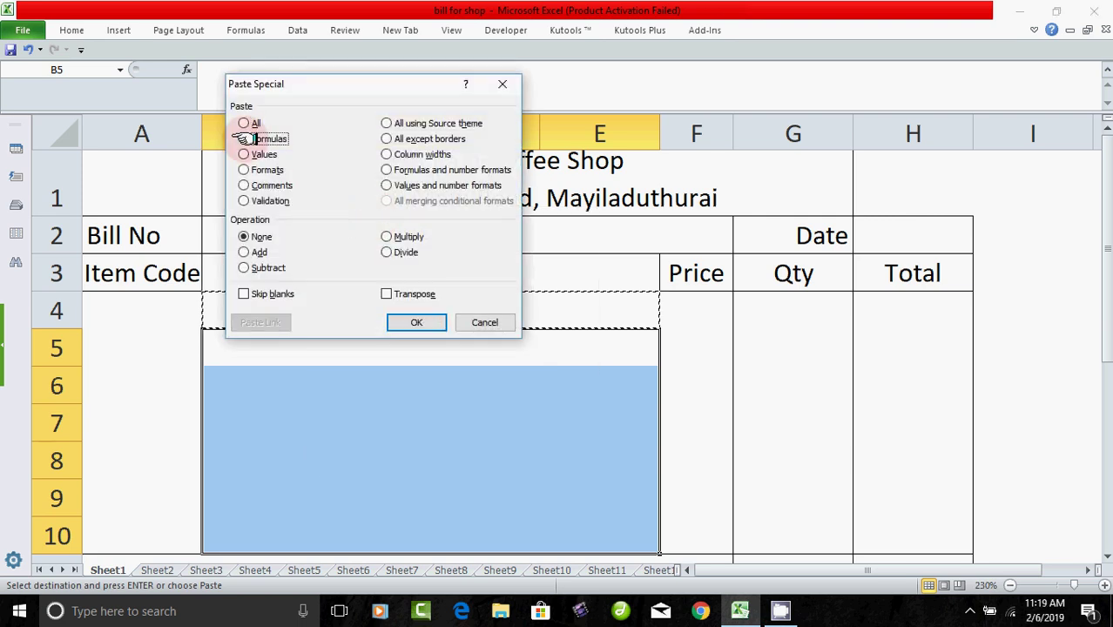
left_click(414, 320)
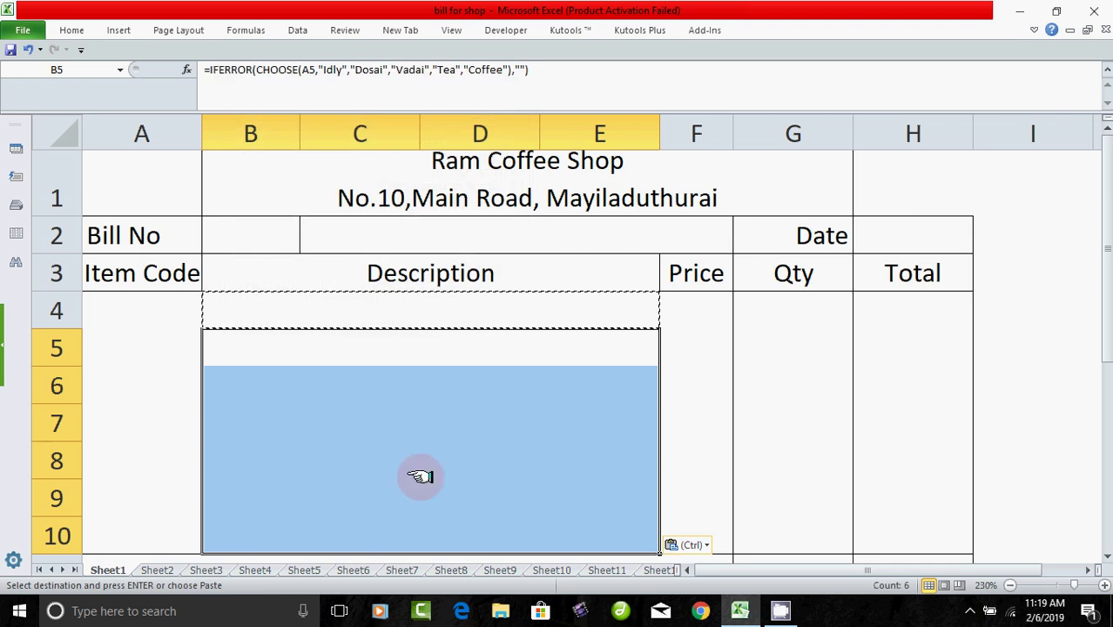
key("Escape")
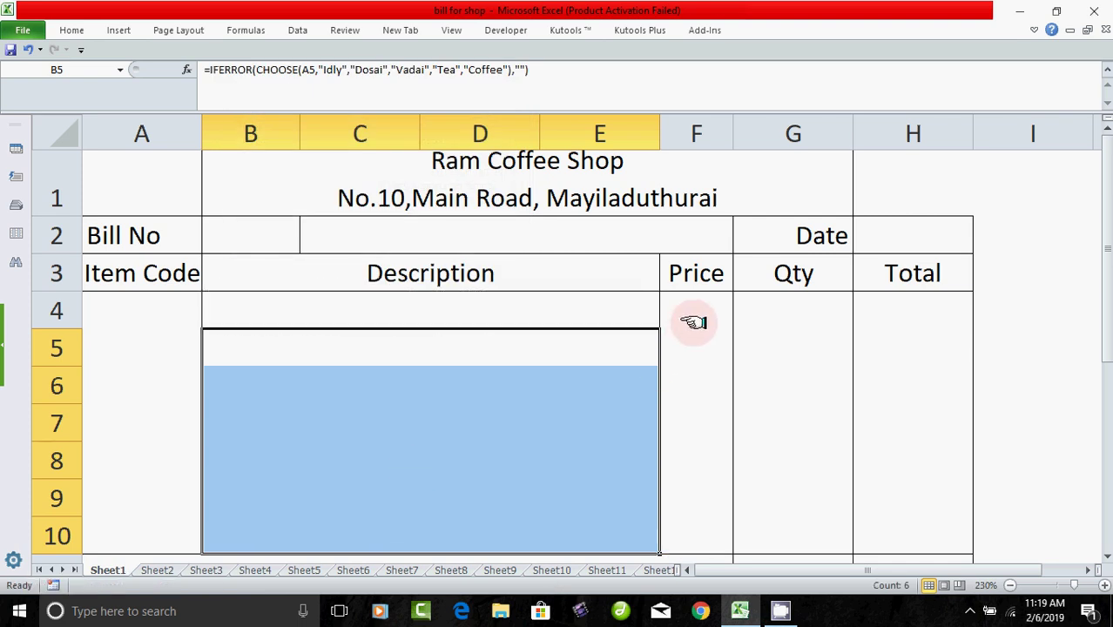
Paste only the Price formula from F4 into F5:F10
left_click(695, 319)
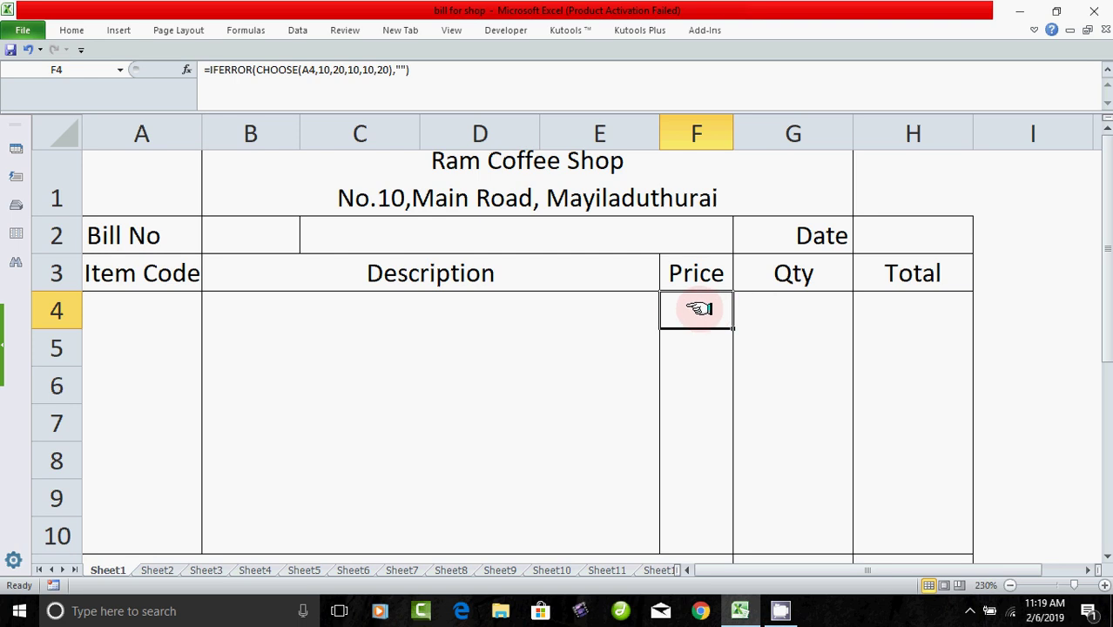
right_click(700, 308)
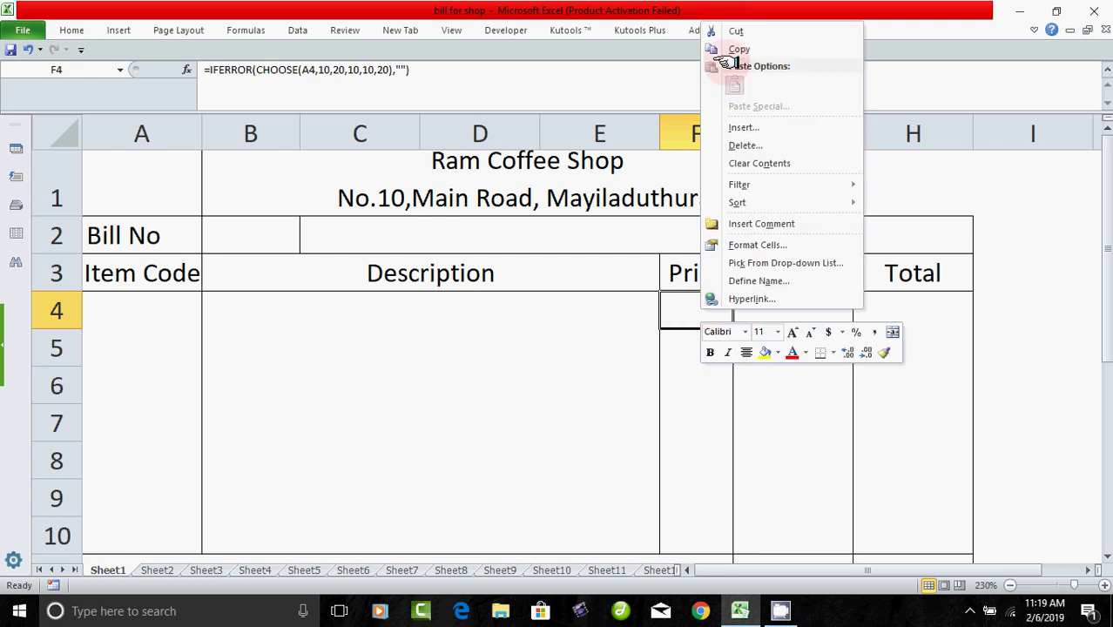
left_click(736, 50)
left_click_drag(704, 339, 691, 527)
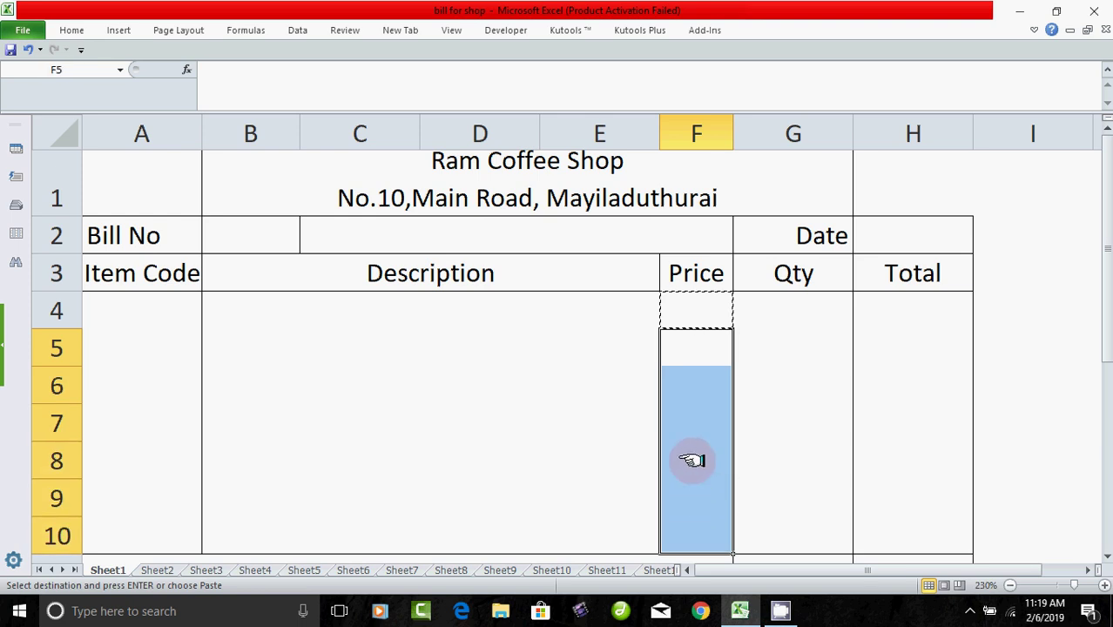
right_click(693, 457)
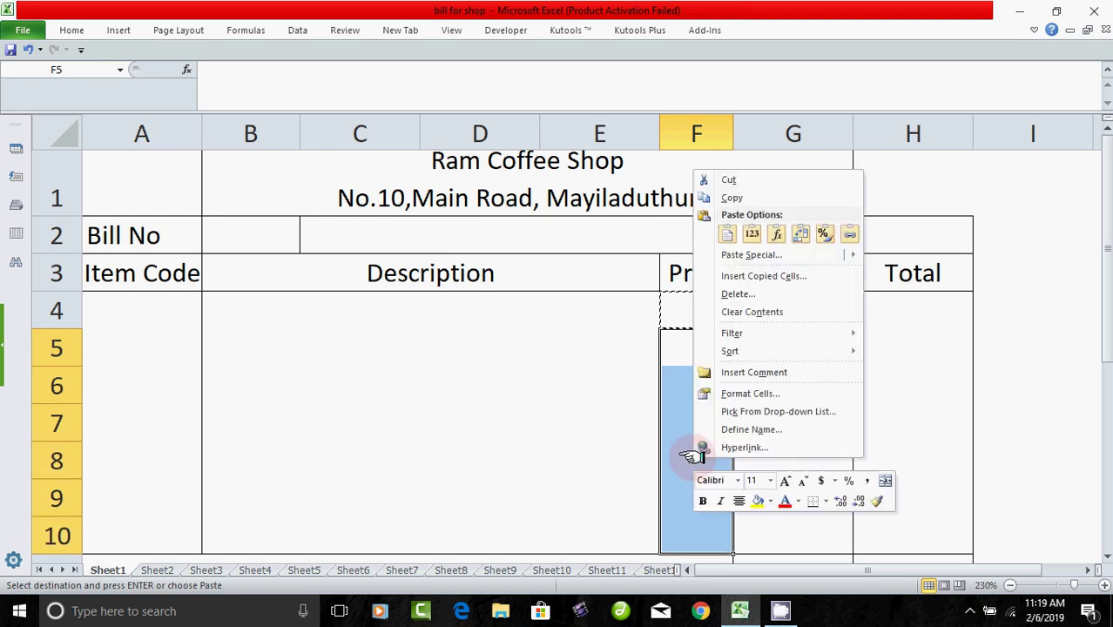
left_click(744, 254)
left_click(615, 181)
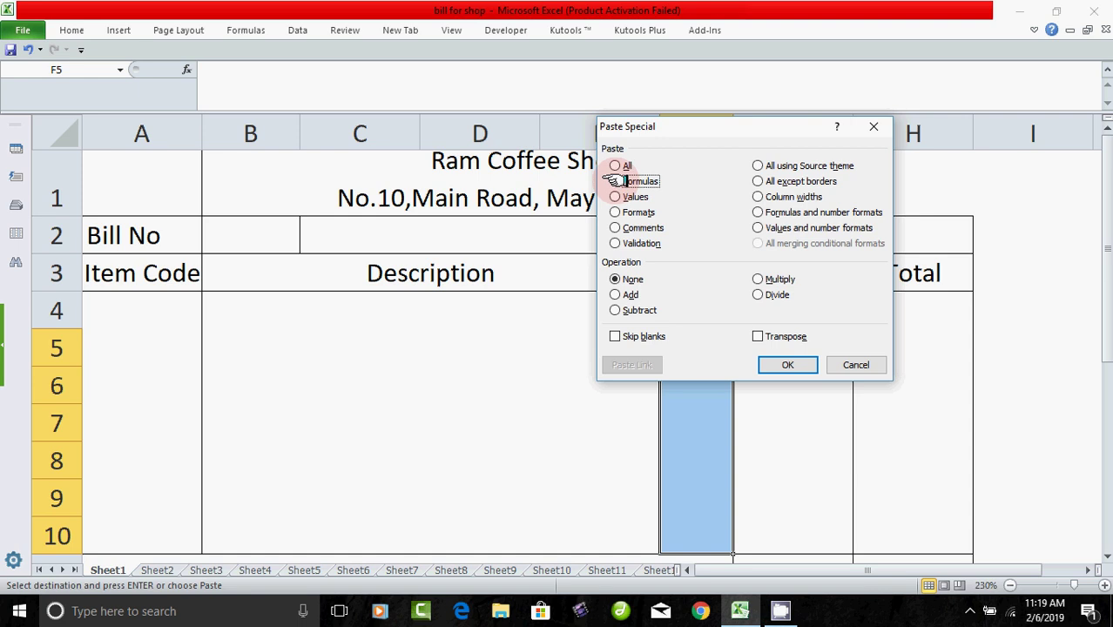
left_click(787, 365)
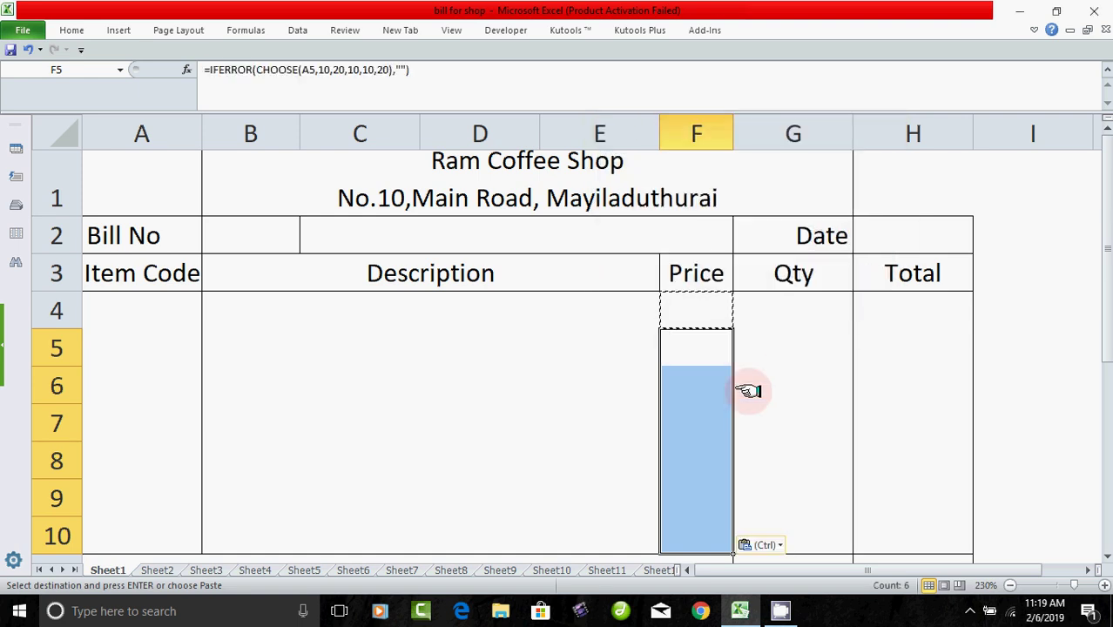
key("Escape")
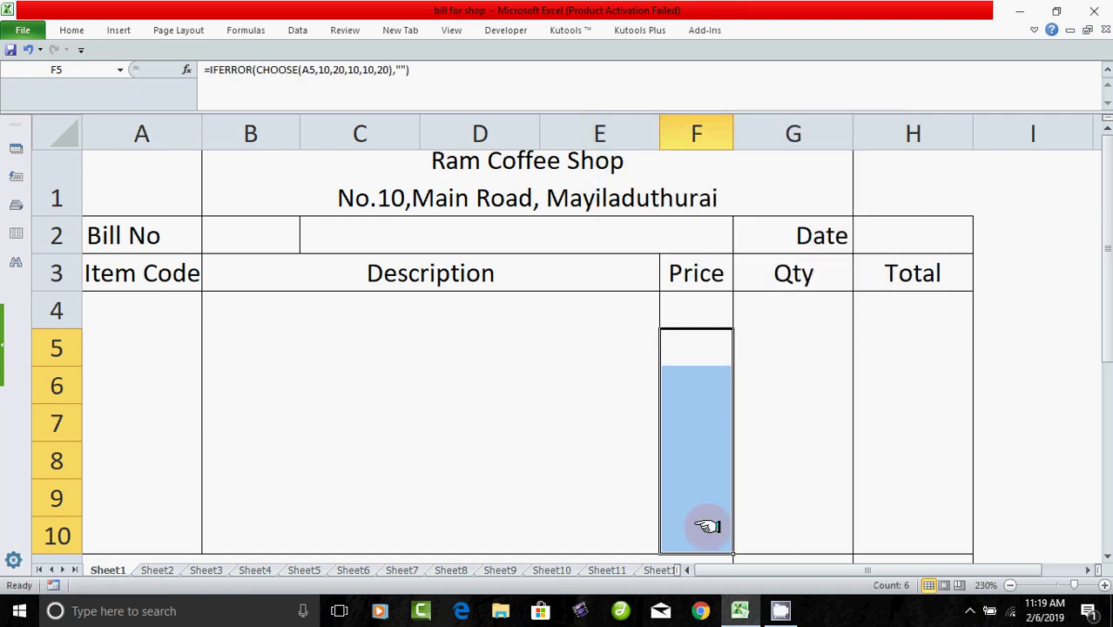
Paste only the Total formula from H4 into H5:H10, giving H5 =IFERROR(F5*G5,"")
left_click(912, 328)
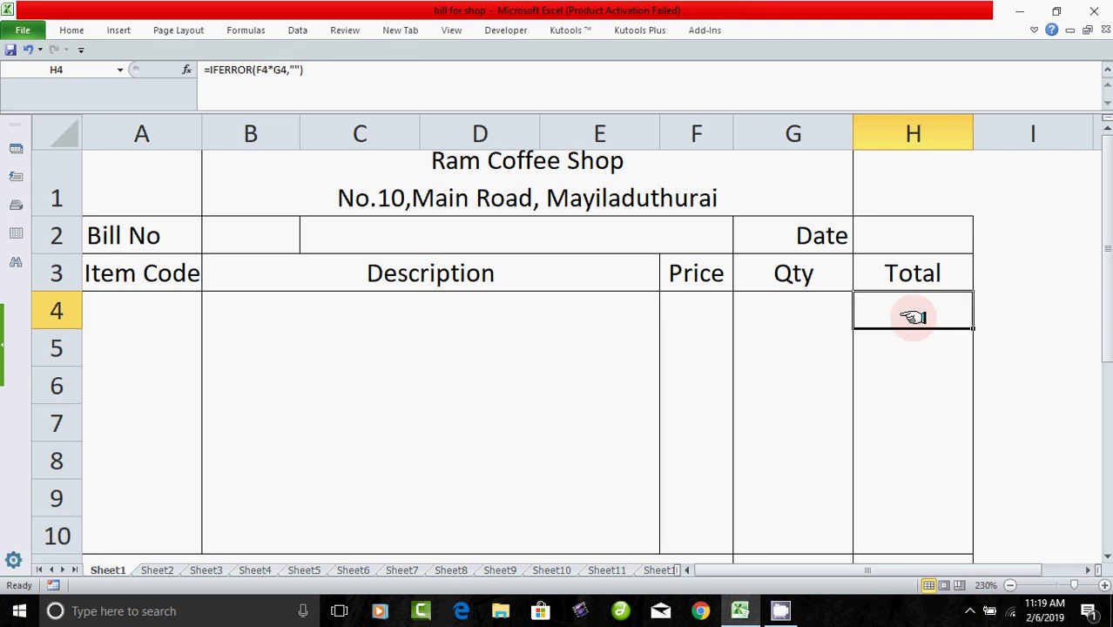
right_click(913, 317)
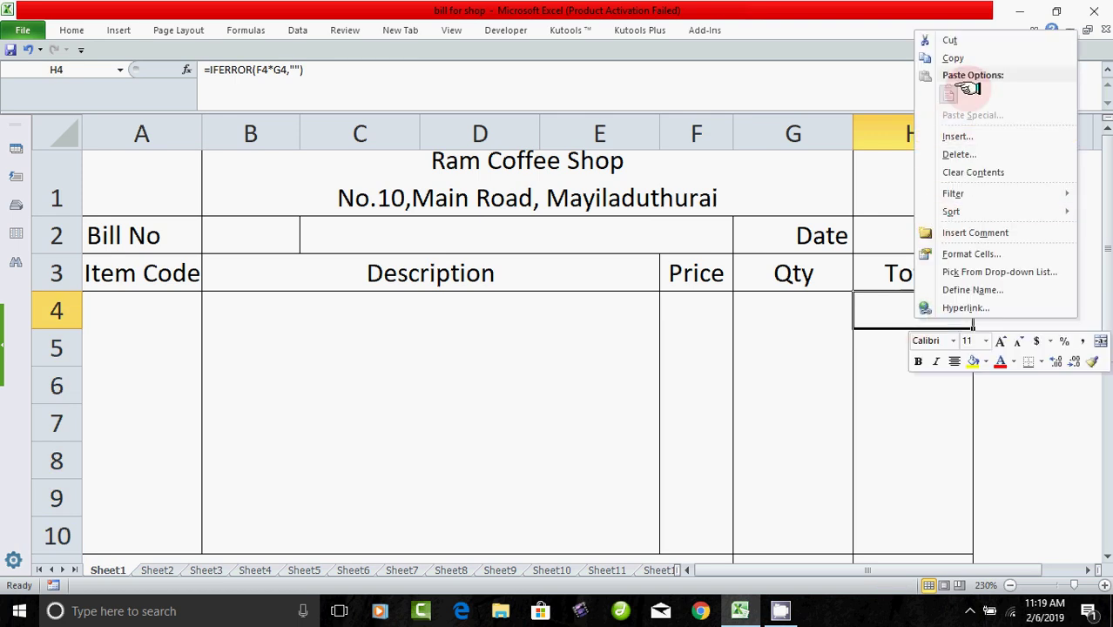
left_click(953, 57)
left_click_drag(901, 342, 912, 529)
right_click(906, 451)
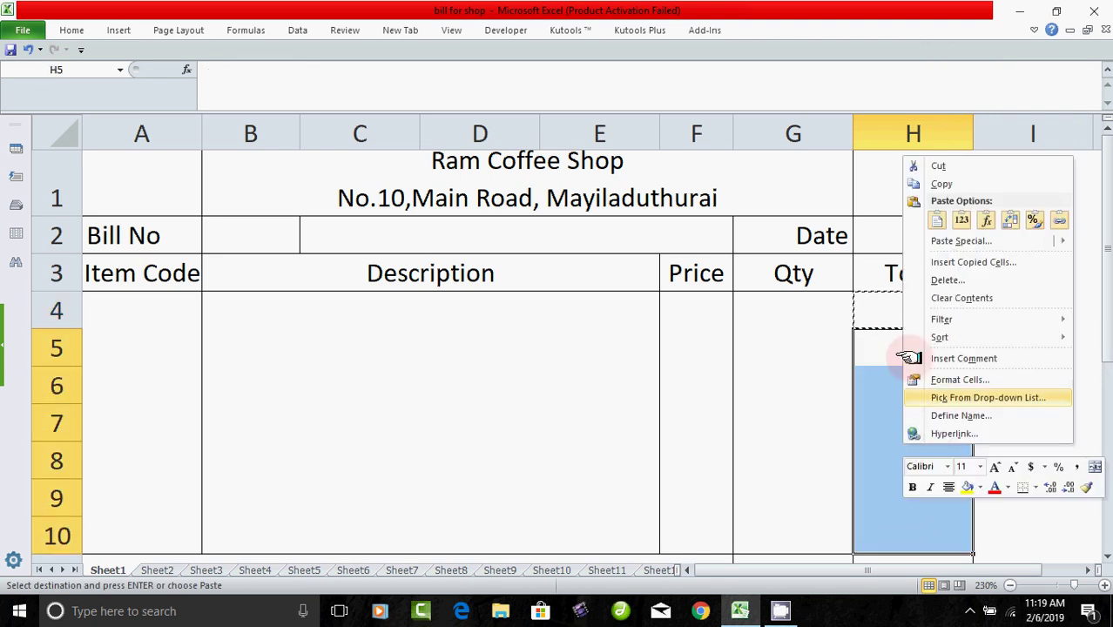
left_click(955, 242)
left_click(826, 164)
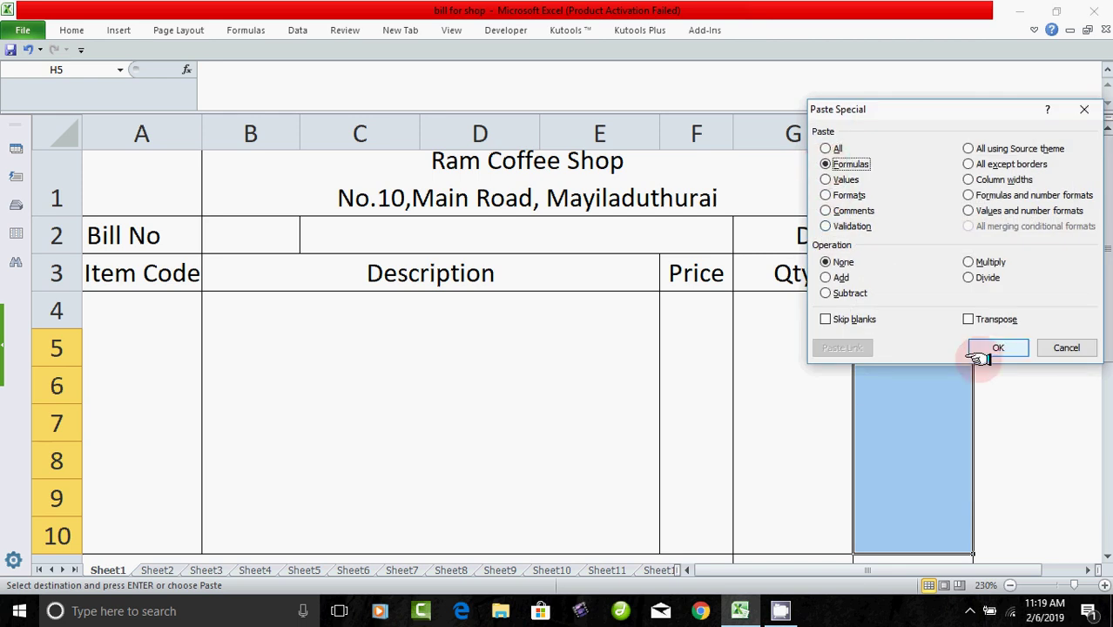
left_click(995, 349)
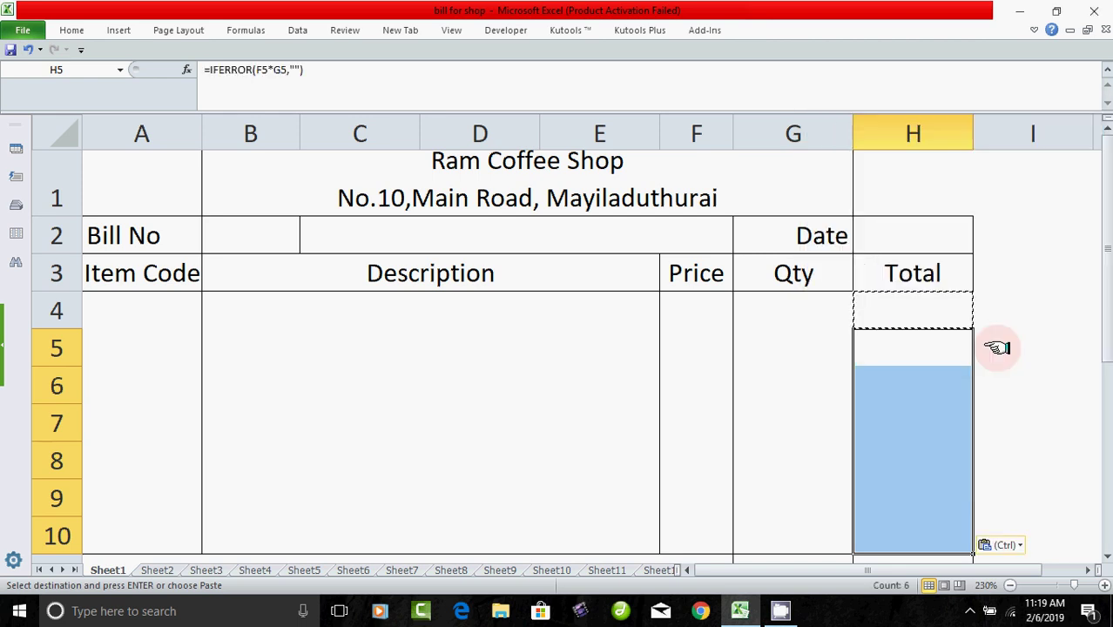
left_click(623, 431)
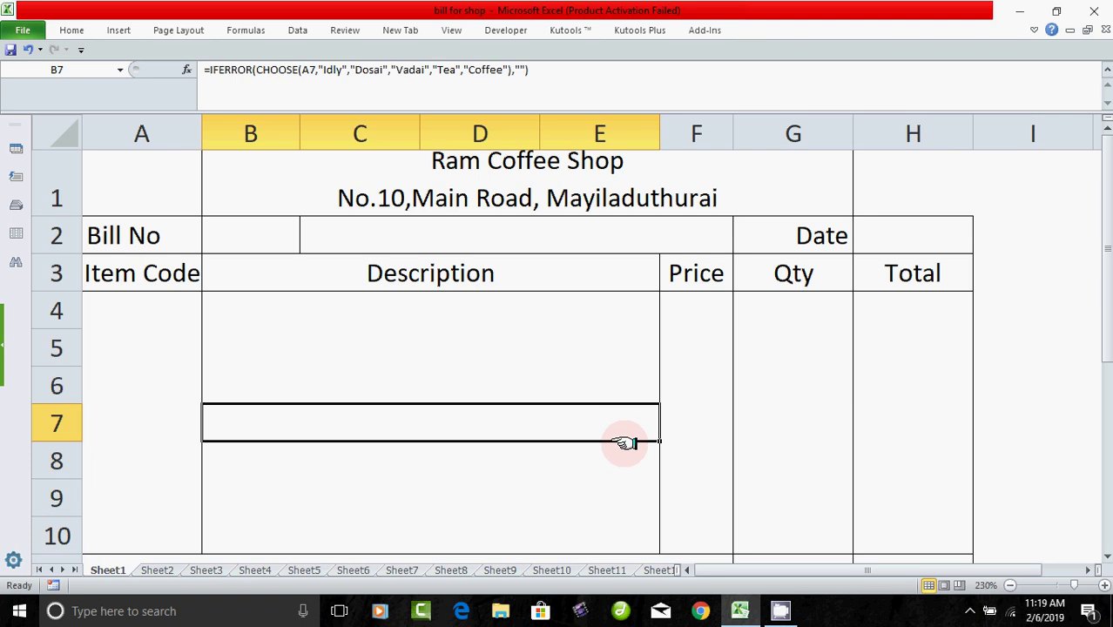
Enter code 1 (Idly) with quantity 5 and code 2 (Dosai) with quantity 2
left_click(173, 317)
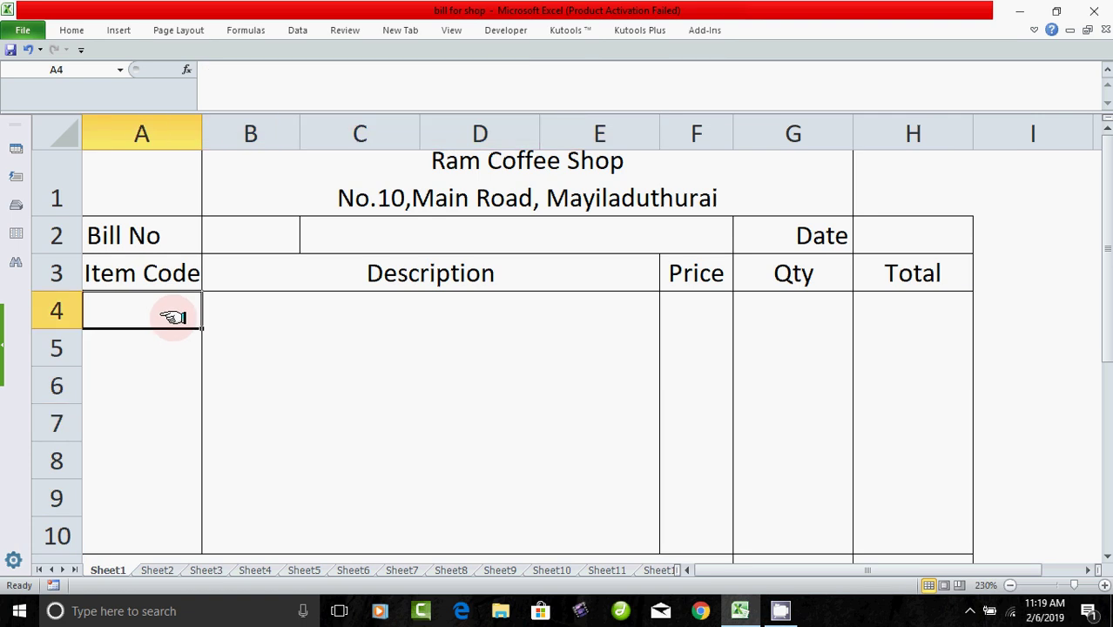
type("1")
key("Return")
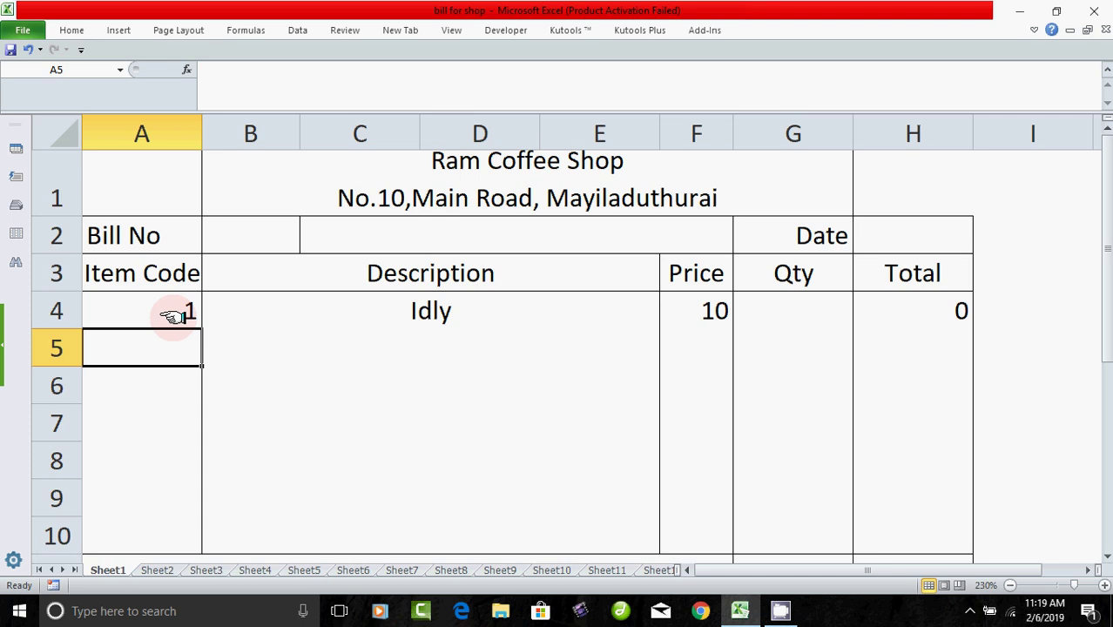
left_click(814, 314)
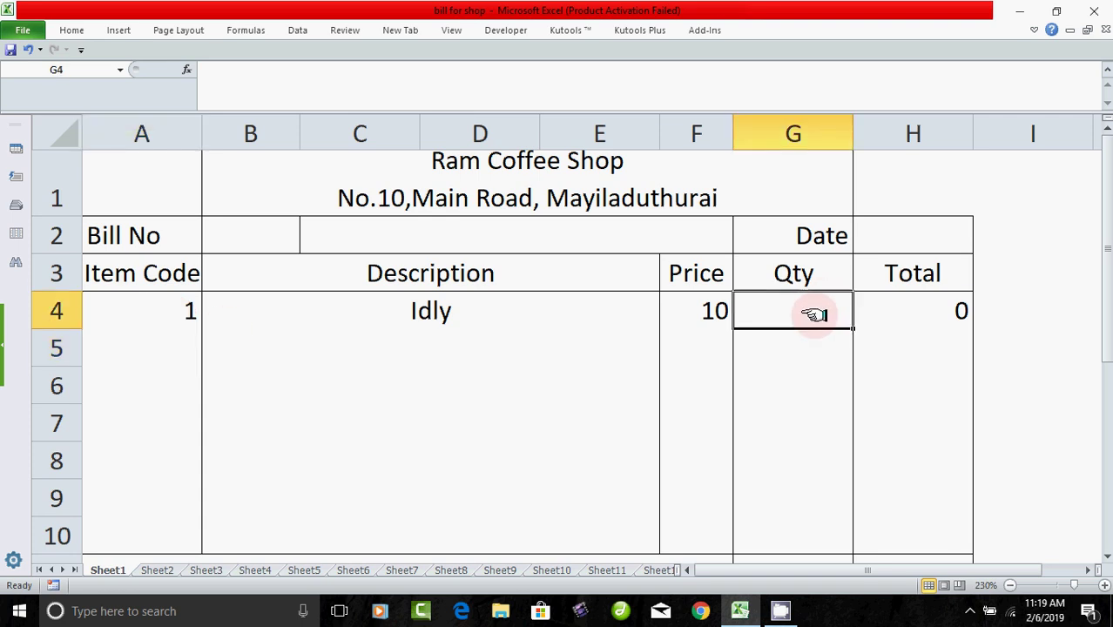
type("5")
key("Return")
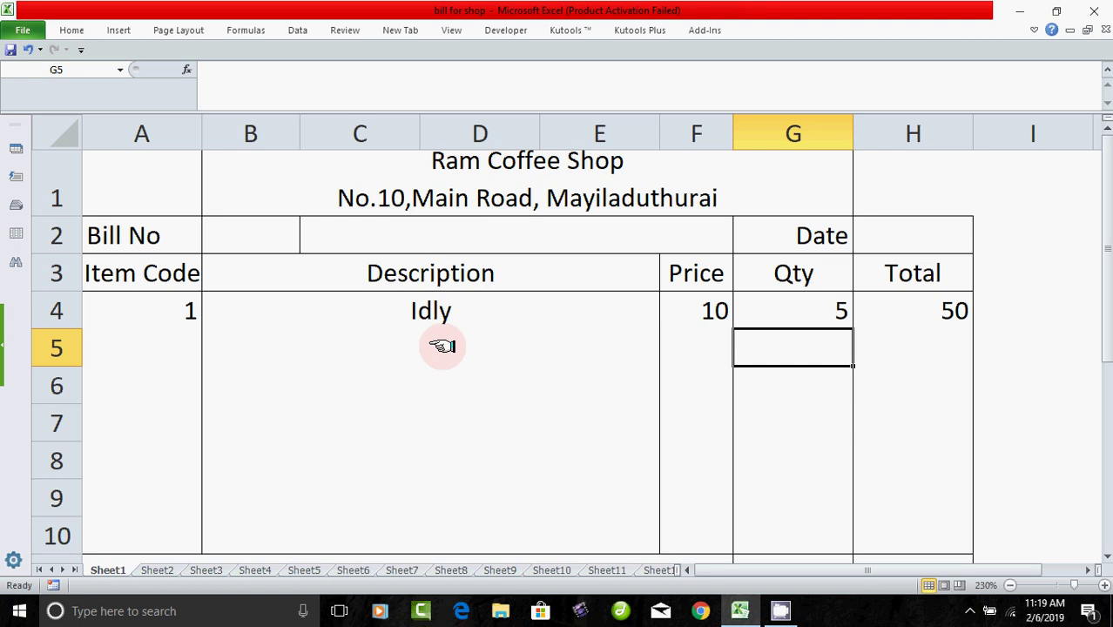
left_click(190, 342)
type("2")
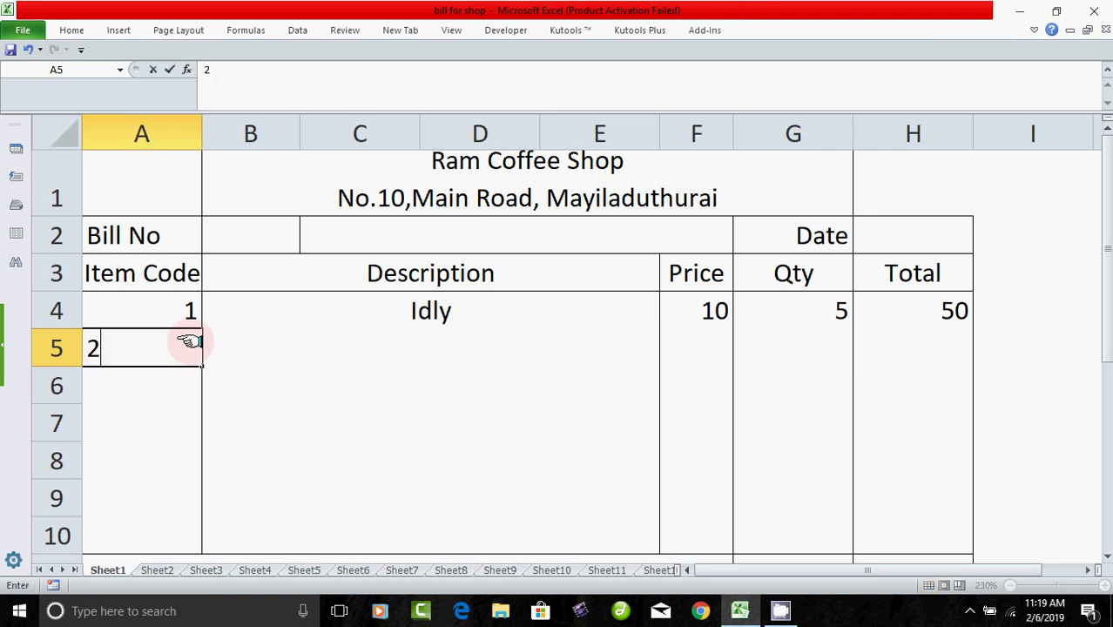
key("Return")
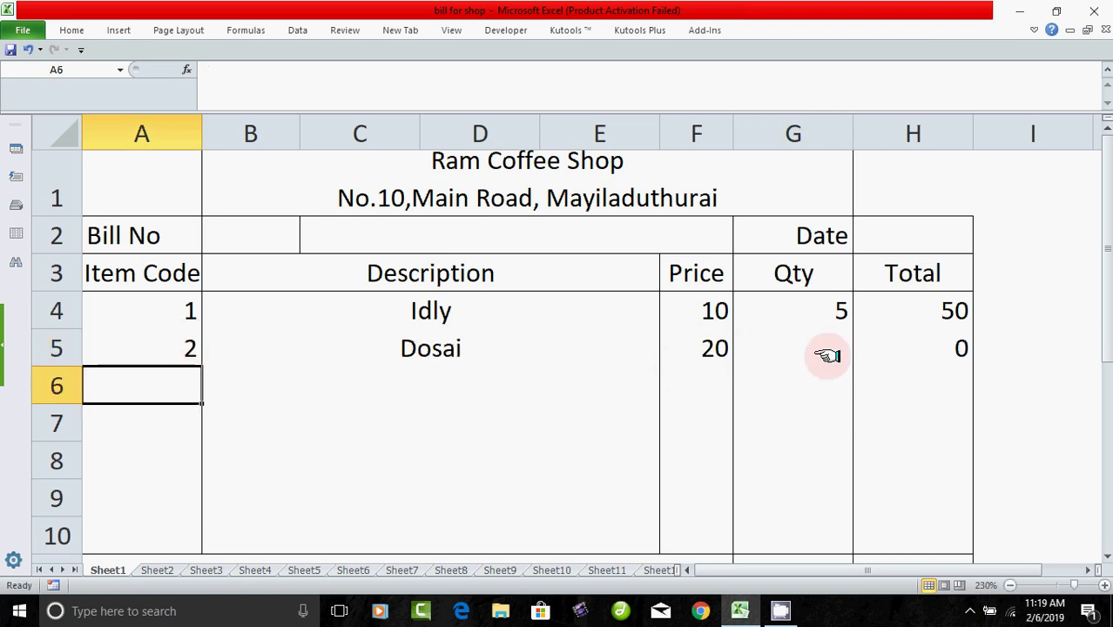
left_click(836, 352)
type("2")
left_click(811, 406)
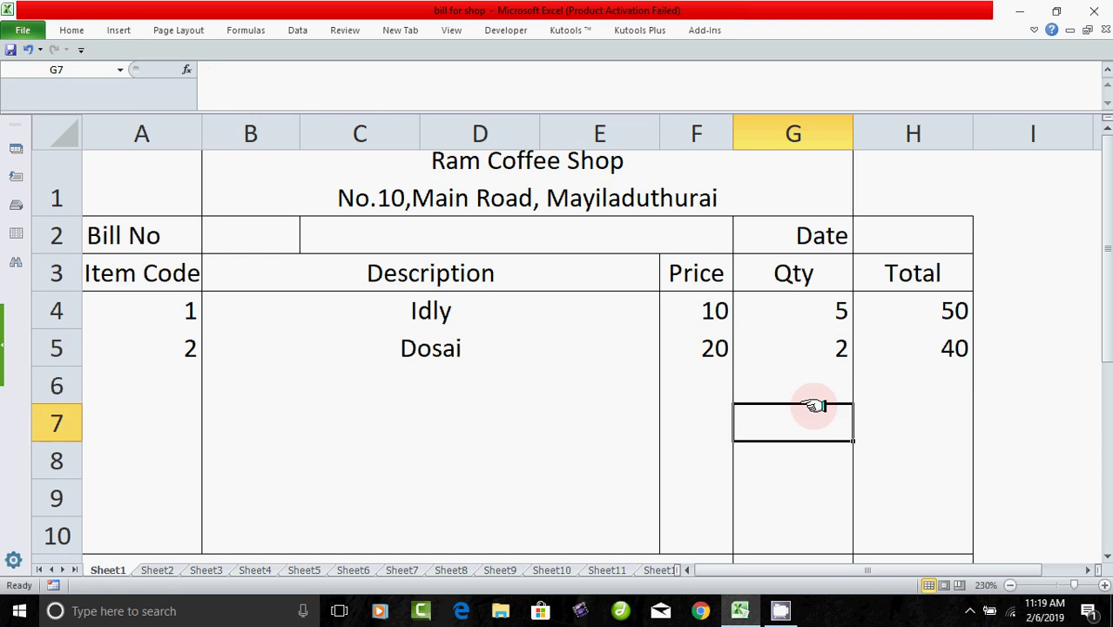
Enter code 3 (Vadai) with quantity 5 and code 4 (Tea) with quantity 10
left_click(183, 379)
type("3")
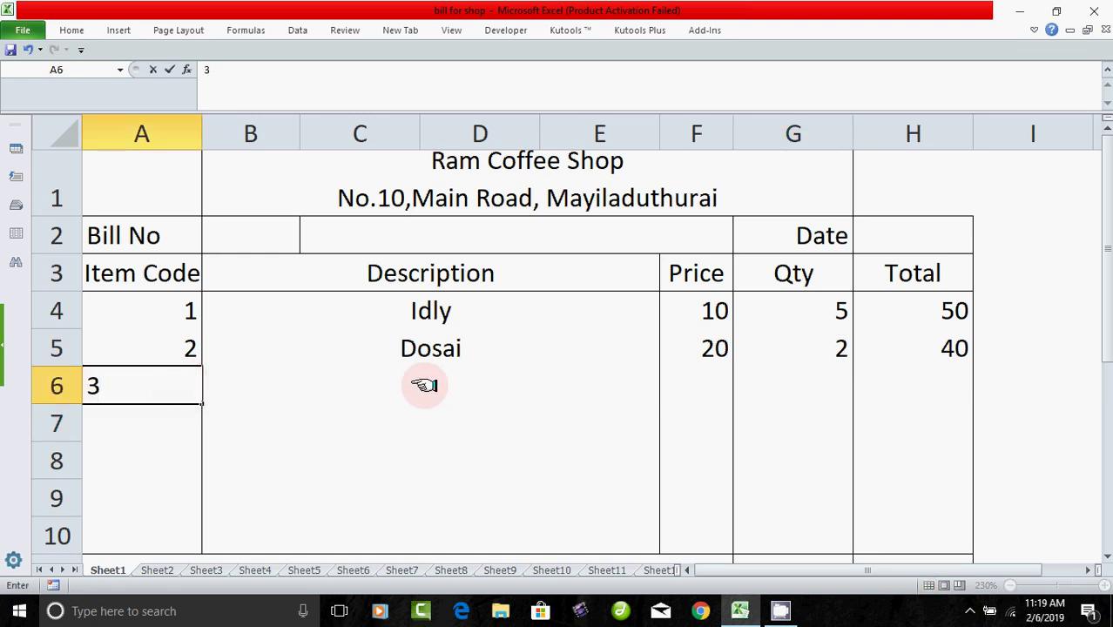
key("Return")
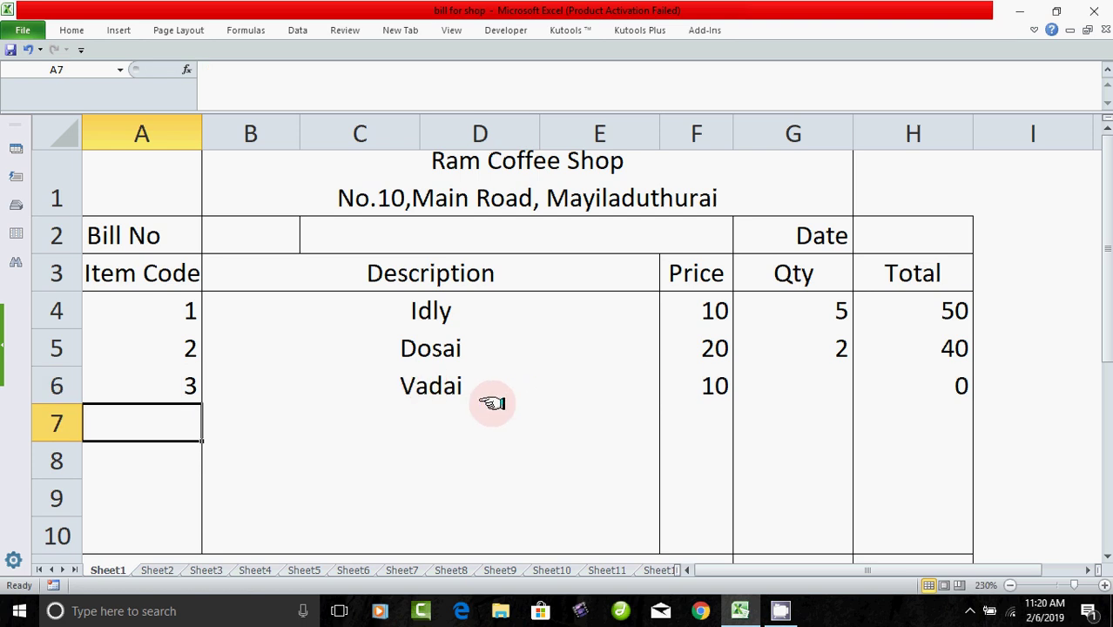
left_click(838, 392)
type("5")
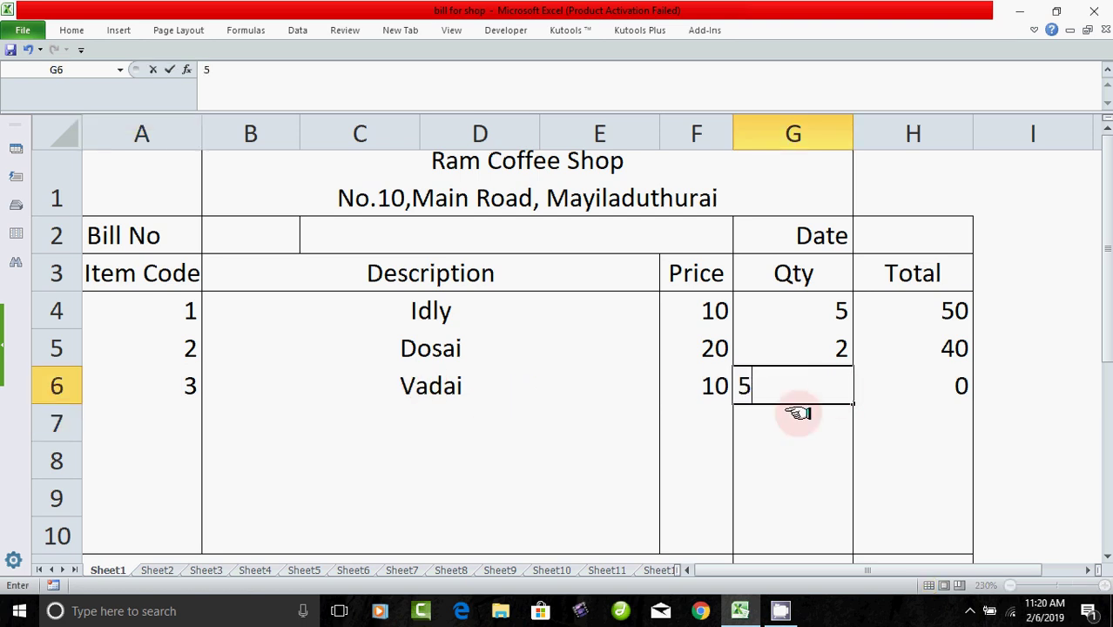
key("Return")
left_click(183, 420)
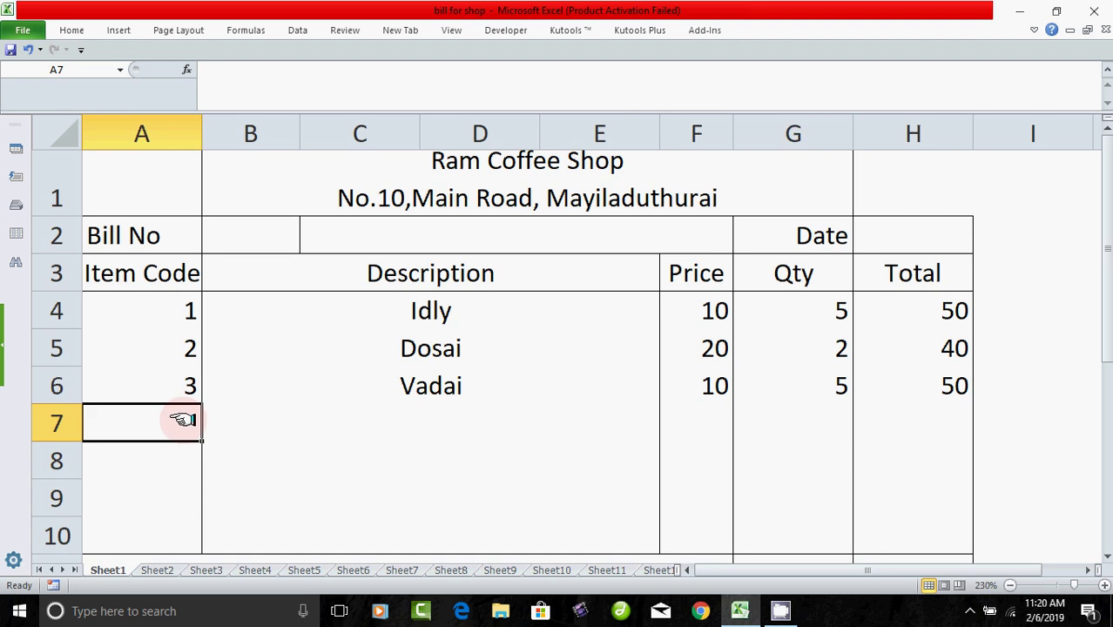
type("4")
key("Return")
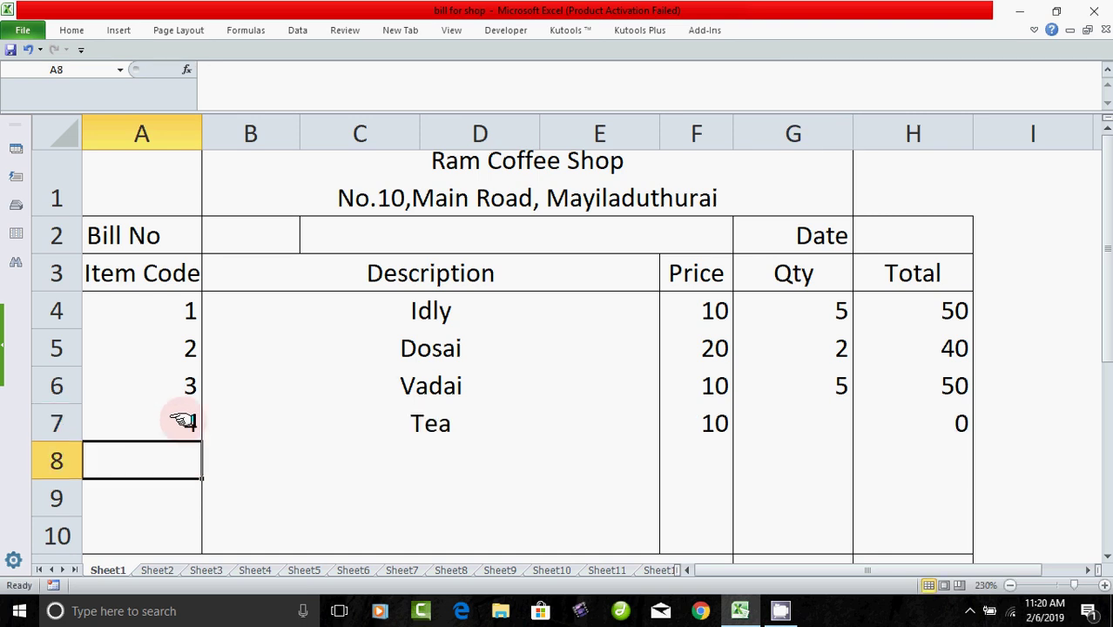
left_click(827, 424)
type("10")
key("Return")
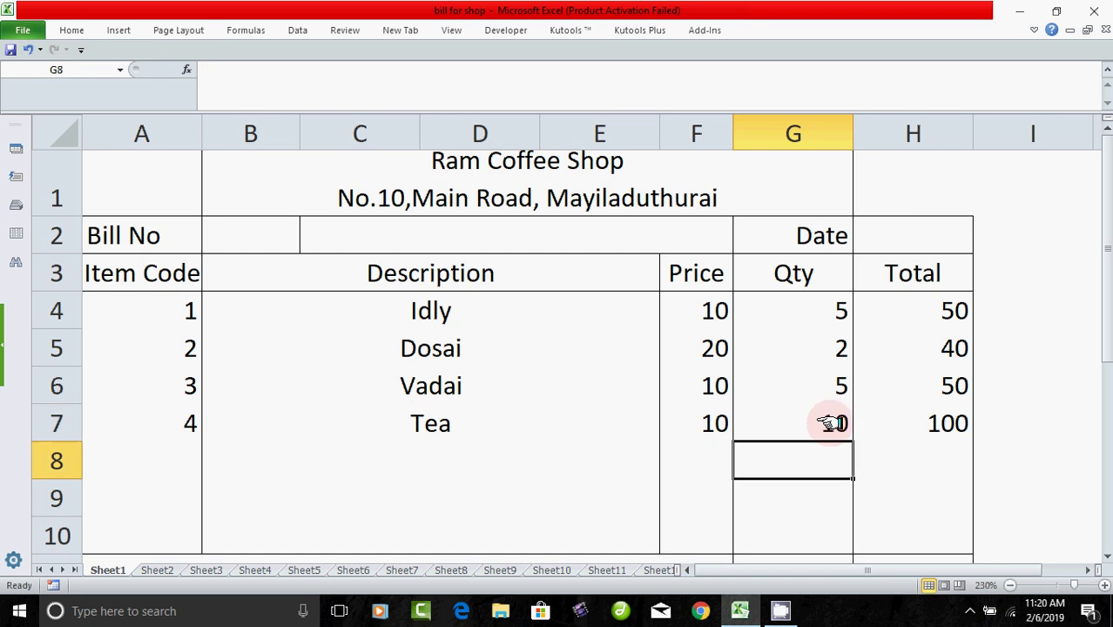
Enter code 5 (Coffee) in A8 with quantity 5
left_click(198, 456)
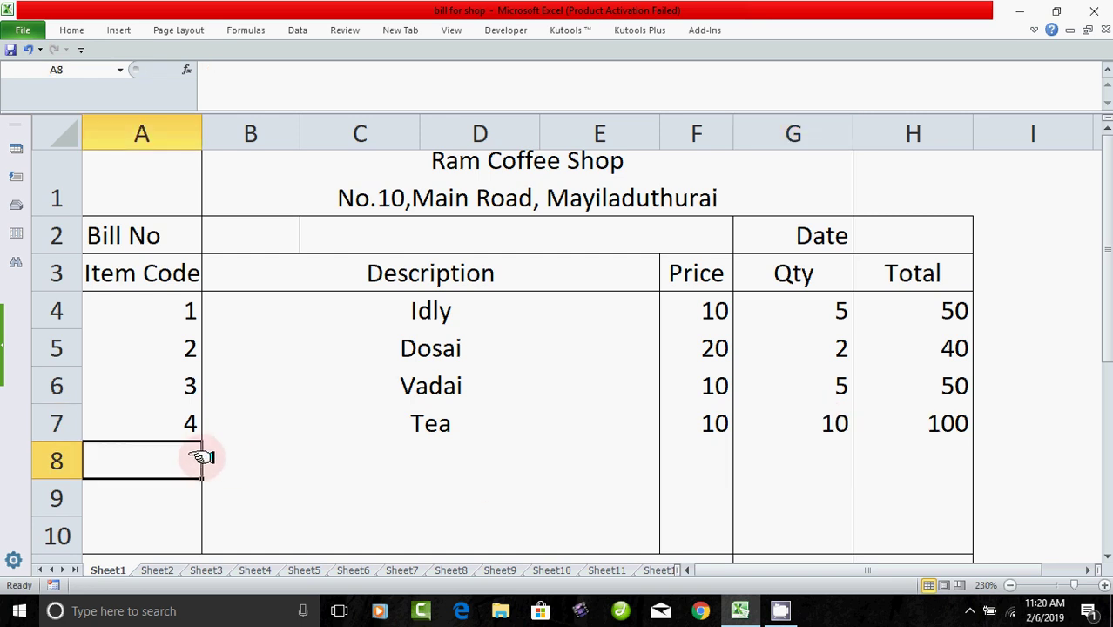
type("5")
left_click(287, 468)
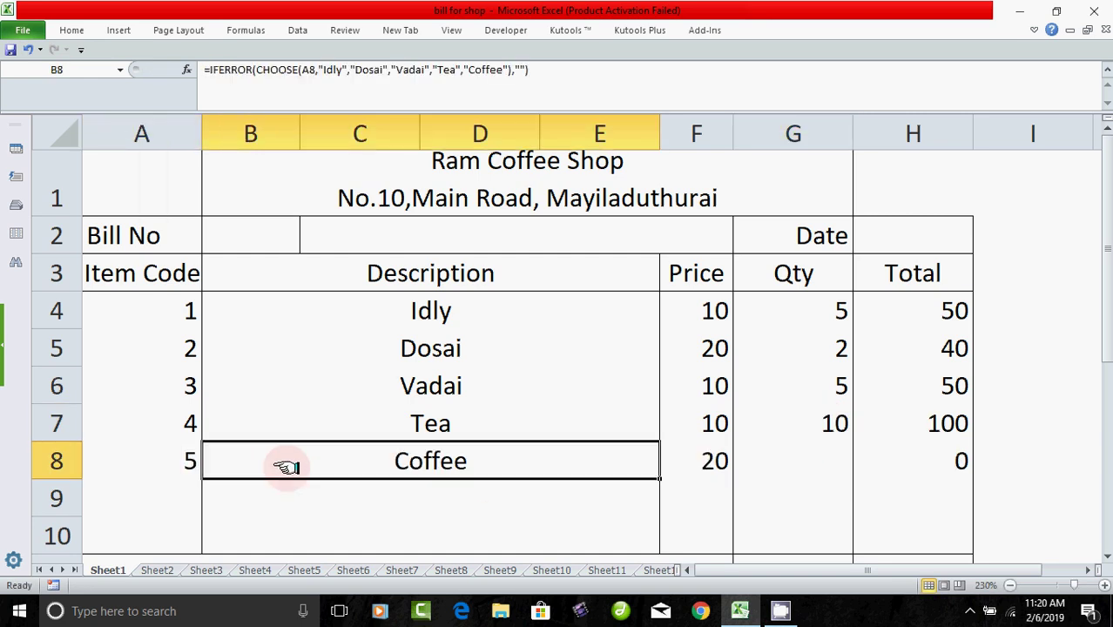
left_click(833, 468)
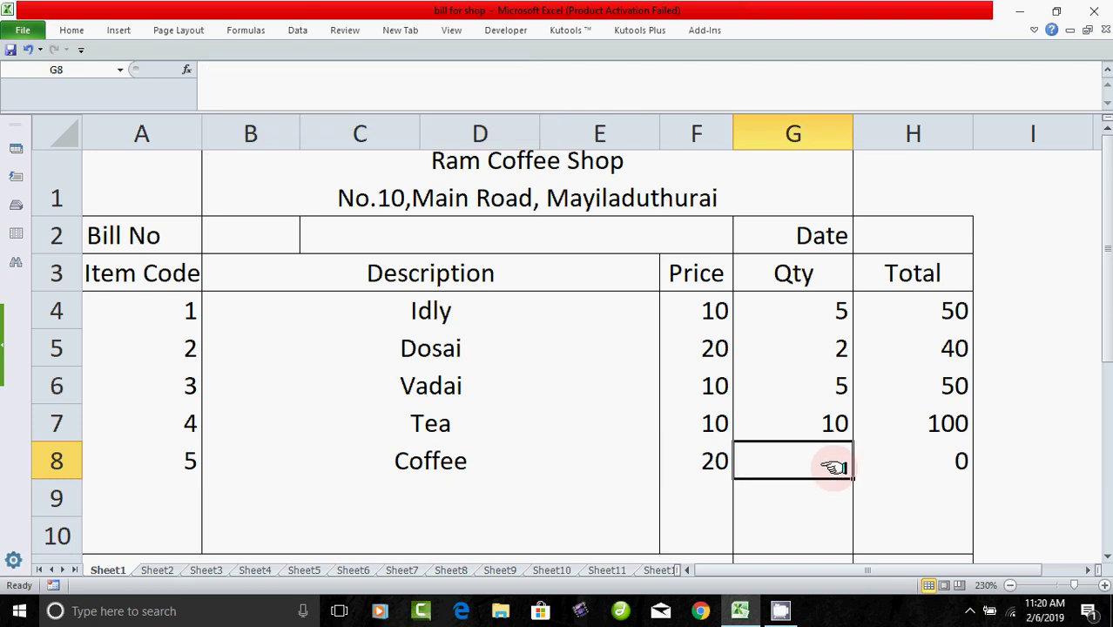
type("5")
left_click(832, 527)
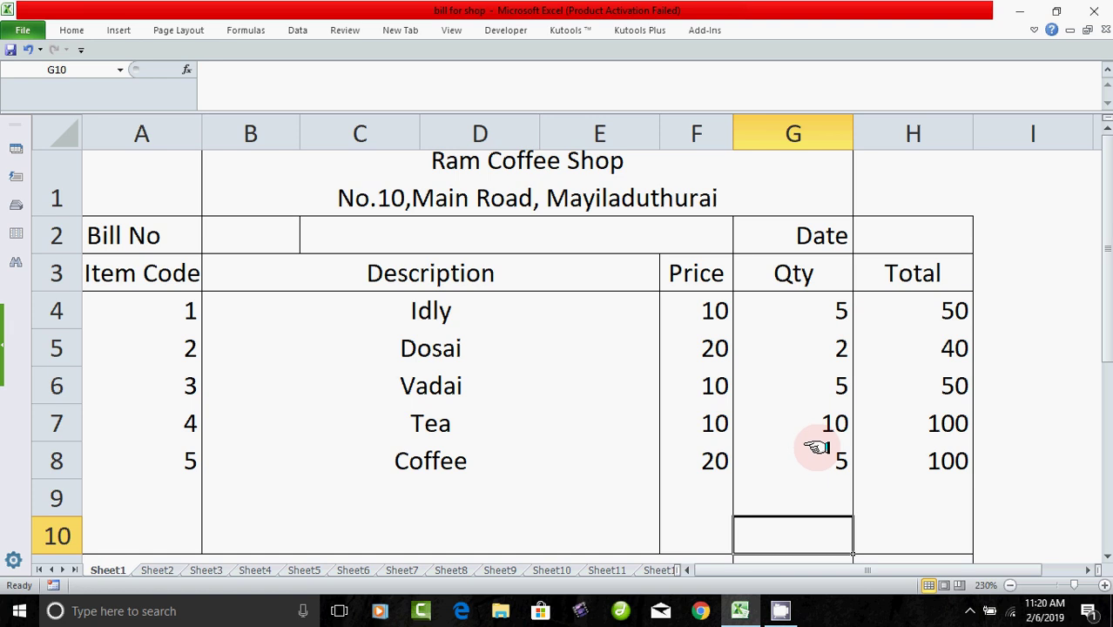
left_click(248, 236)
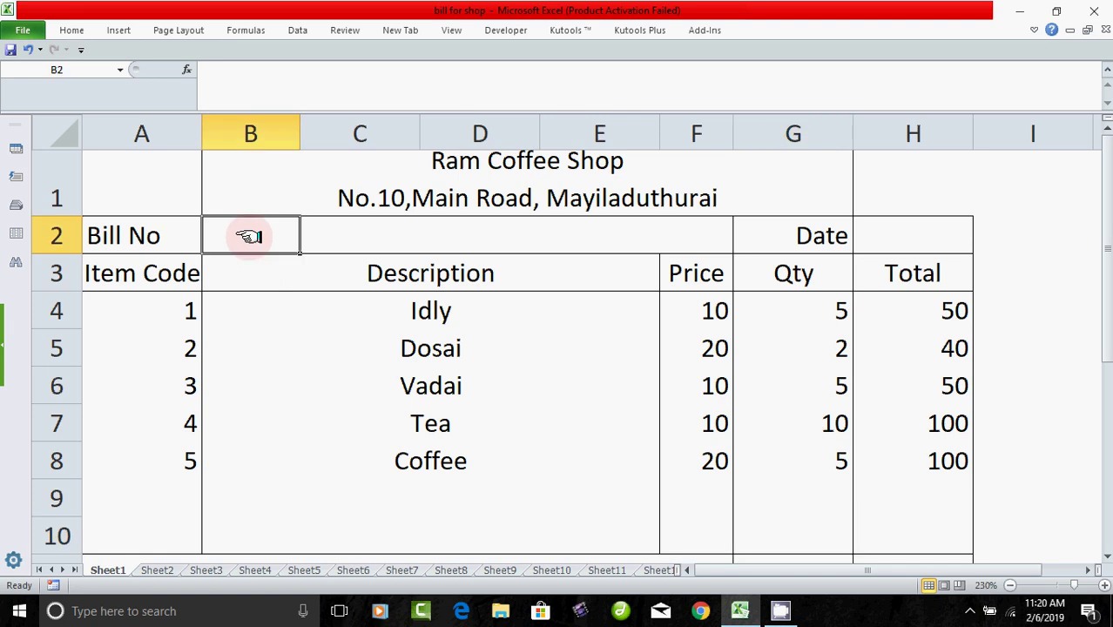
type("1000")
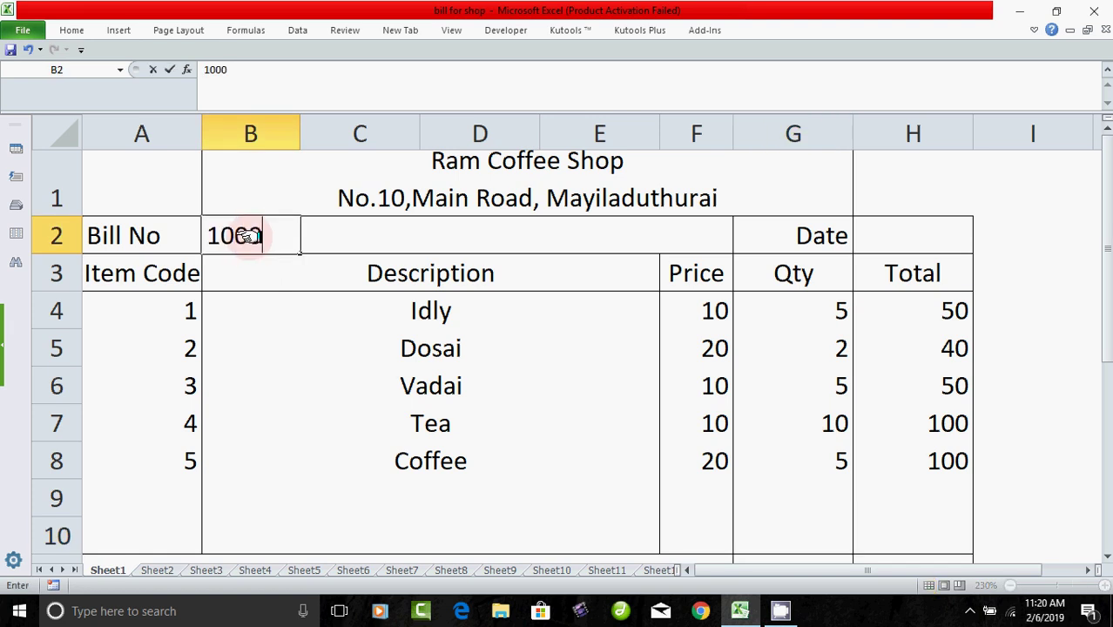
left_click(278, 279)
left_click(270, 246)
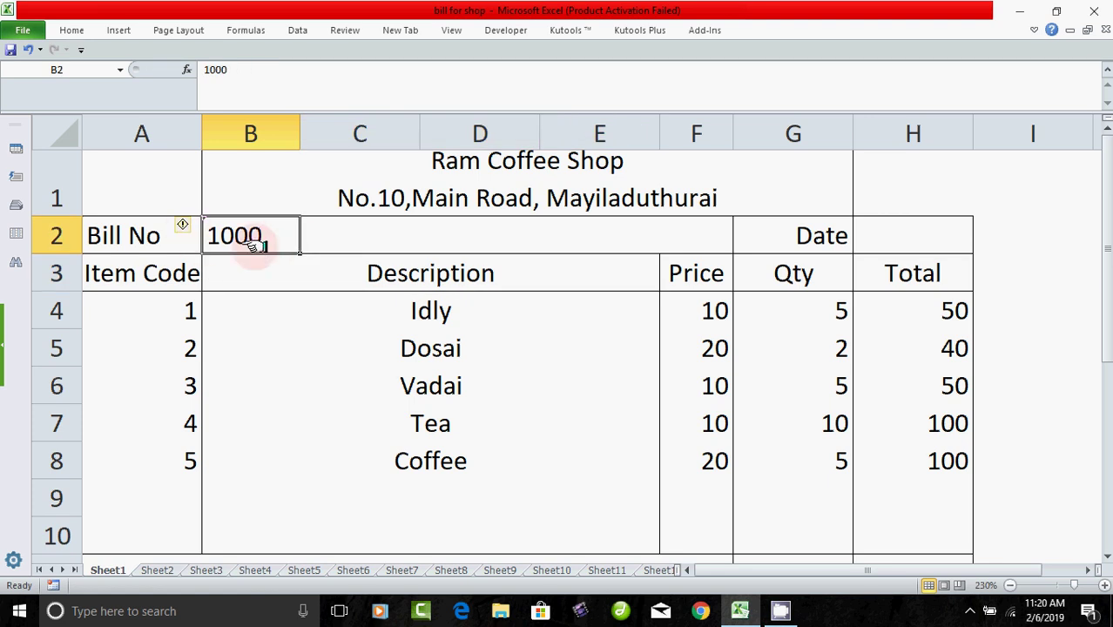
left_click(911, 239)
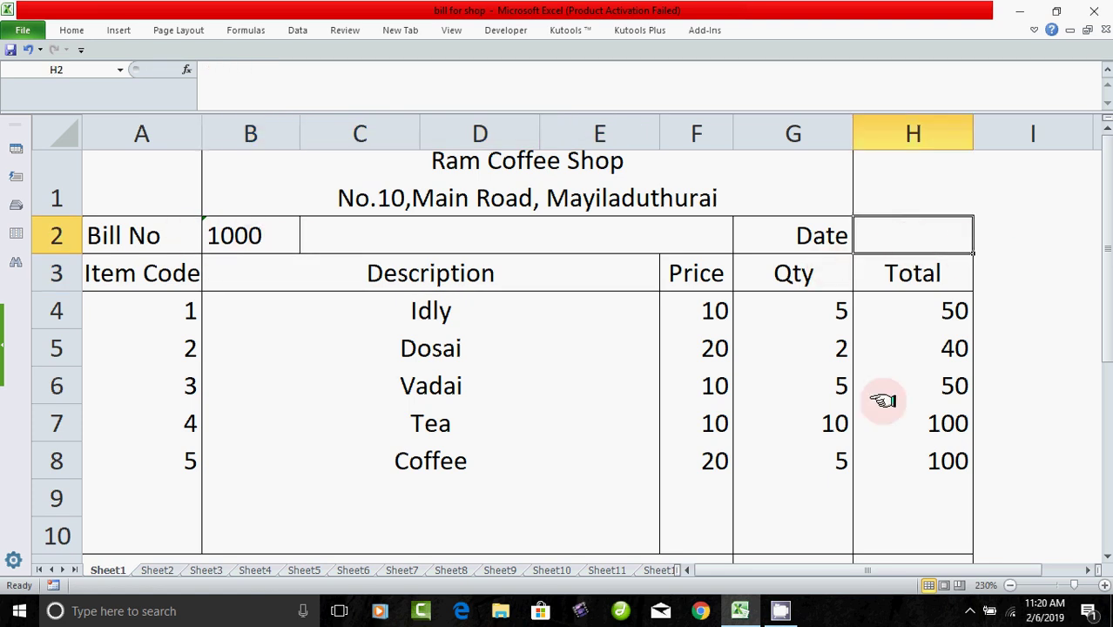
scroll(871, 399, "down", 2)
left_click(900, 323)
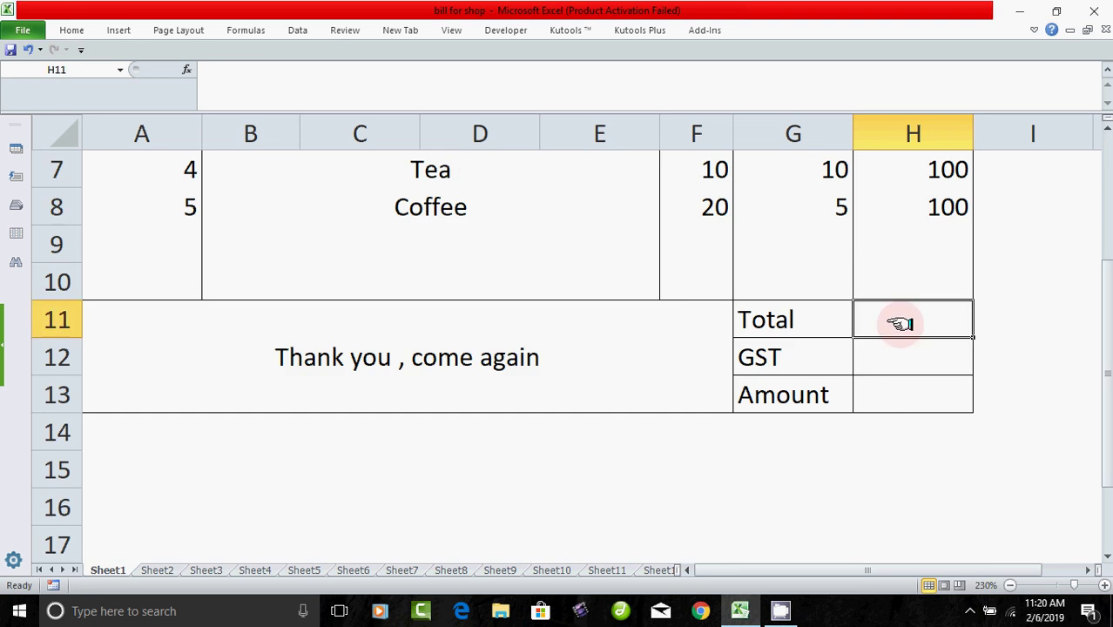
left_click(436, 383)
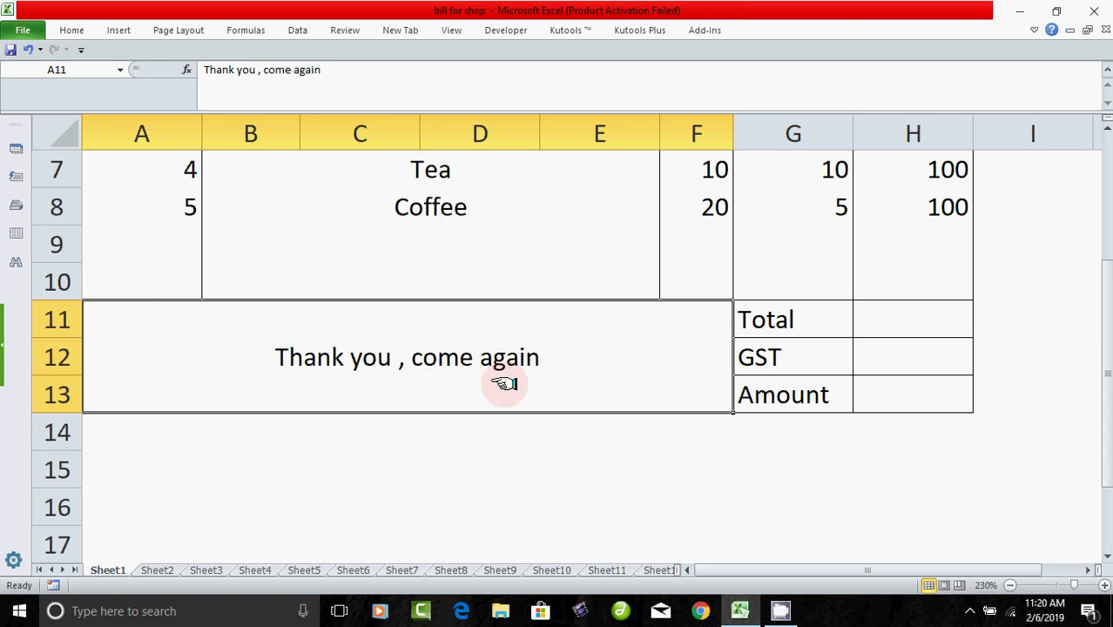
scroll(507, 385, "up", 1)
scroll(510, 385, "up", 1)
scroll(512, 387, "down", 1)
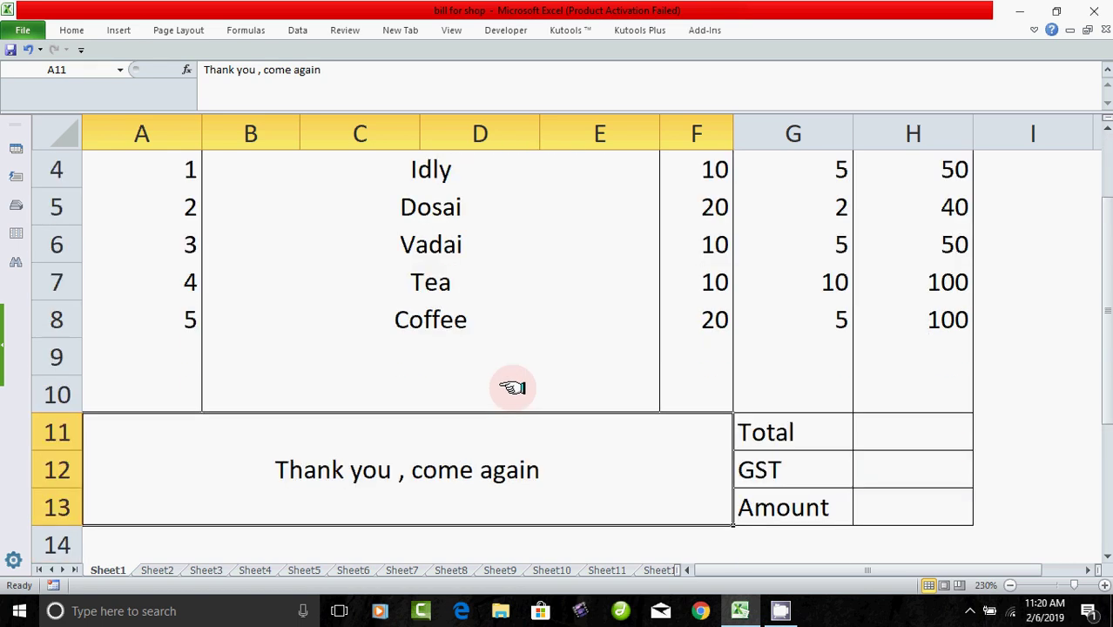
left_click(875, 433)
scroll(874, 440, "up", 1)
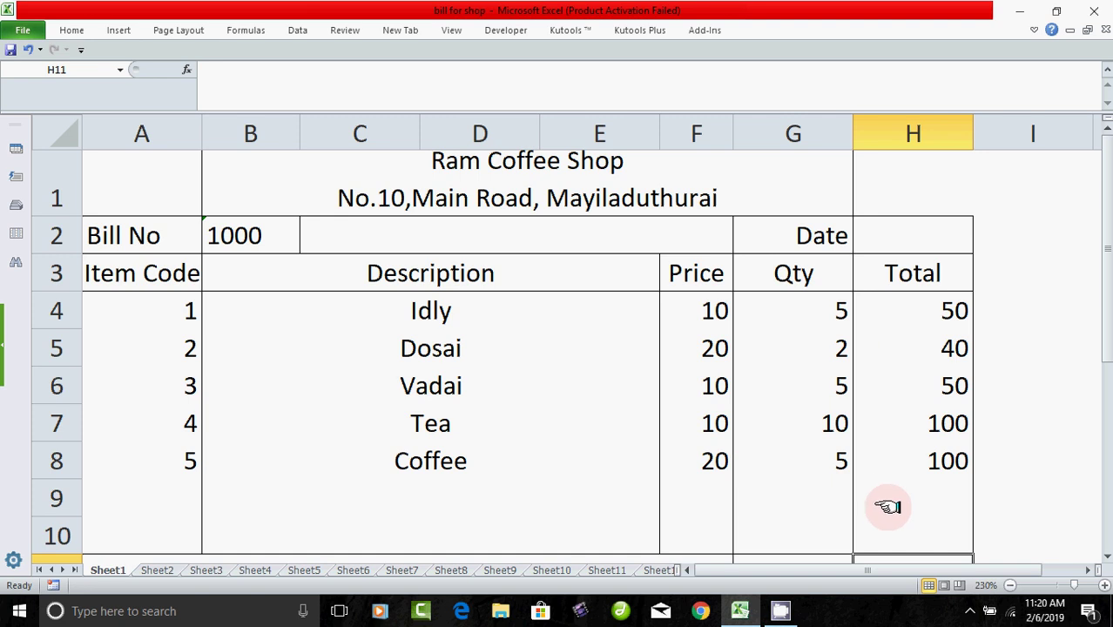
scroll(887, 505, "down", 1)
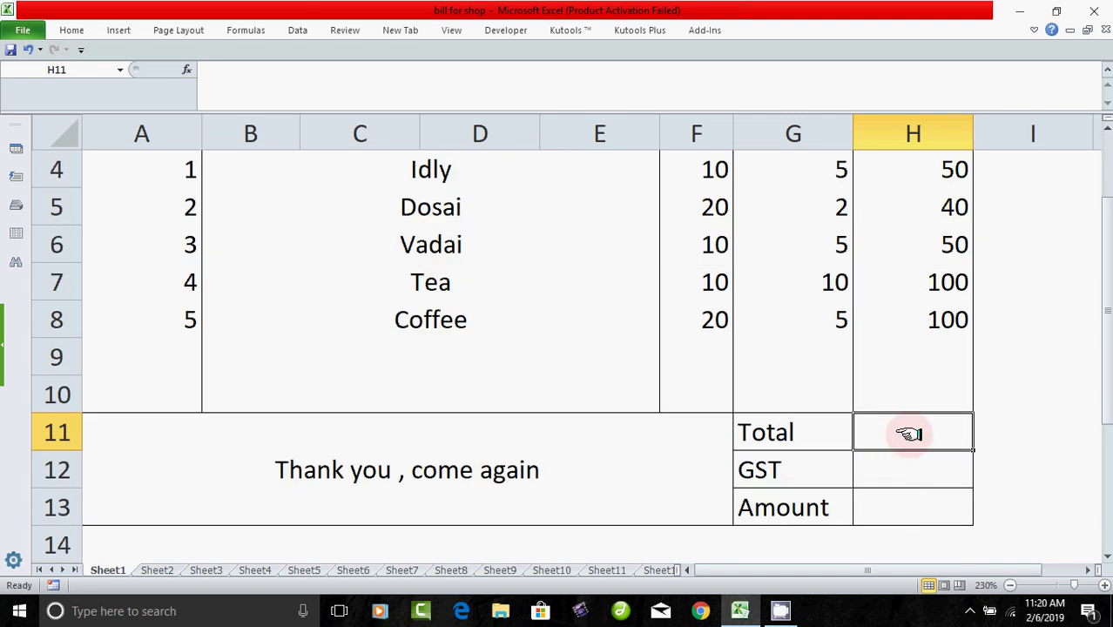
Enter =SUM(H4:H10) in the Total cell H11, showing 340
type("=")
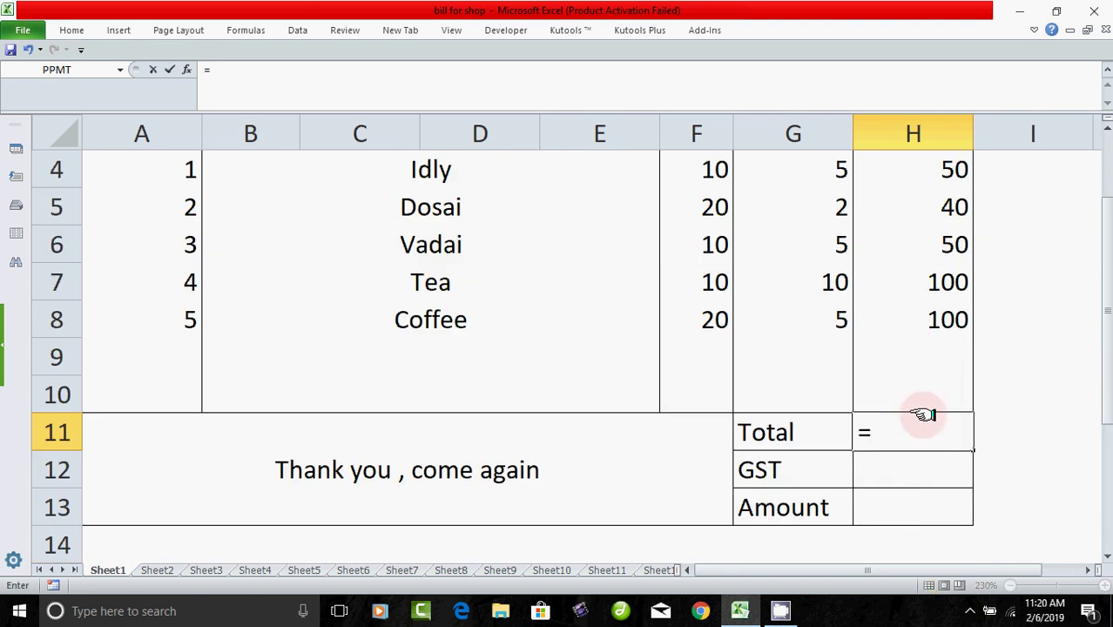
type("su")
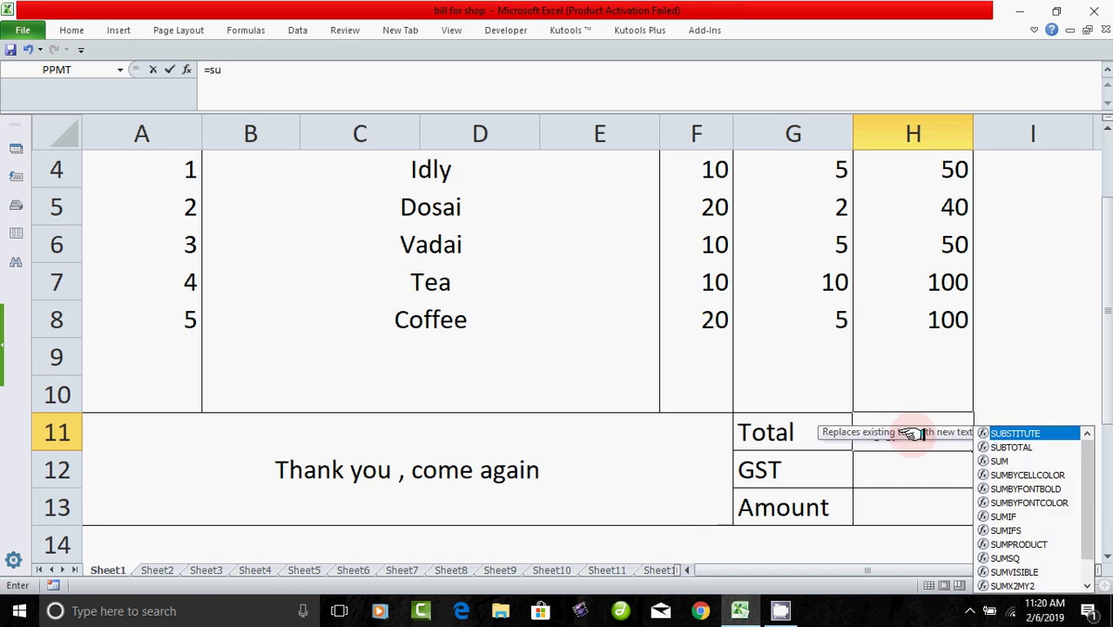
type("m(")
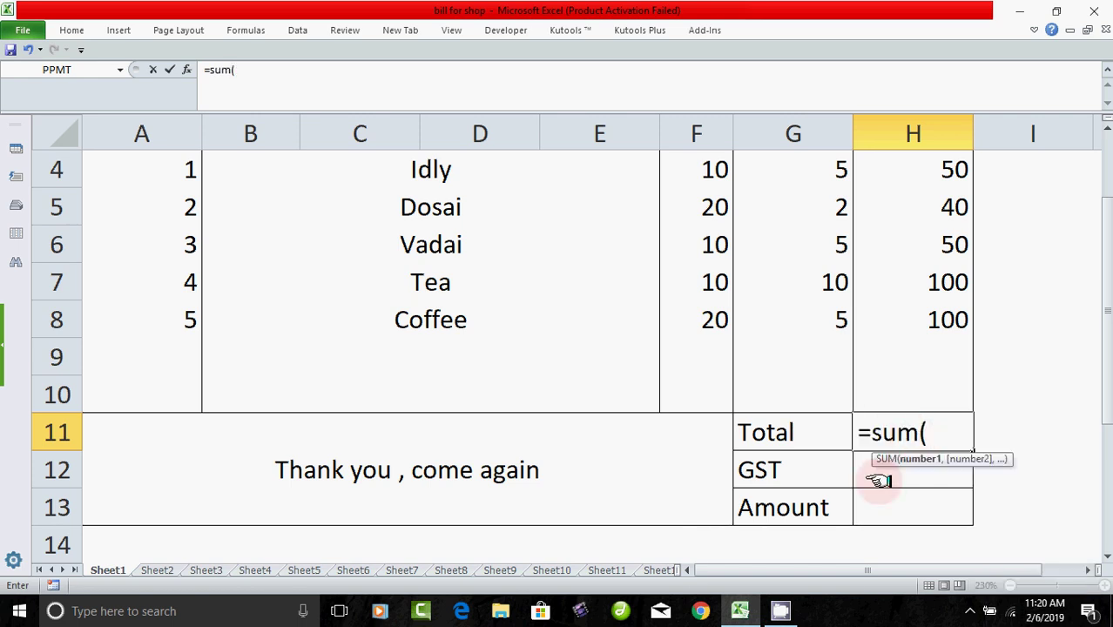
left_click_drag(951, 392, 932, 145)
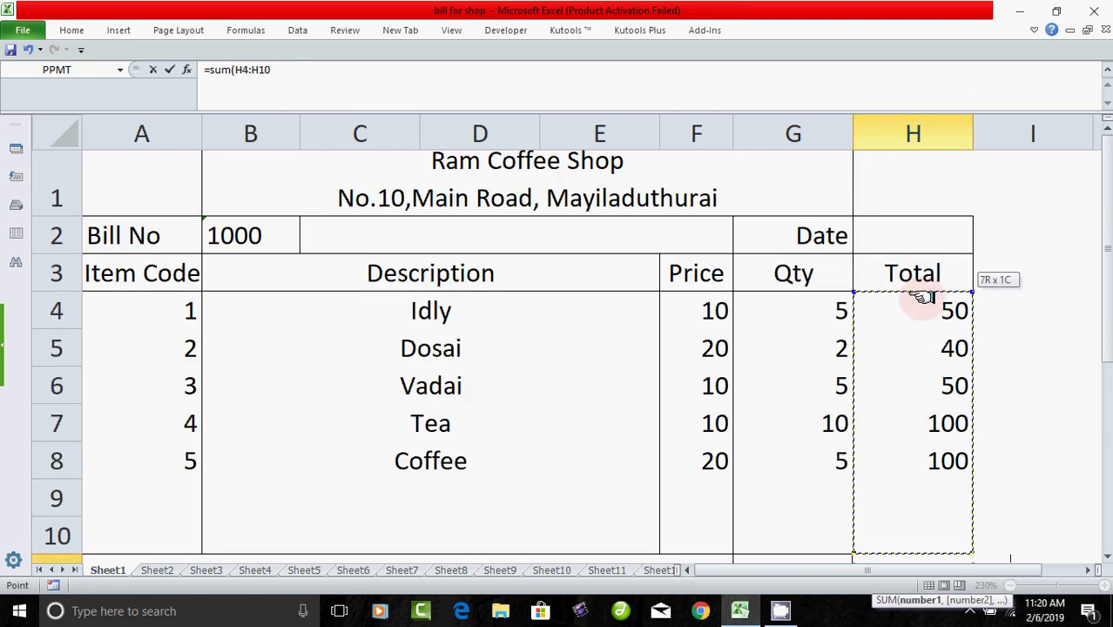
left_click_drag(931, 145, 920, 303)
scroll(920, 422, "down", 1)
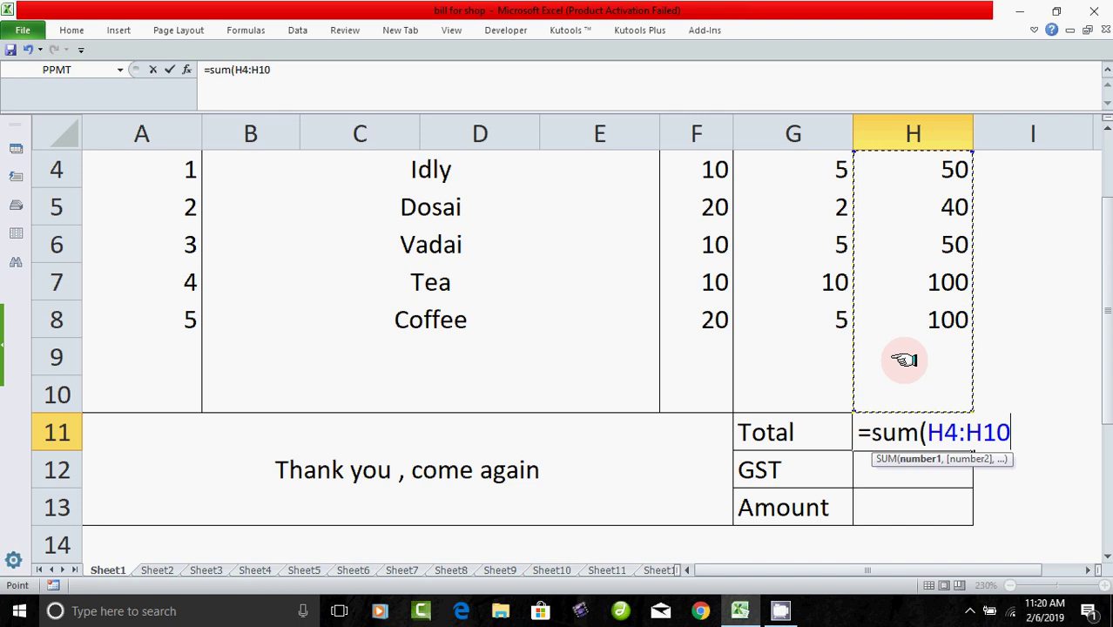
type(")")
key("Return")
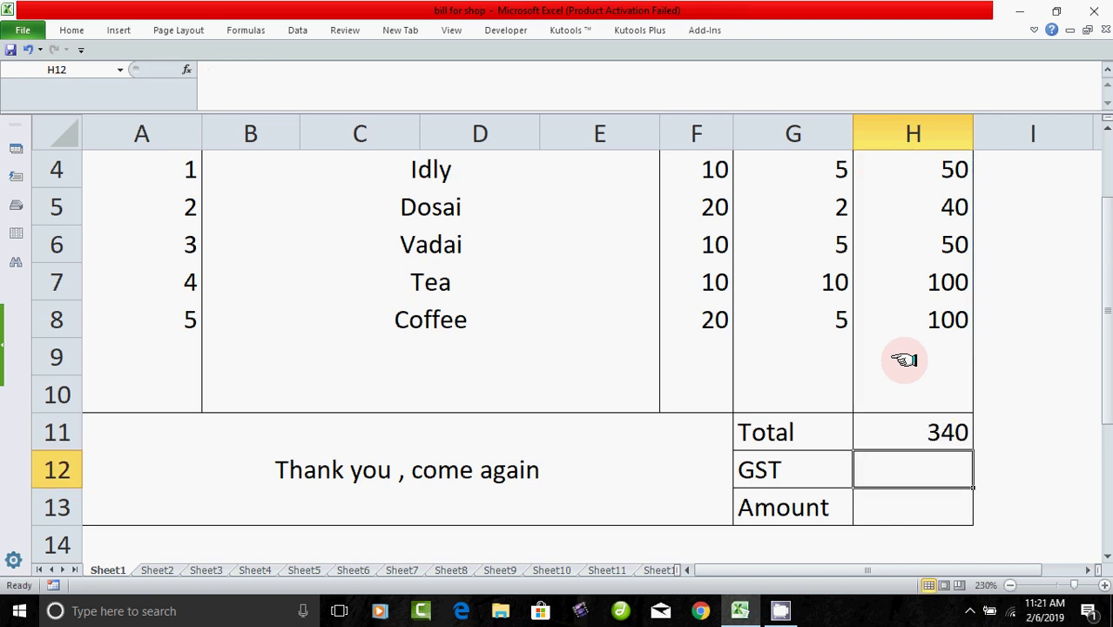
left_click(906, 433)
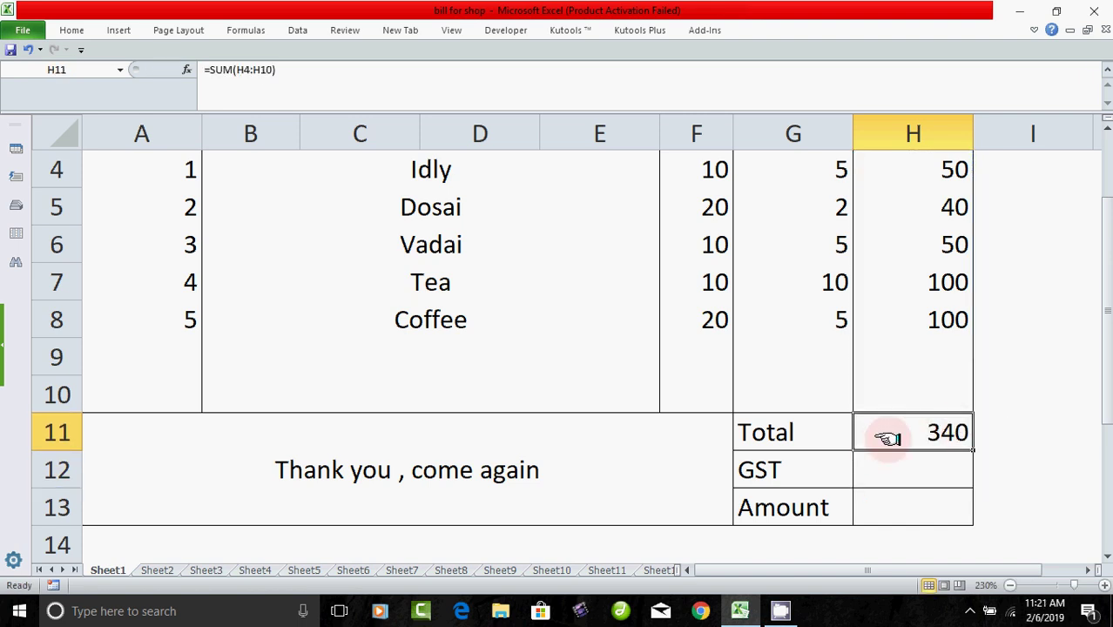
left_click(915, 480)
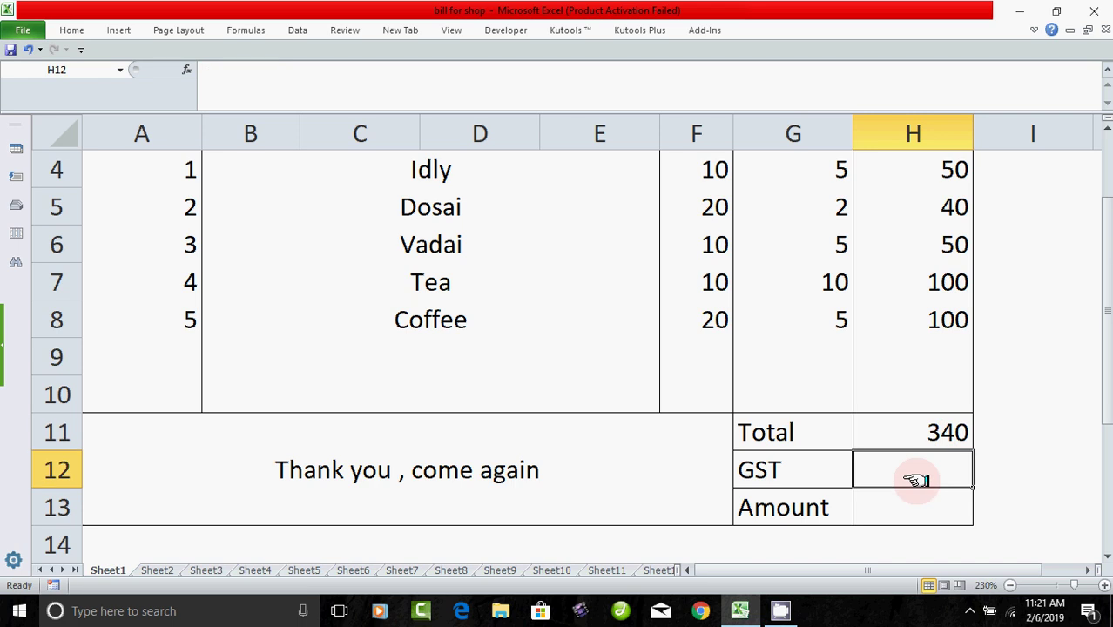
Enter =H11*5% in the GST cell H12, showing 17
type("=")
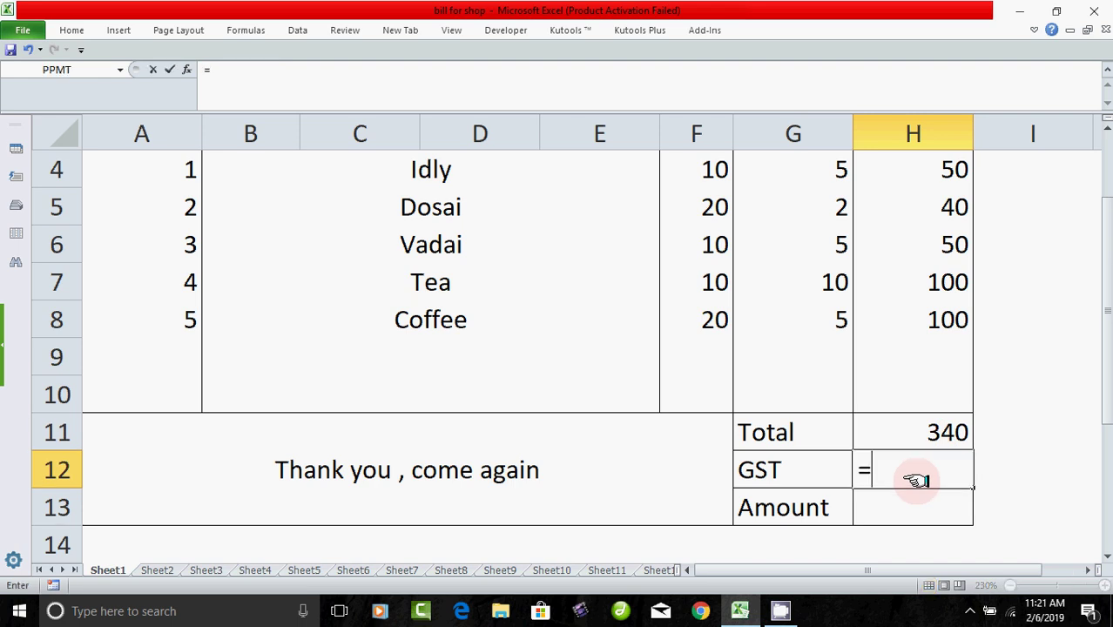
left_click(943, 434)
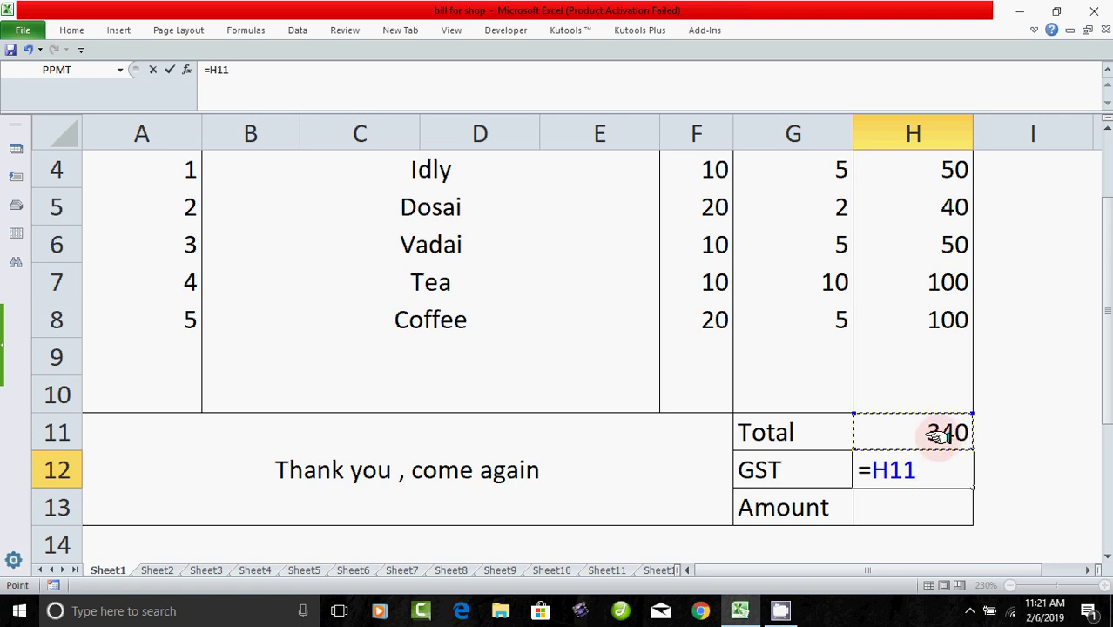
type("*")
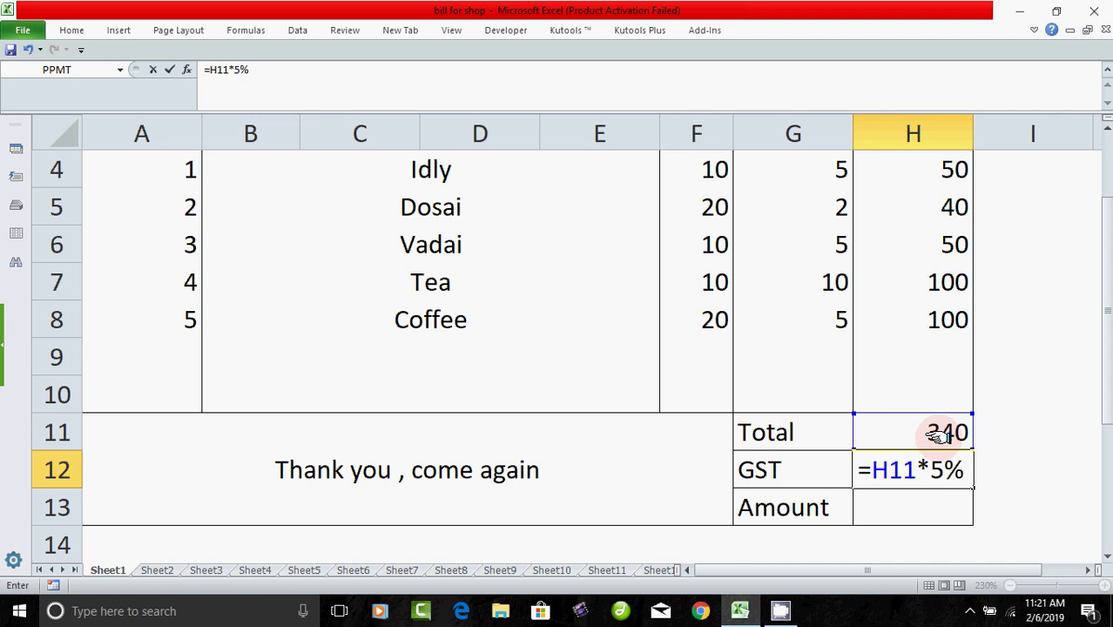
key("Return")
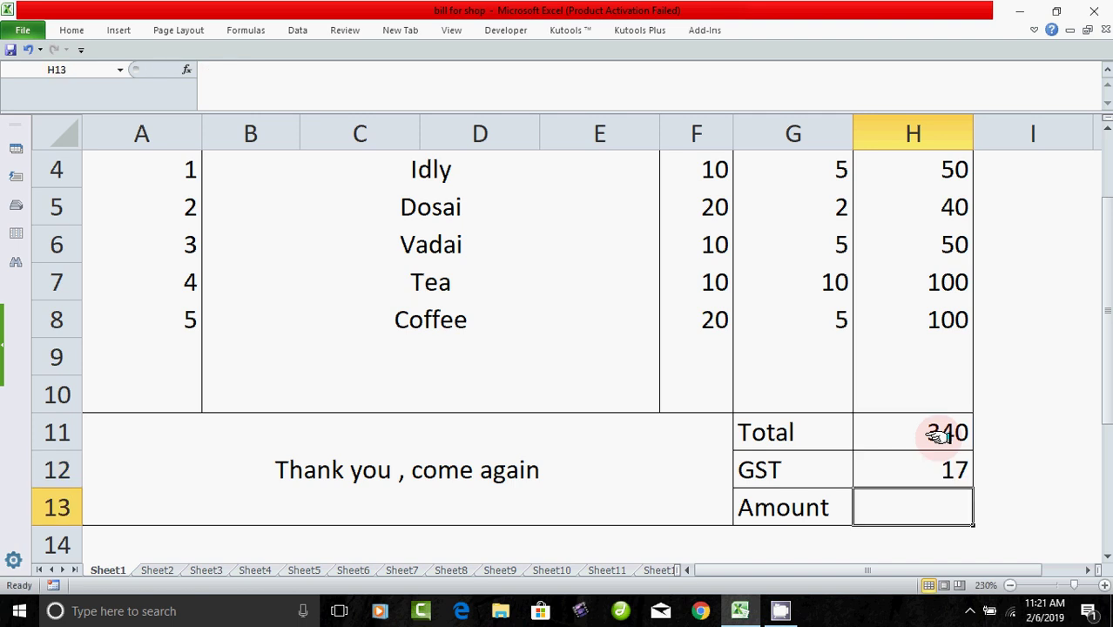
left_click(941, 469)
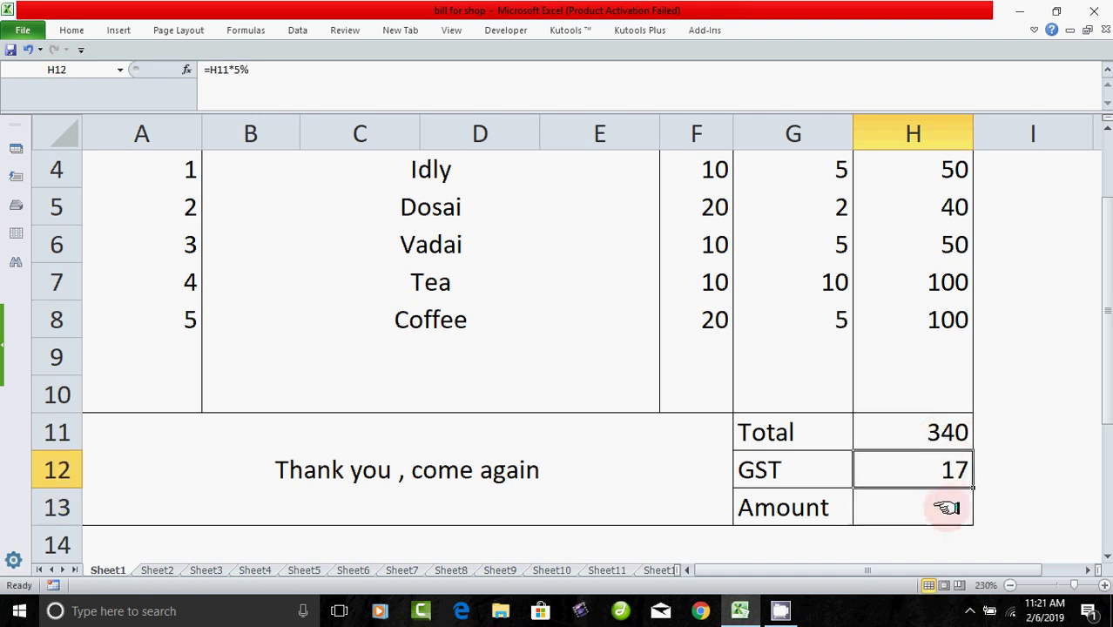
left_click(943, 506)
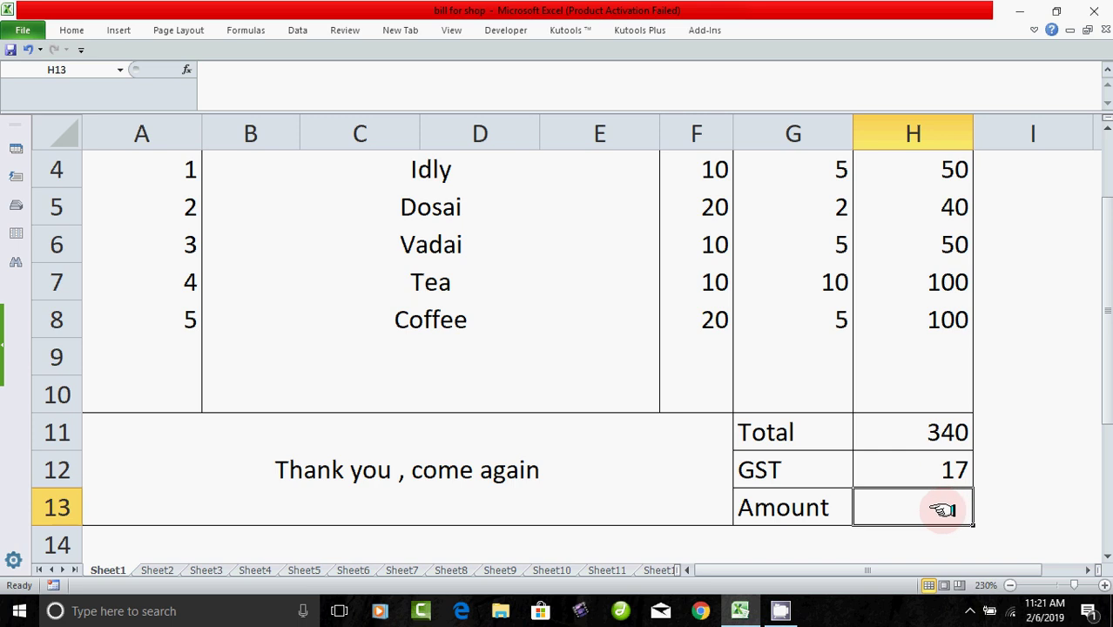
Enter =H11+H12 in the Amount cell H13, showing 357
type("=")
left_click(945, 433)
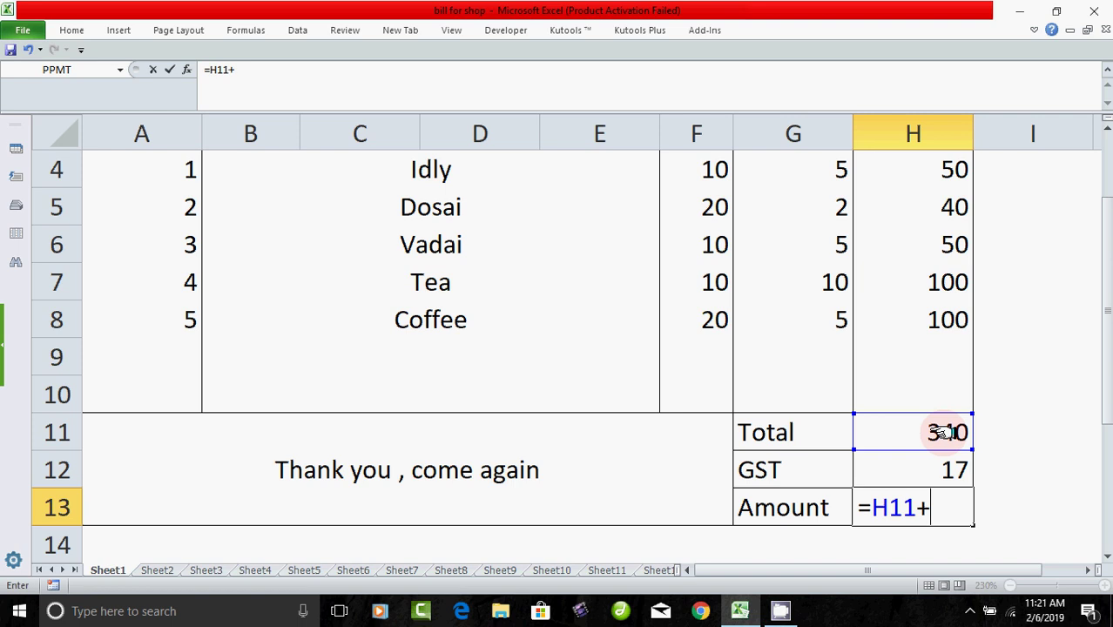
left_click(930, 472)
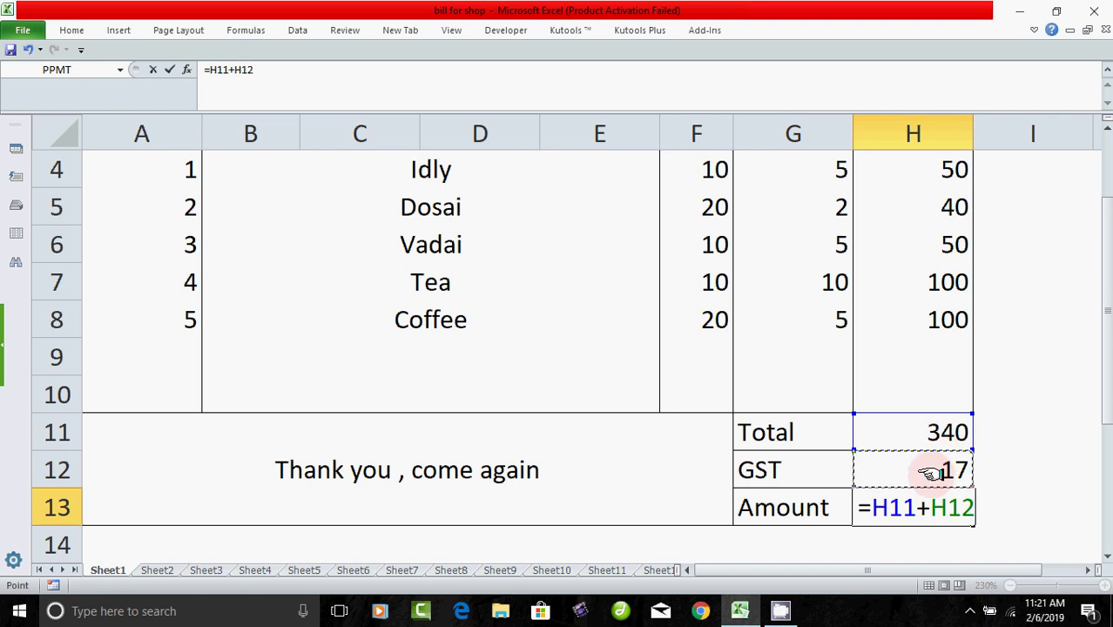
key("Return")
left_click(933, 510)
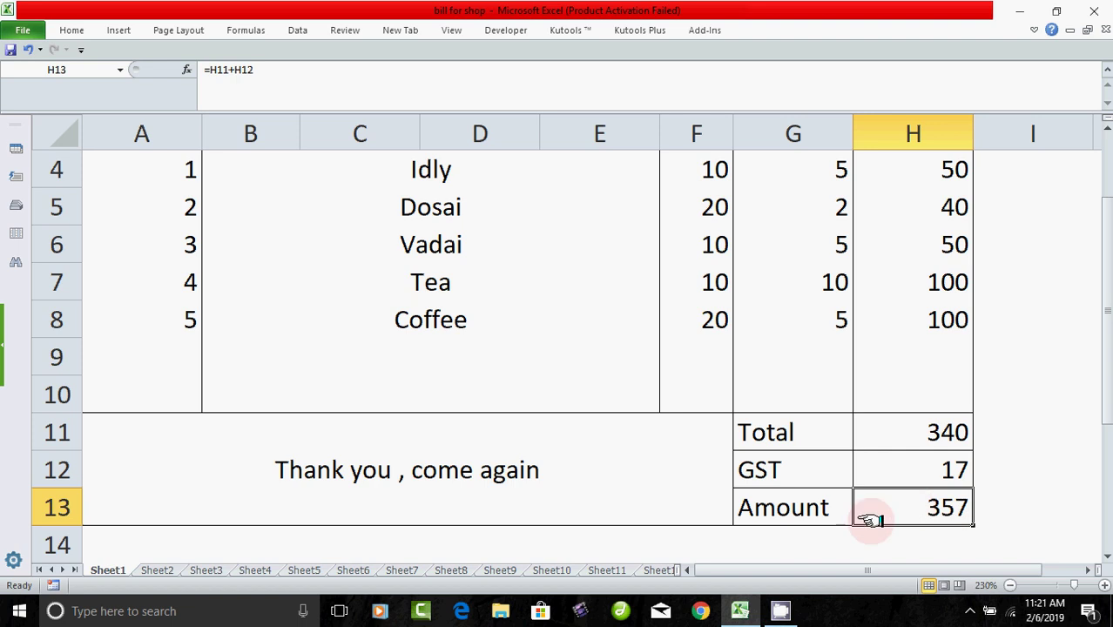
scroll(871, 519, "up", 1)
scroll(871, 520, "down", 2)
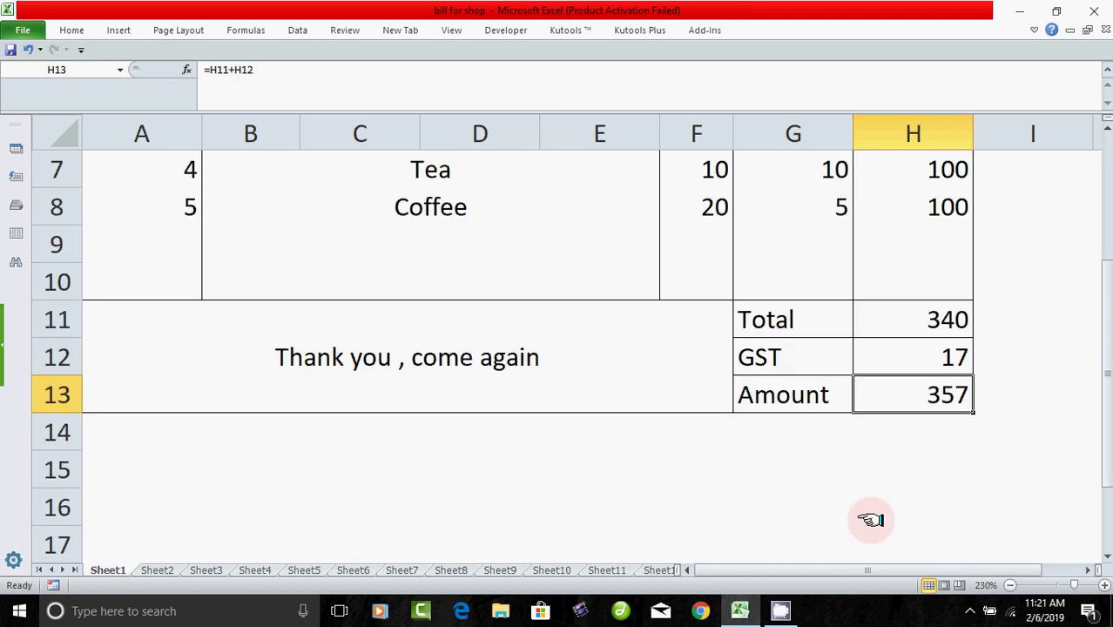
scroll(871, 519, "up", 2)
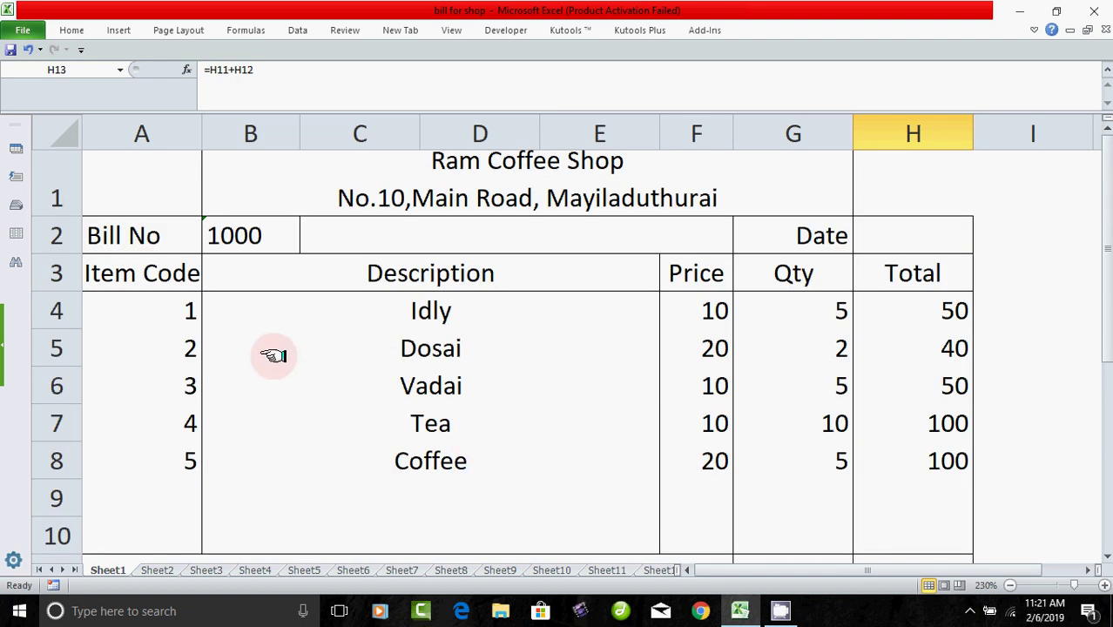
left_click(388, 311)
double_click(394, 310)
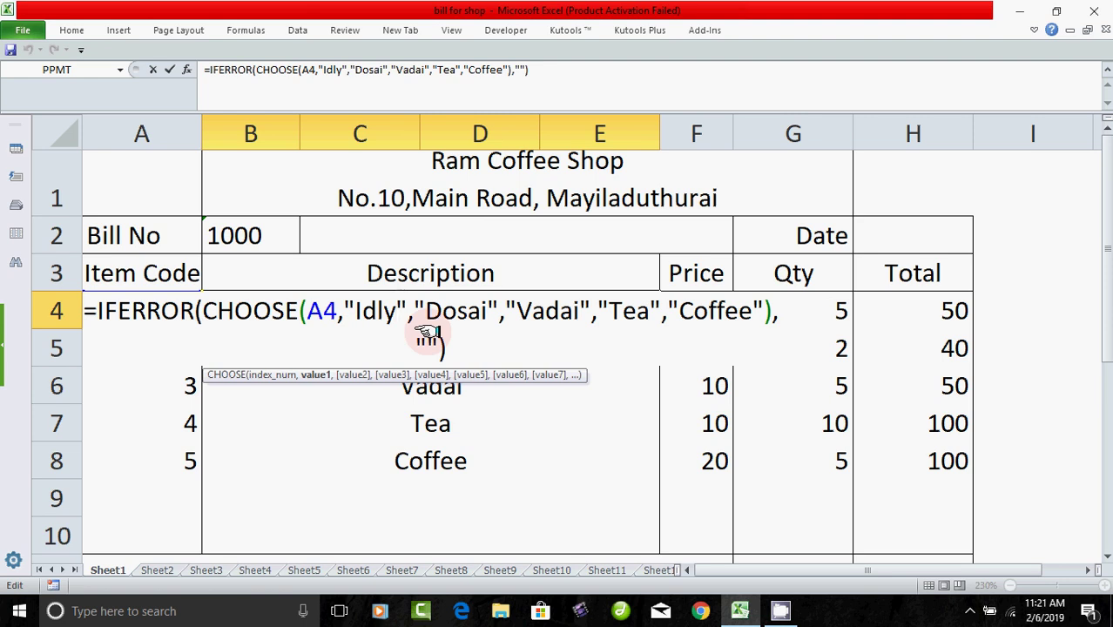
key("Escape")
left_click(514, 459)
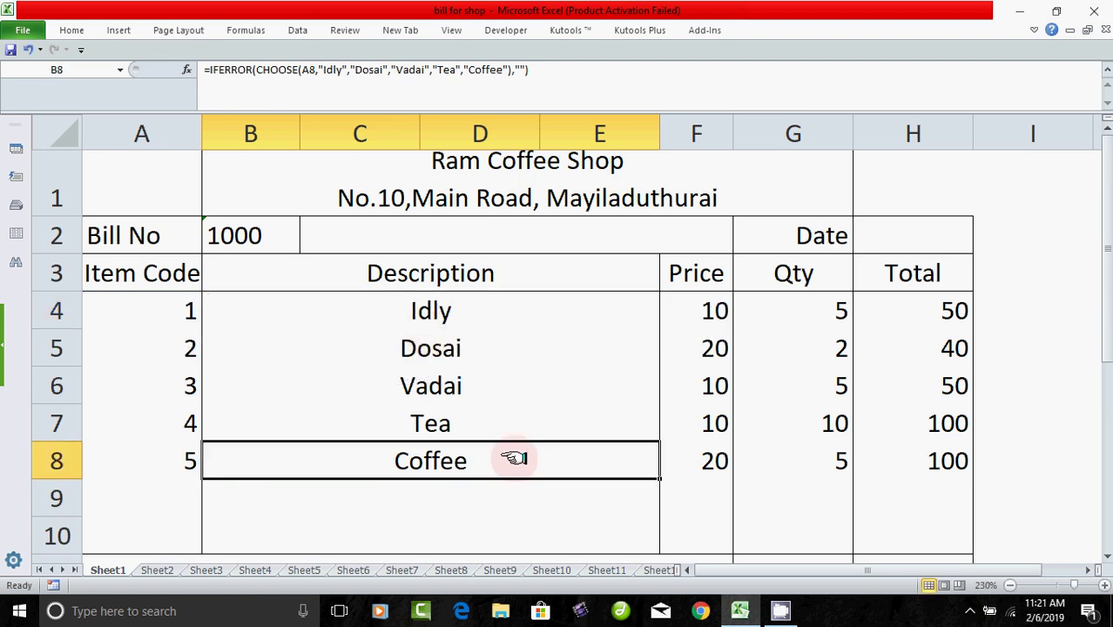
scroll(514, 459, "down", 1)
scroll(518, 462, "down", 1)
scroll(517, 455, "up", 2)
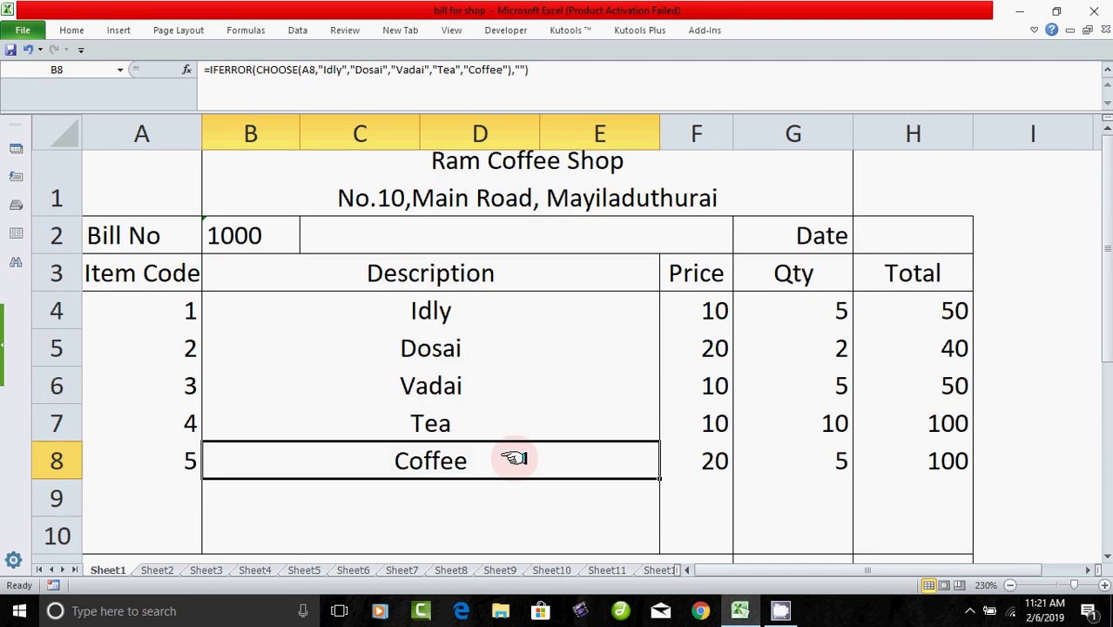